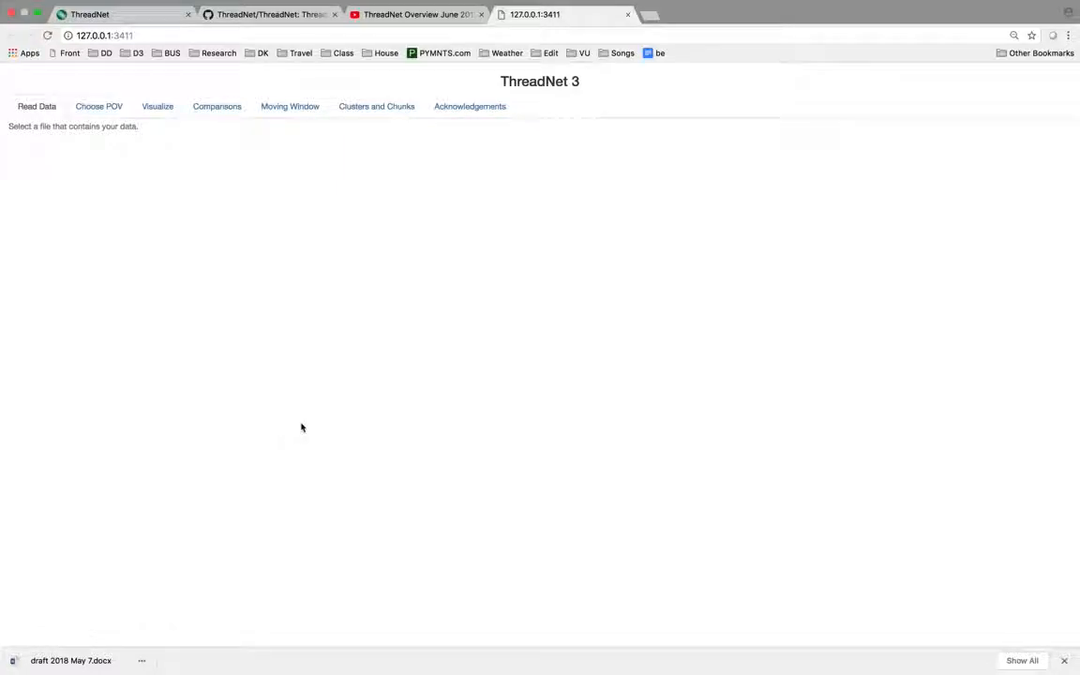
Step: Load the data file OneDayOneClinic.csv from the ThreadNet example data folder
{"action": "left_click", "coordinate": [472, 178]}
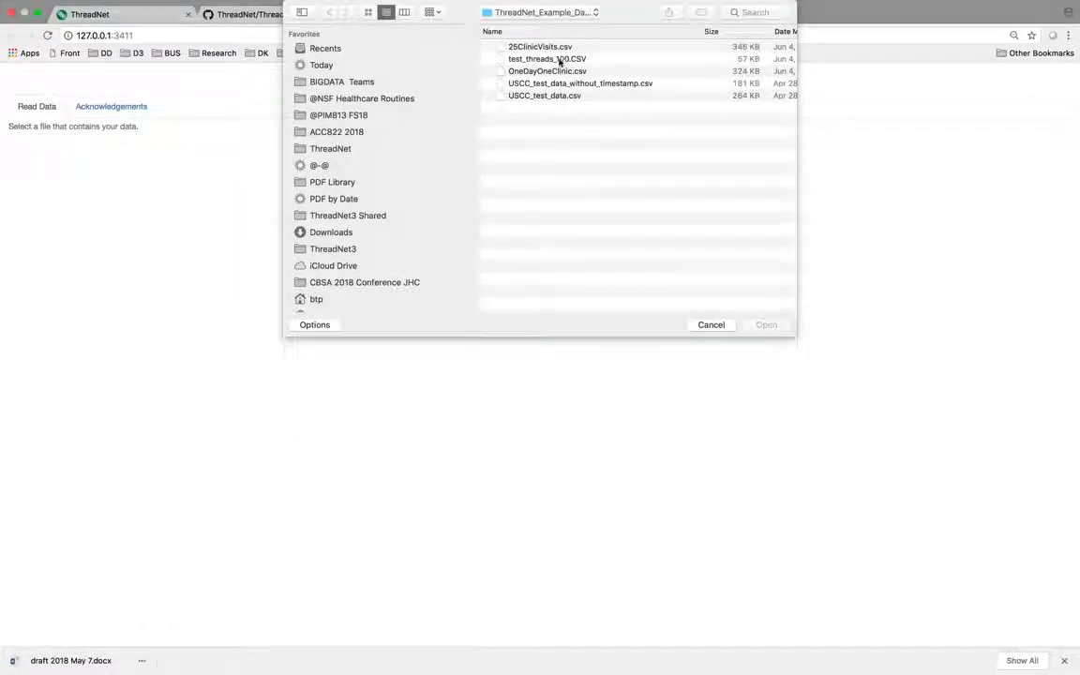
{"action": "left_click", "coordinate": [555, 72]}
{"action": "left_click", "coordinate": [767, 325]}
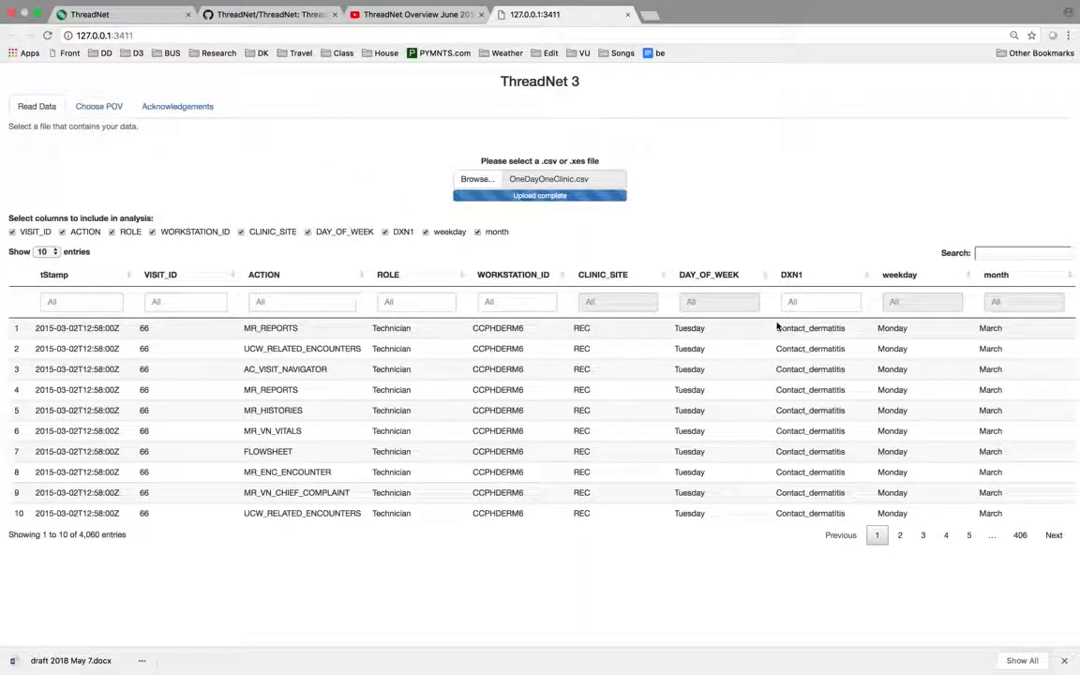
Step: Try filtering the data table's DXN1 column to Acne, and clear that filter again
{"action": "left_click", "coordinate": [810, 302]}
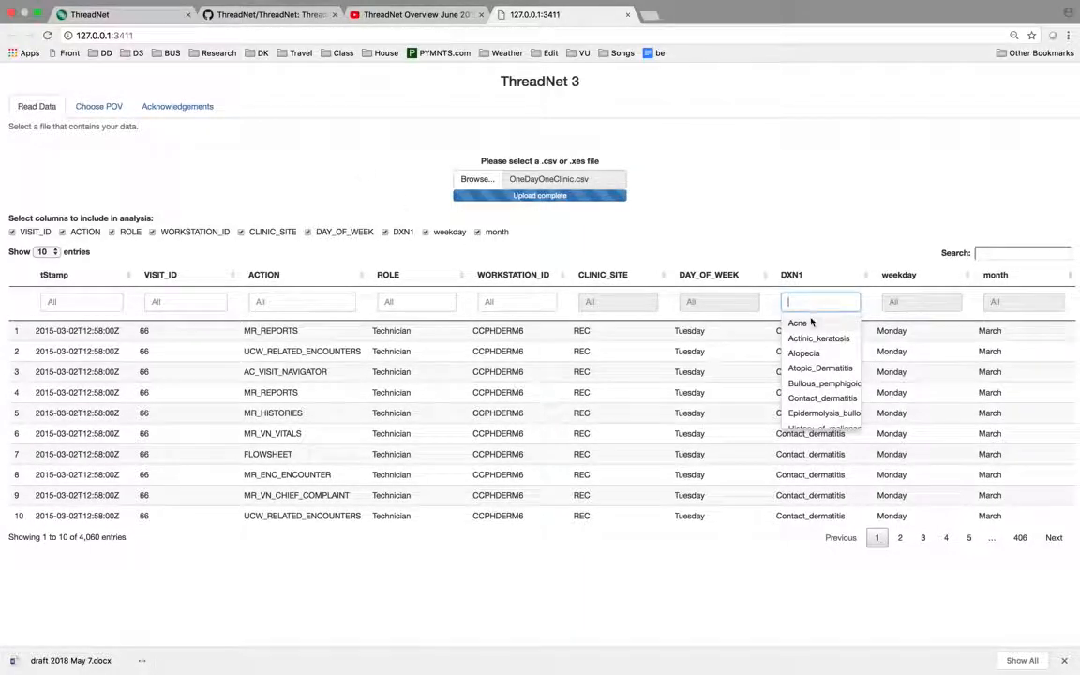
{"action": "left_click", "coordinate": [809, 326]}
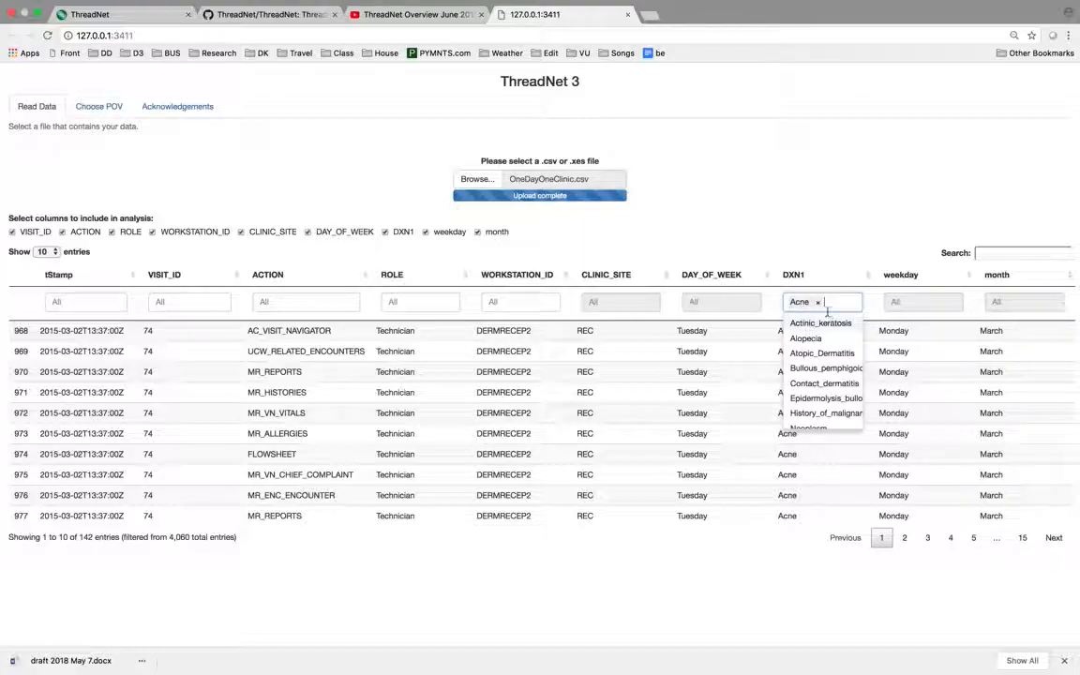
{"action": "left_click", "coordinate": [818, 302]}
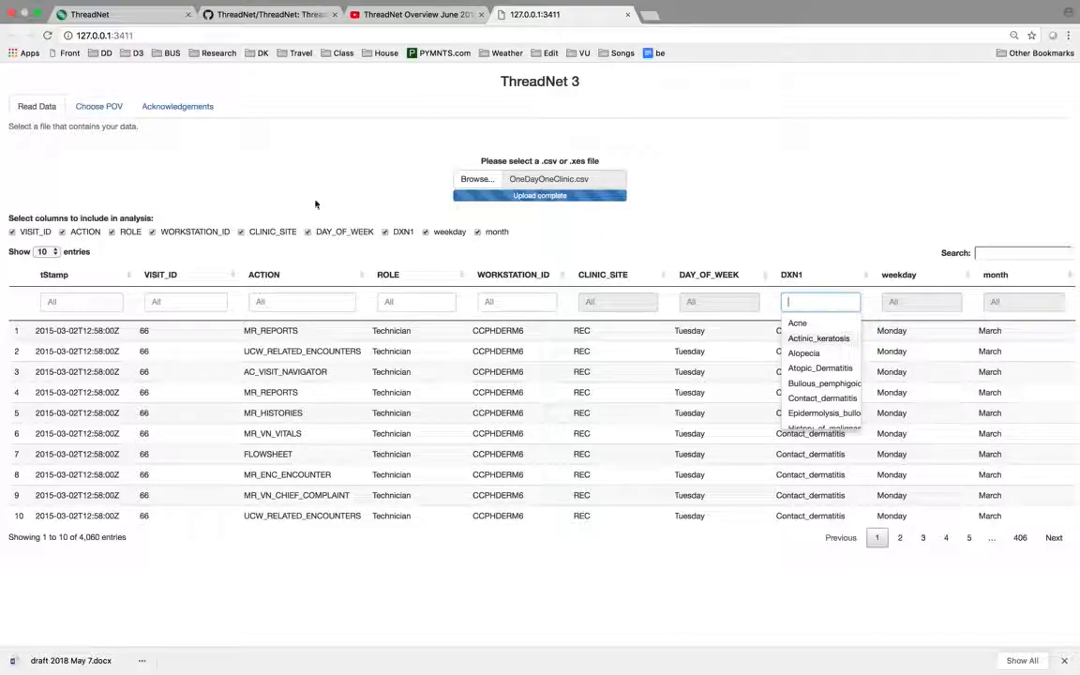
Step: Exclude the month, weekday and DAY_OF_WEEK columns from the analysis, keeping DXN1 included
{"action": "left_click", "coordinate": [478, 232]}
{"action": "left_click", "coordinate": [425, 232]}
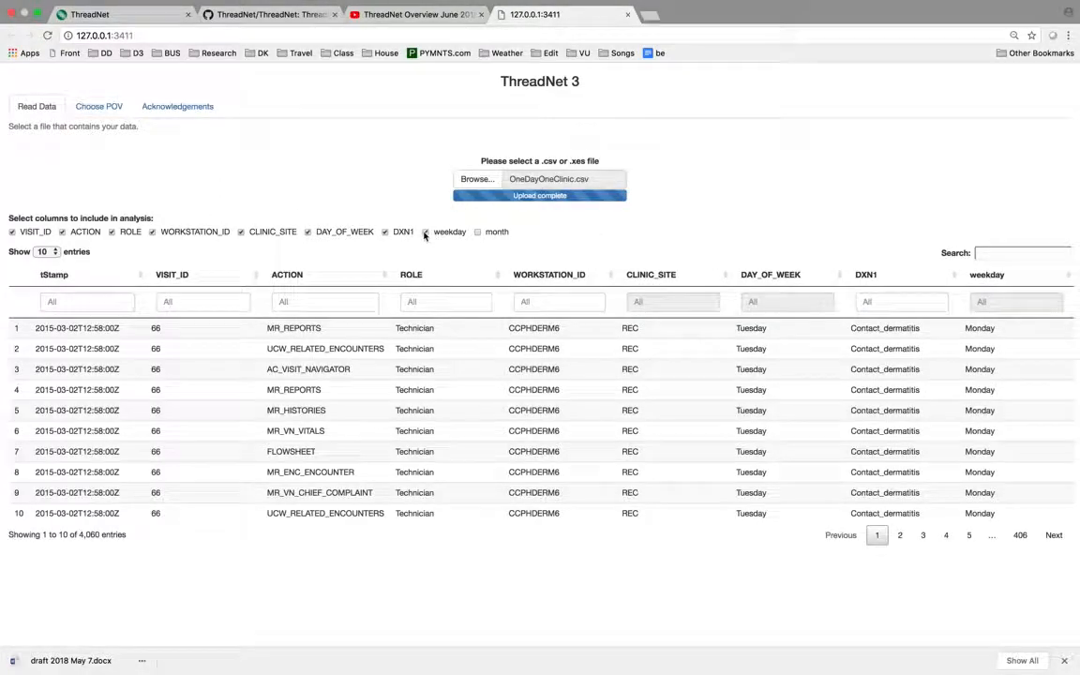
{"action": "left_click", "coordinate": [386, 233]}
{"action": "left_click", "coordinate": [309, 233]}
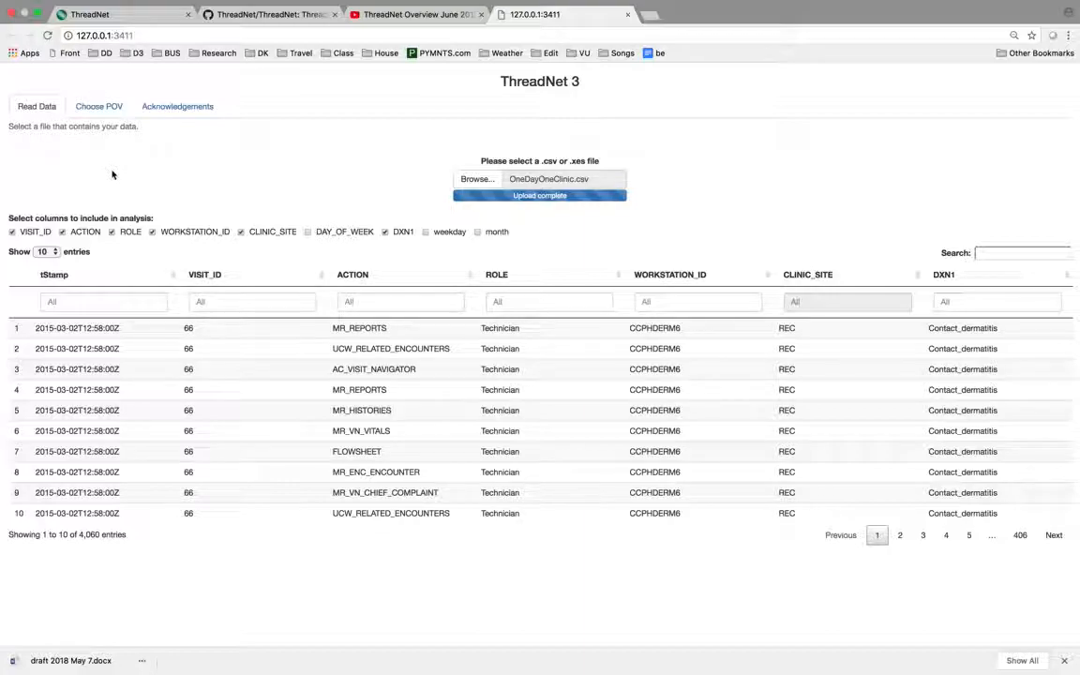
Step: Define the POV's threads by VISIT_ID alone, trying ROLE as an additional column and removing it again
{"action": "left_click", "coordinate": [94, 108]}
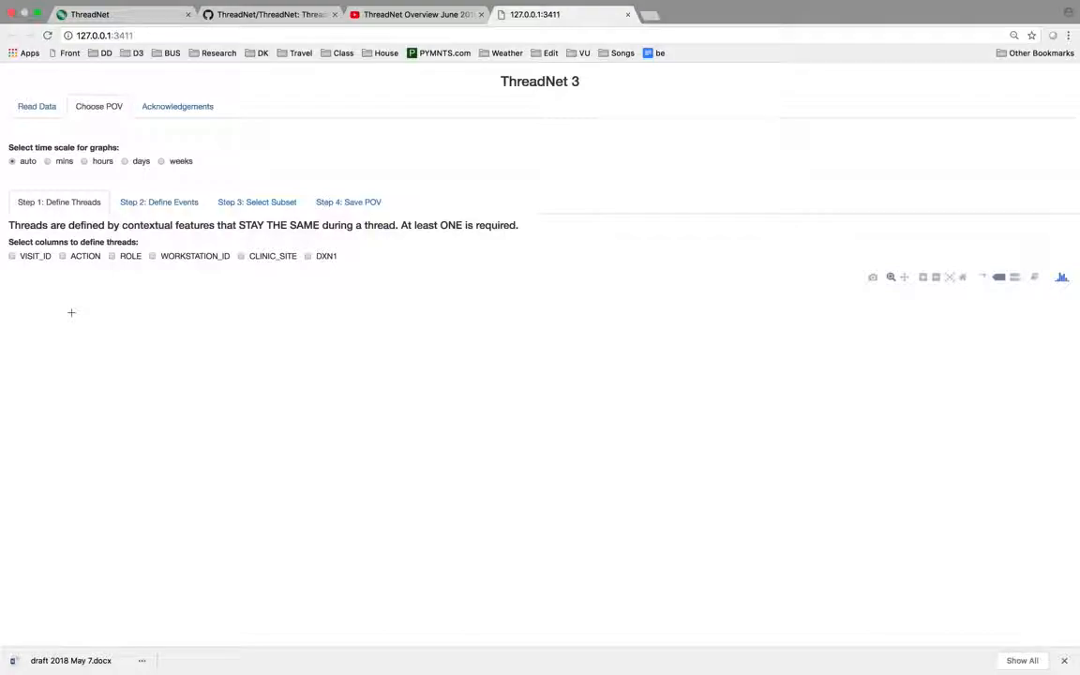
{"action": "left_click", "coordinate": [12, 256]}
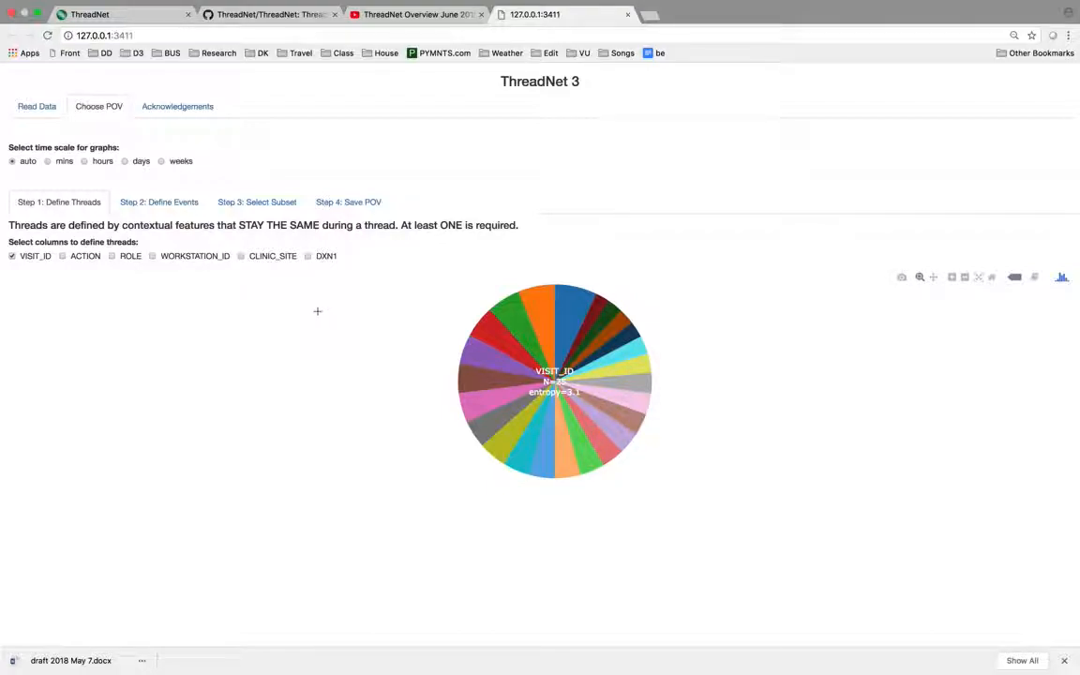
{"action": "left_click", "coordinate": [111, 256]}
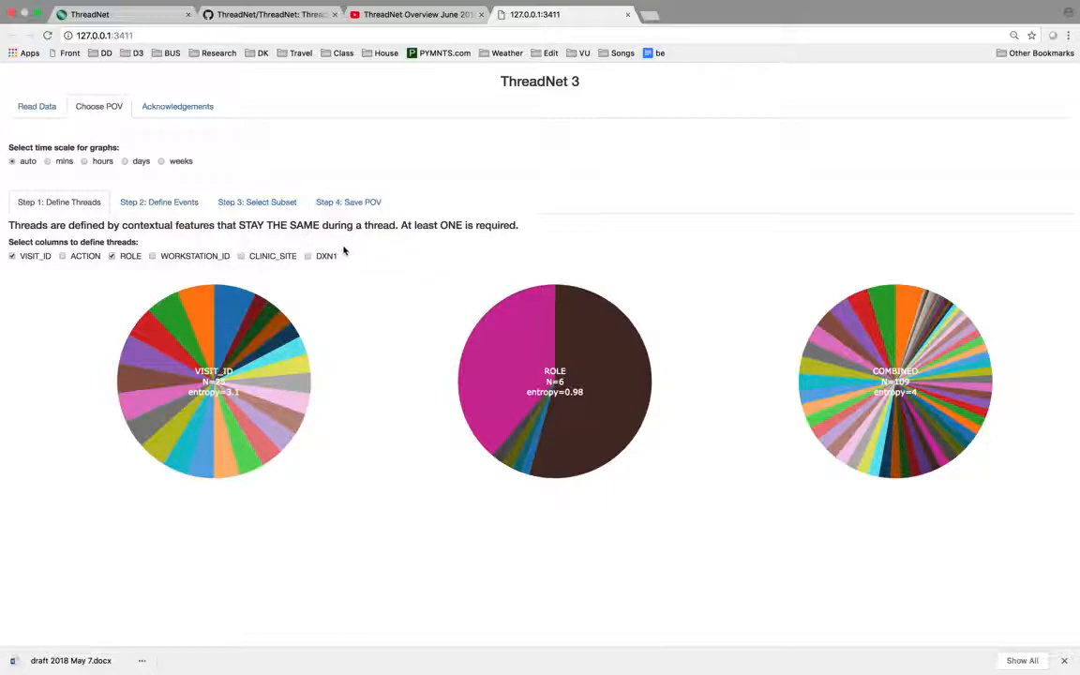
{"action": "left_click", "coordinate": [111, 256]}
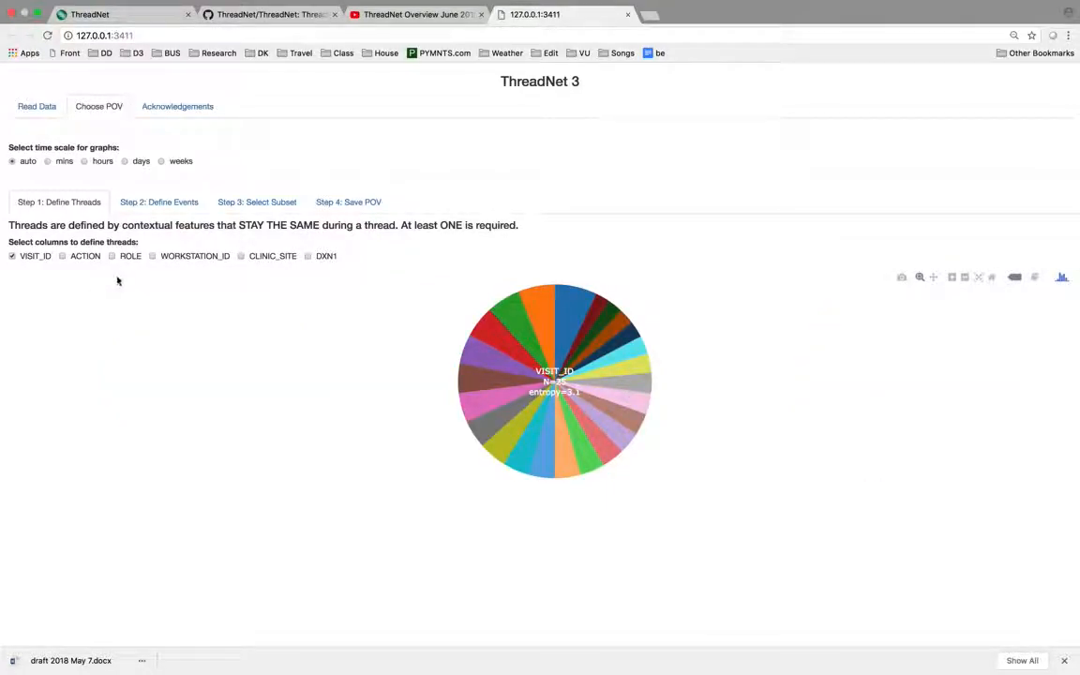
Step: Define the POV's events by the ACTION, ROLE and WORKSTATION_ID columns
{"action": "left_click", "coordinate": [171, 212]}
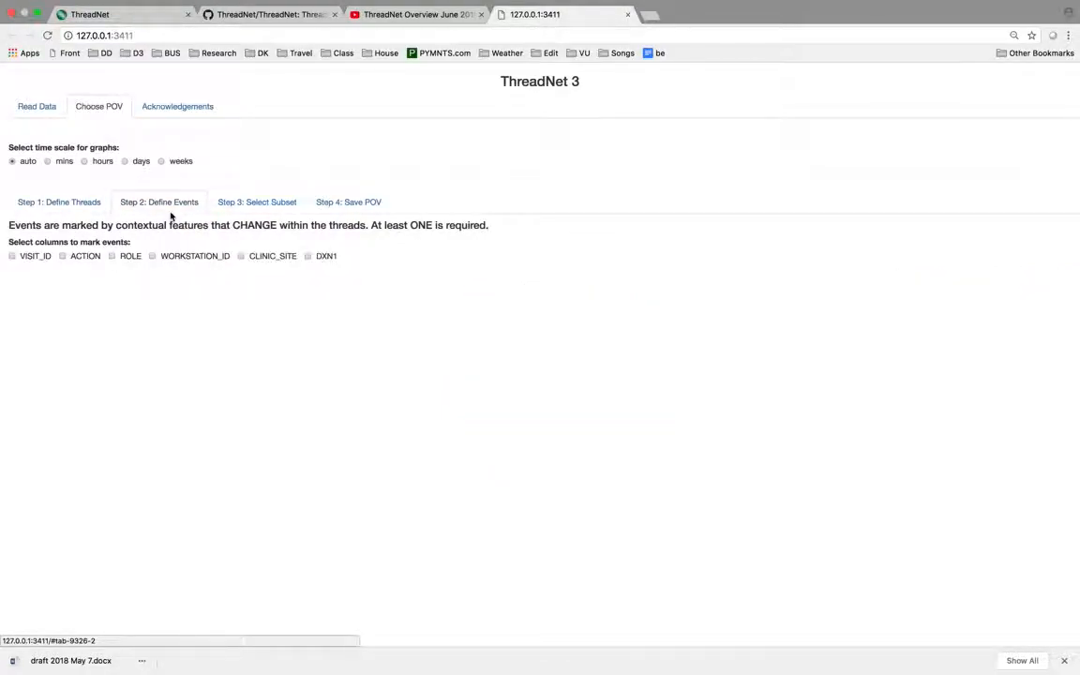
{"action": "left_click", "coordinate": [62, 257]}
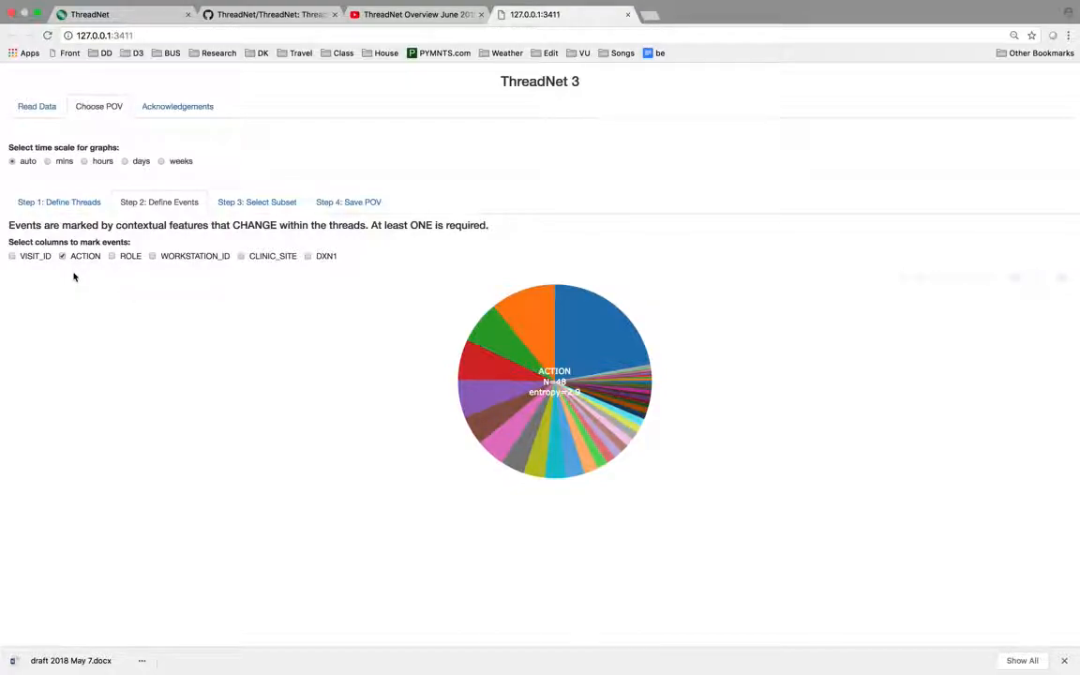
{"action": "left_click", "coordinate": [112, 257]}
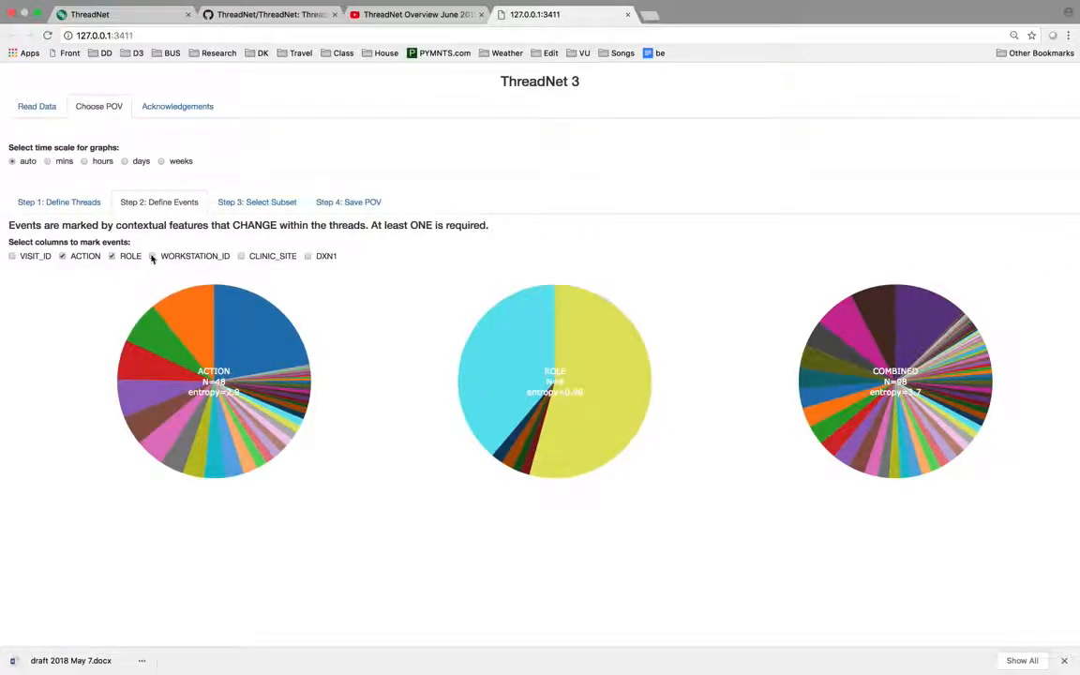
{"action": "left_click", "coordinate": [152, 256]}
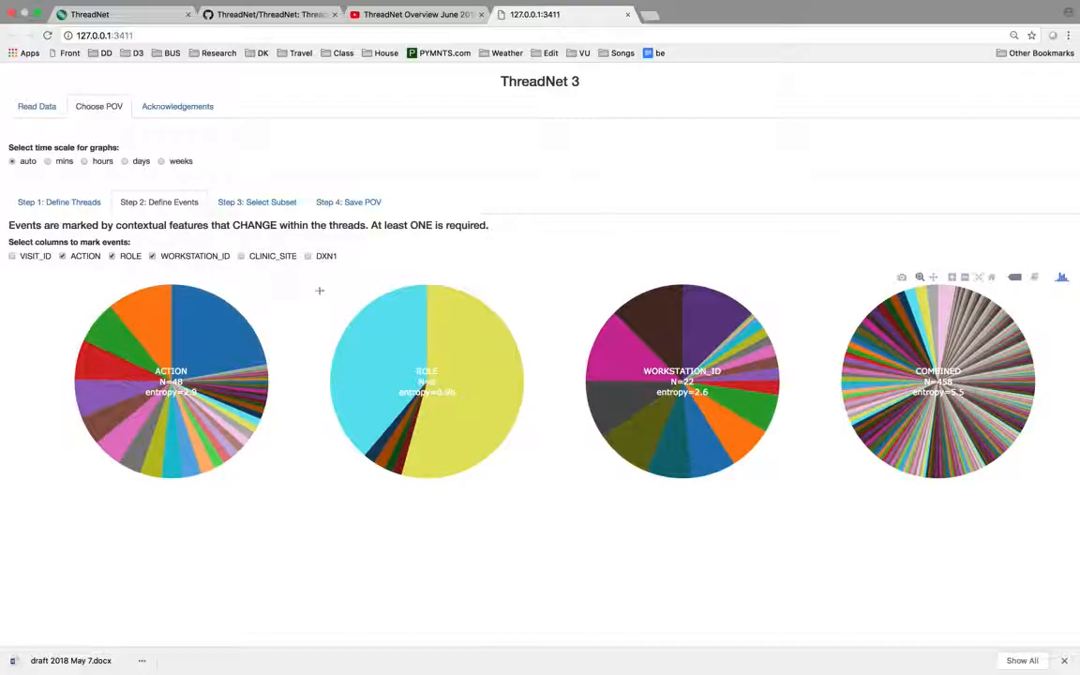
{"action": "mouse_move", "coordinate": [378, 360]}
Step: Leave the POV subset unfiltered, append "-btp" to the POV mapping label and save the POV
{"action": "left_click", "coordinate": [264, 204]}
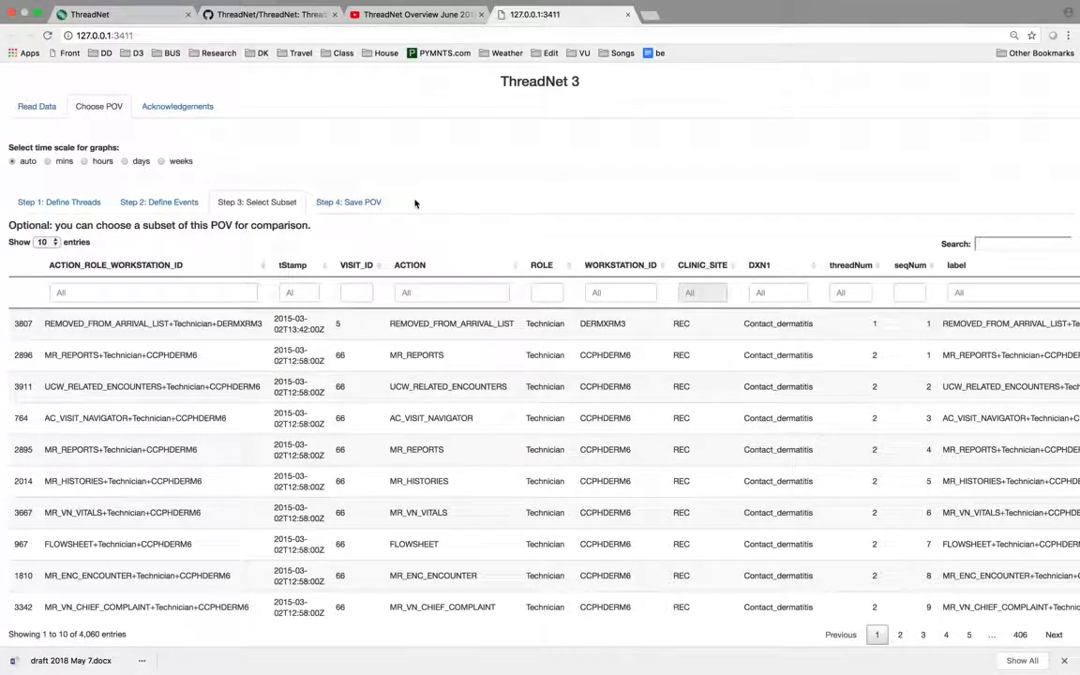
{"action": "left_click", "coordinate": [371, 203]}
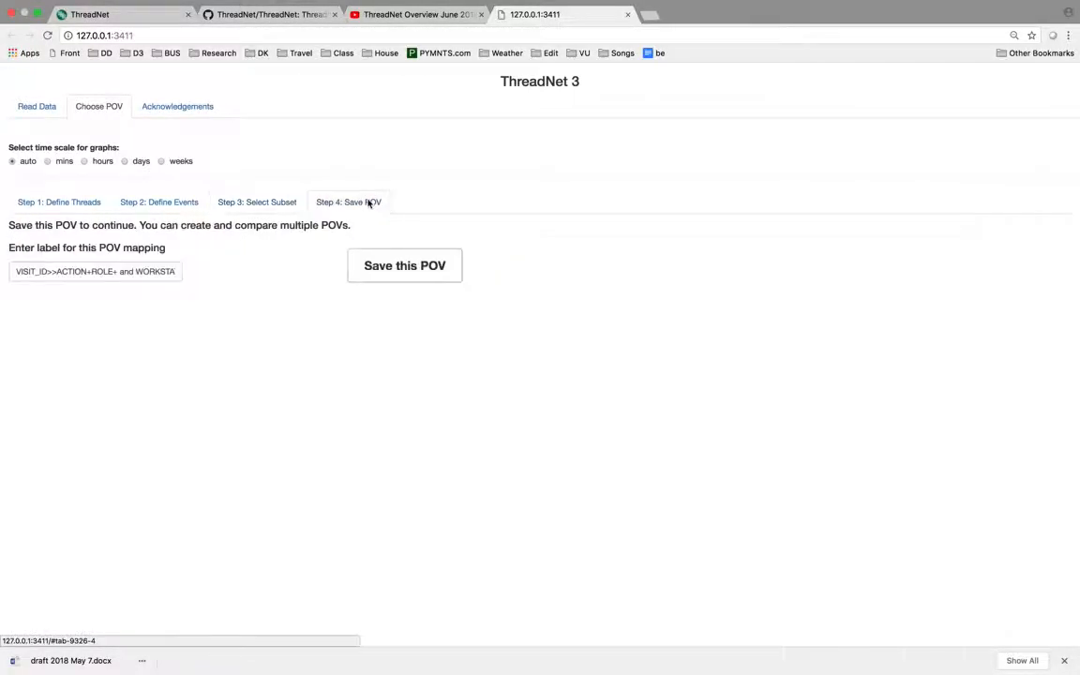
{"action": "left_click", "coordinate": [174, 270]}
{"action": "key", "text": "Right"}
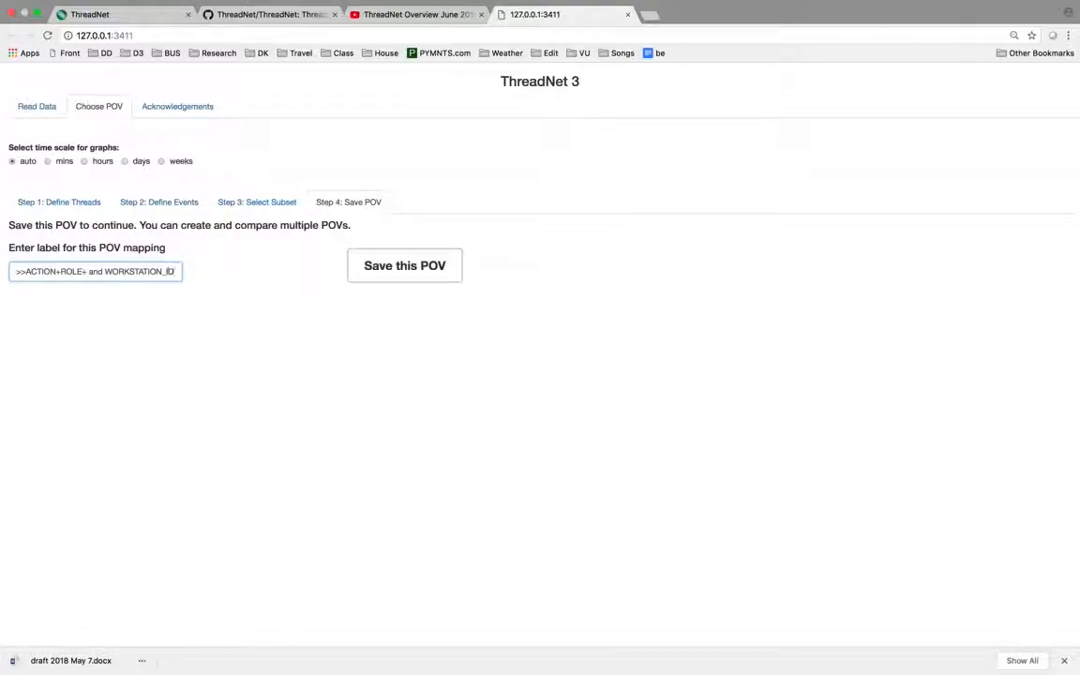
{"action": "type", "text": "-btp"}
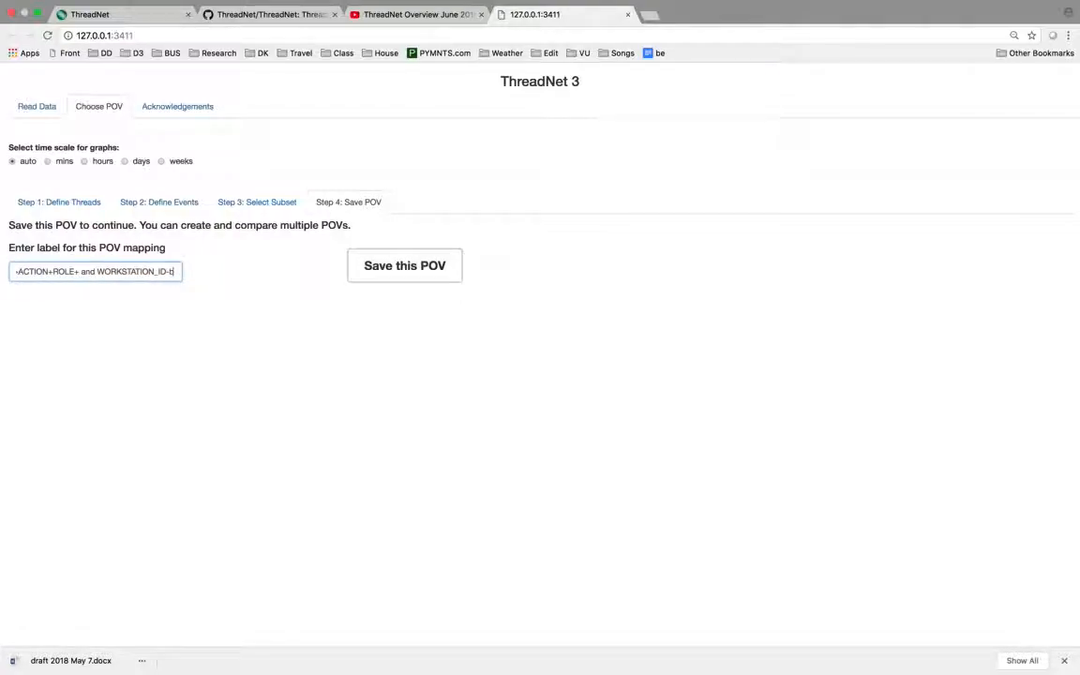
{"action": "left_click", "coordinate": [371, 259]}
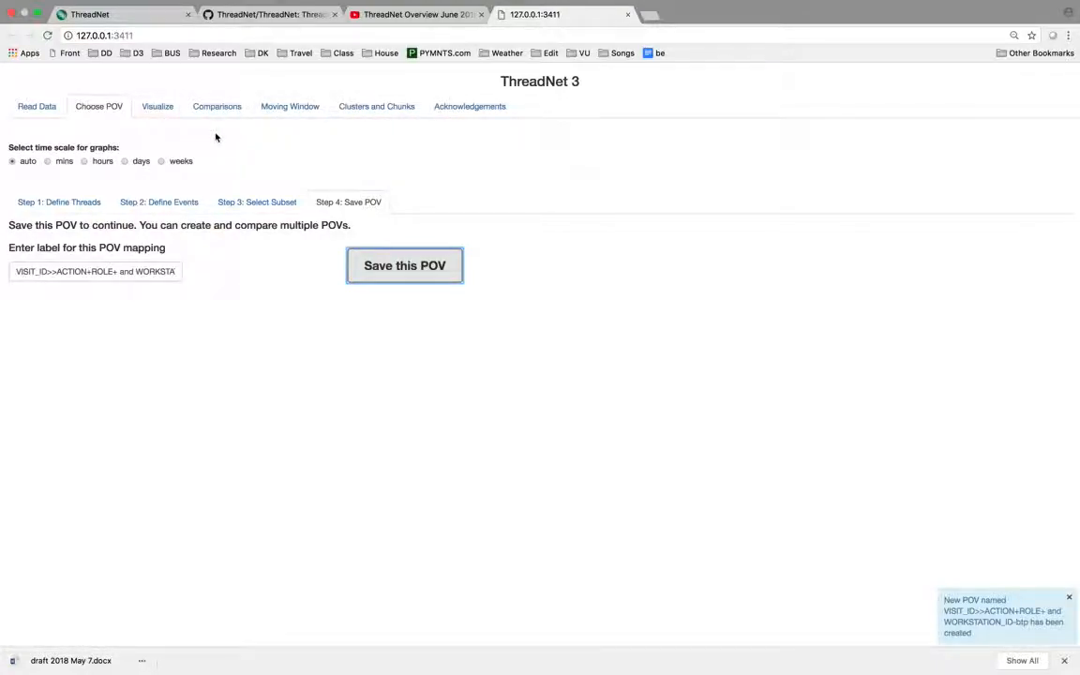
Step: View the thread trajectories limited to threads 1 to 4, and restore the range to 1 to 25
{"action": "left_click", "coordinate": [158, 106]}
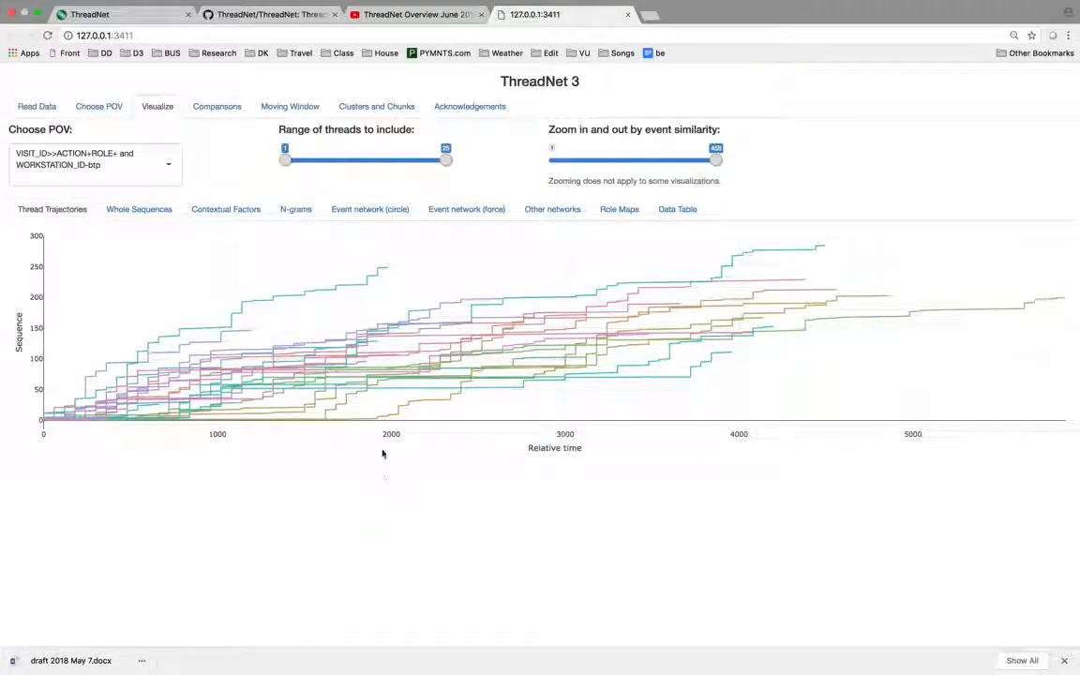
{"action": "left_click_drag", "start_coordinate": [445, 160], "coordinate": [306, 167]}
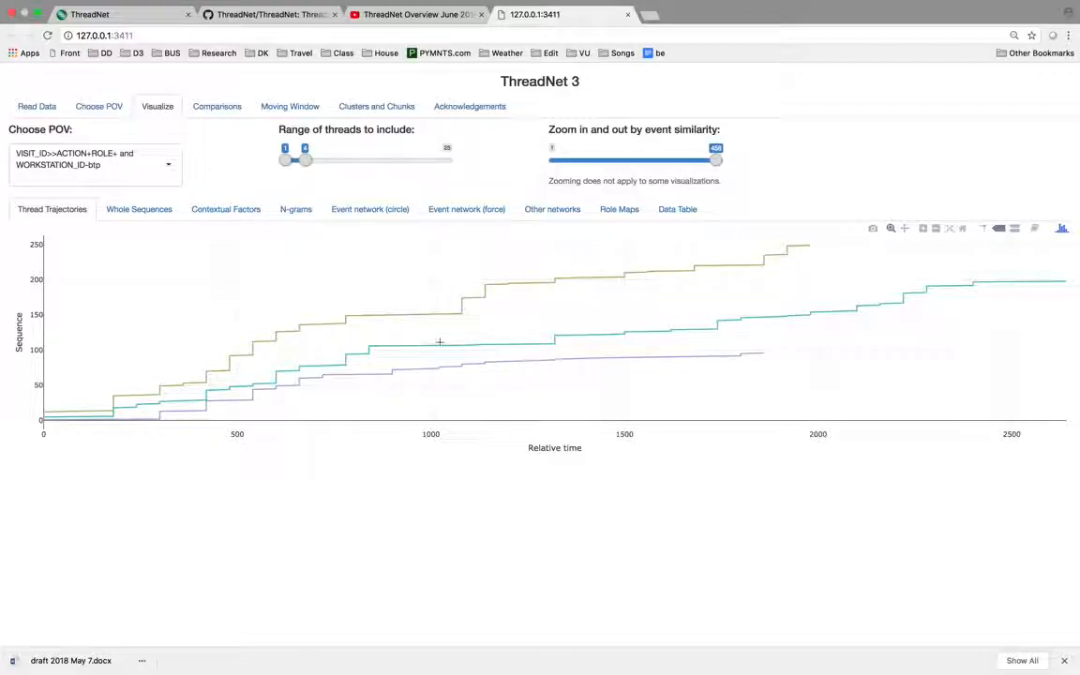
{"action": "left_click_drag", "start_coordinate": [305, 161], "coordinate": [447, 161]}
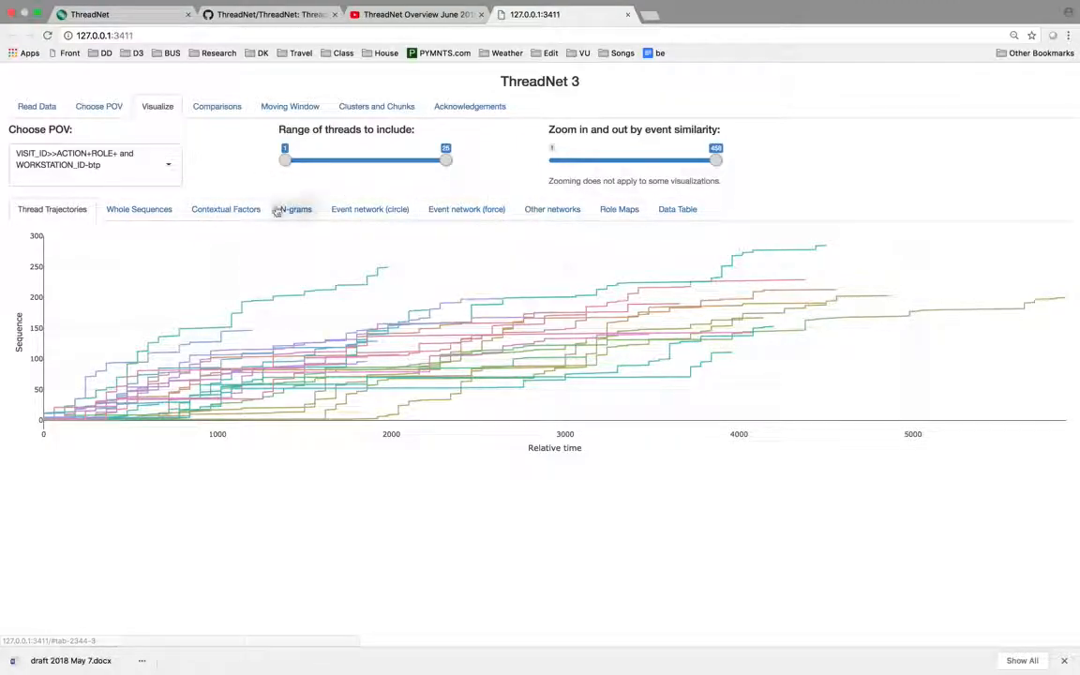
Step: Compare the whole sequences by event time, actual time and relative time, and view the contextual factors charts
{"action": "left_click", "coordinate": [153, 217]}
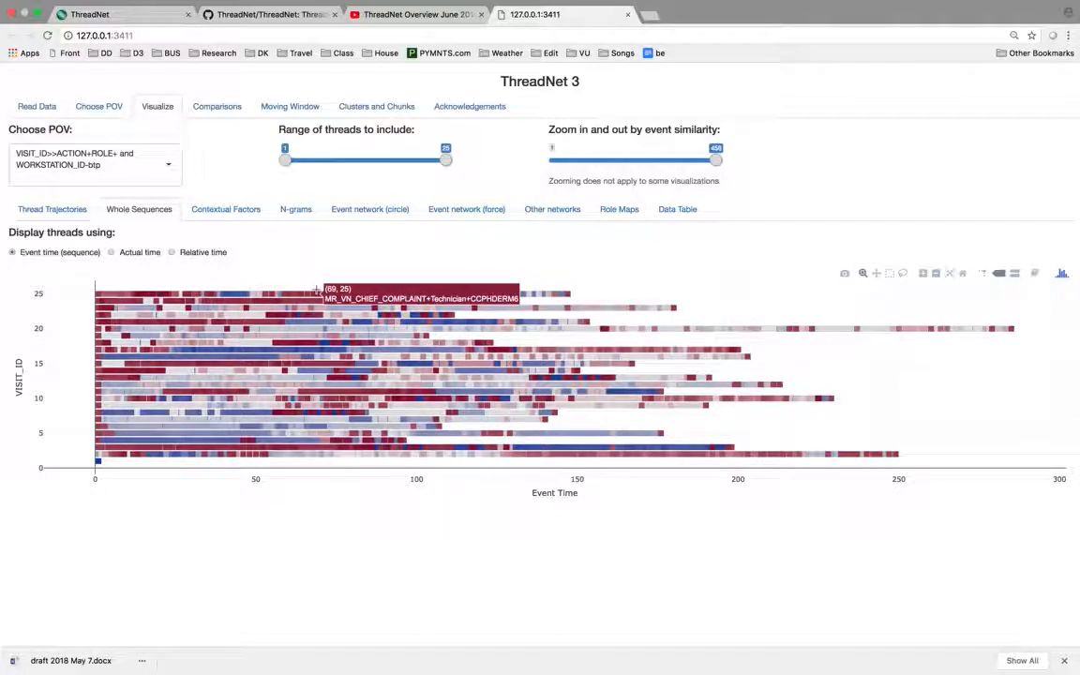
{"action": "left_click", "coordinate": [112, 253]}
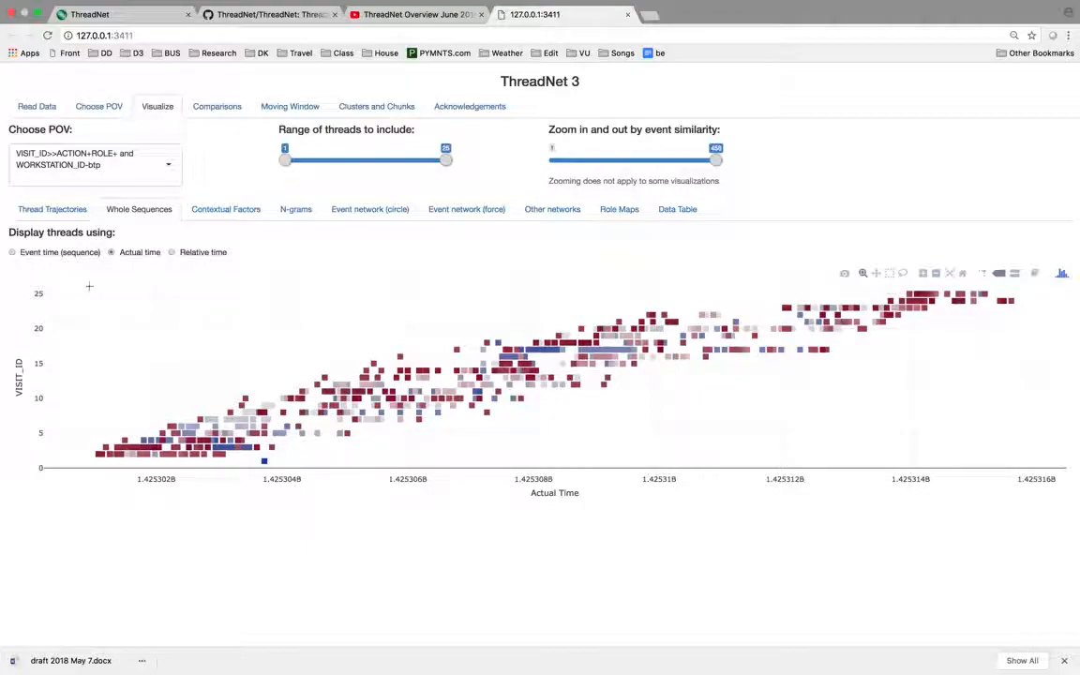
{"action": "left_click", "coordinate": [174, 253]}
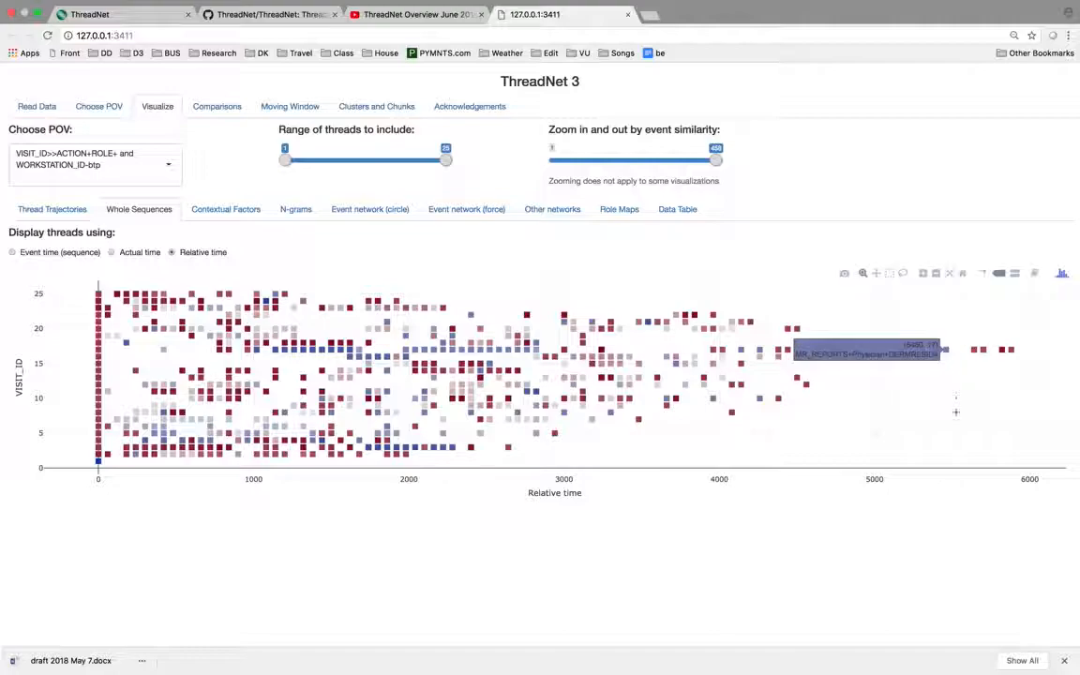
{"action": "left_click", "coordinate": [12, 253]}
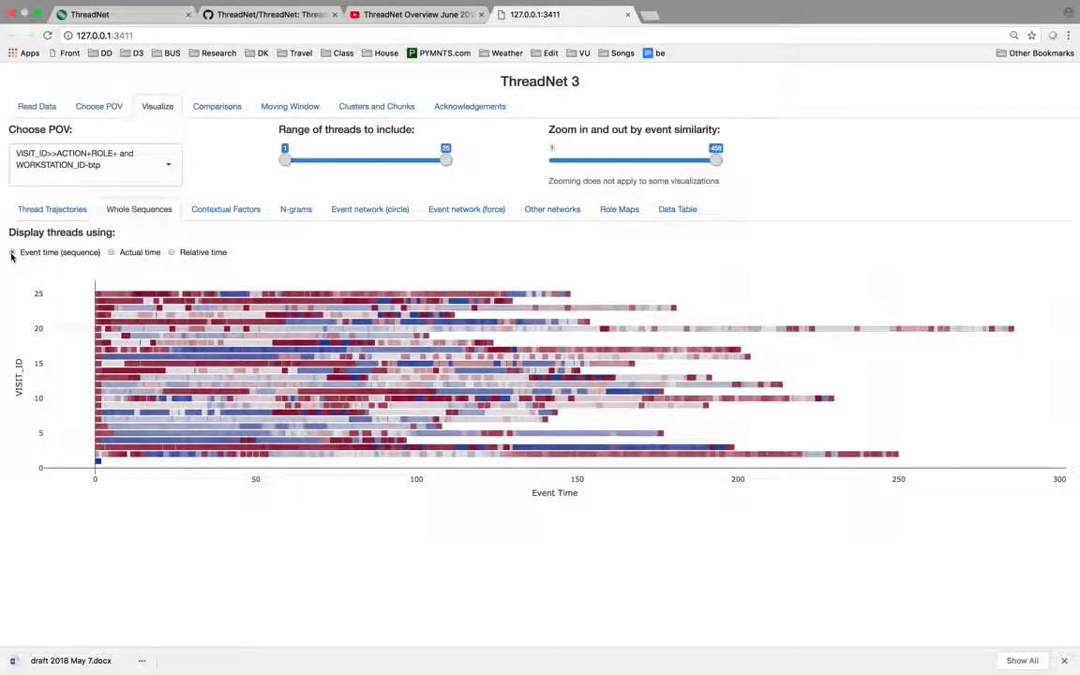
{"action": "left_click", "coordinate": [173, 253]}
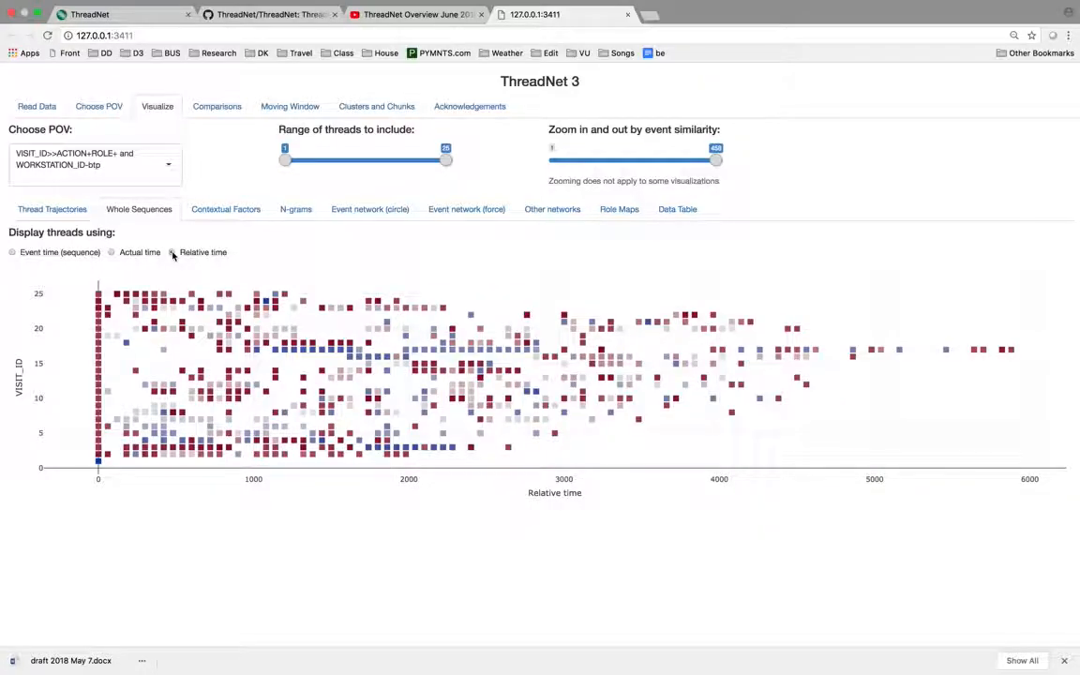
{"action": "left_click", "coordinate": [235, 211]}
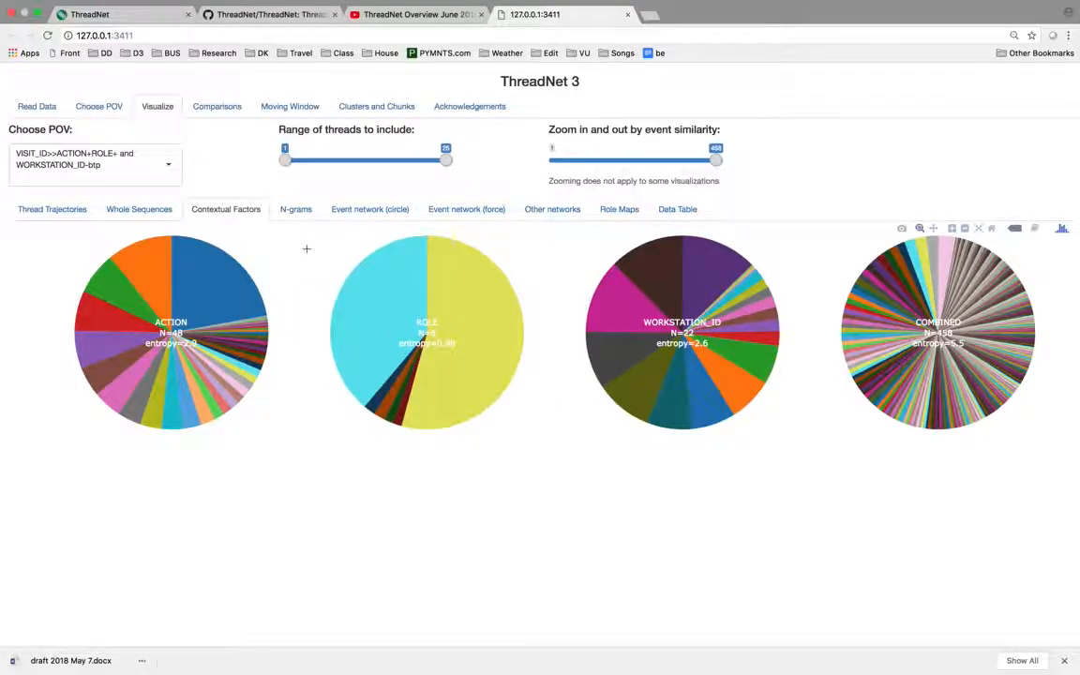
Step: Chart the N-grams with a display threshold of 5 and an nGram size of 4
{"action": "left_click", "coordinate": [296, 210]}
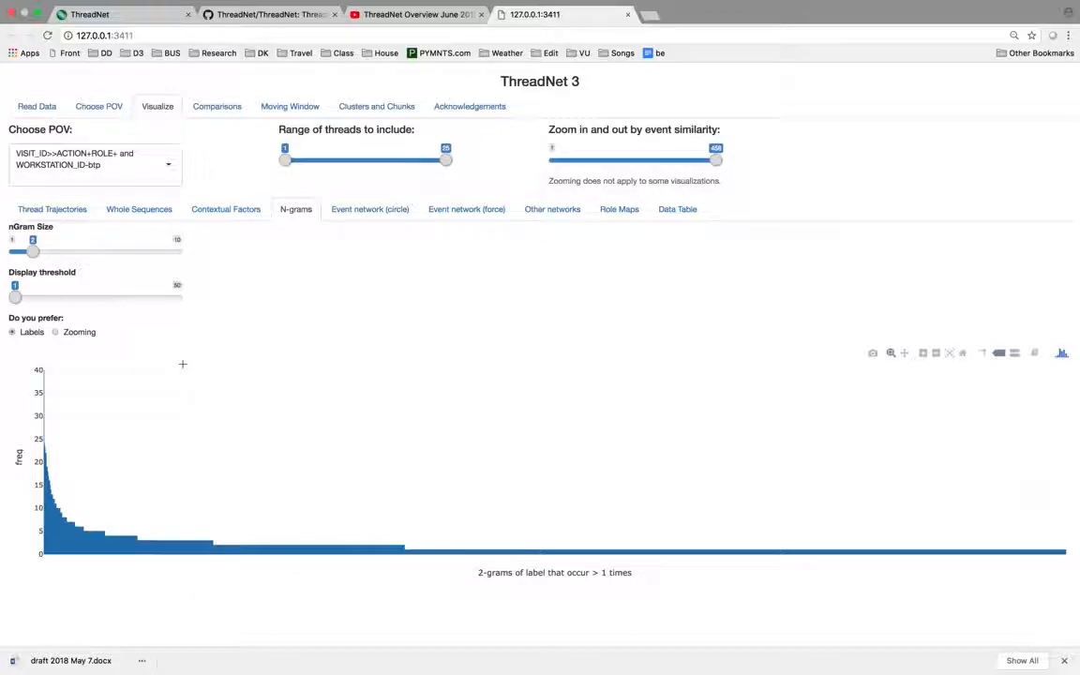
{"action": "left_click_drag", "start_coordinate": [15, 297], "coordinate": [28, 297]}
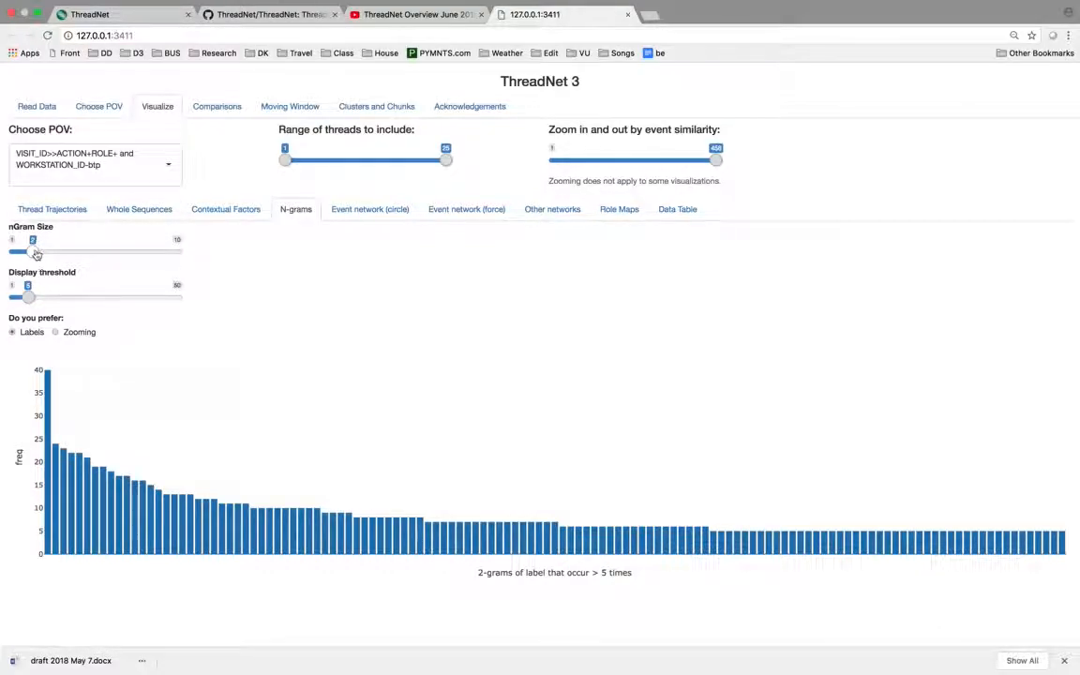
{"action": "left_click_drag", "start_coordinate": [43, 254], "coordinate": [50, 255]}
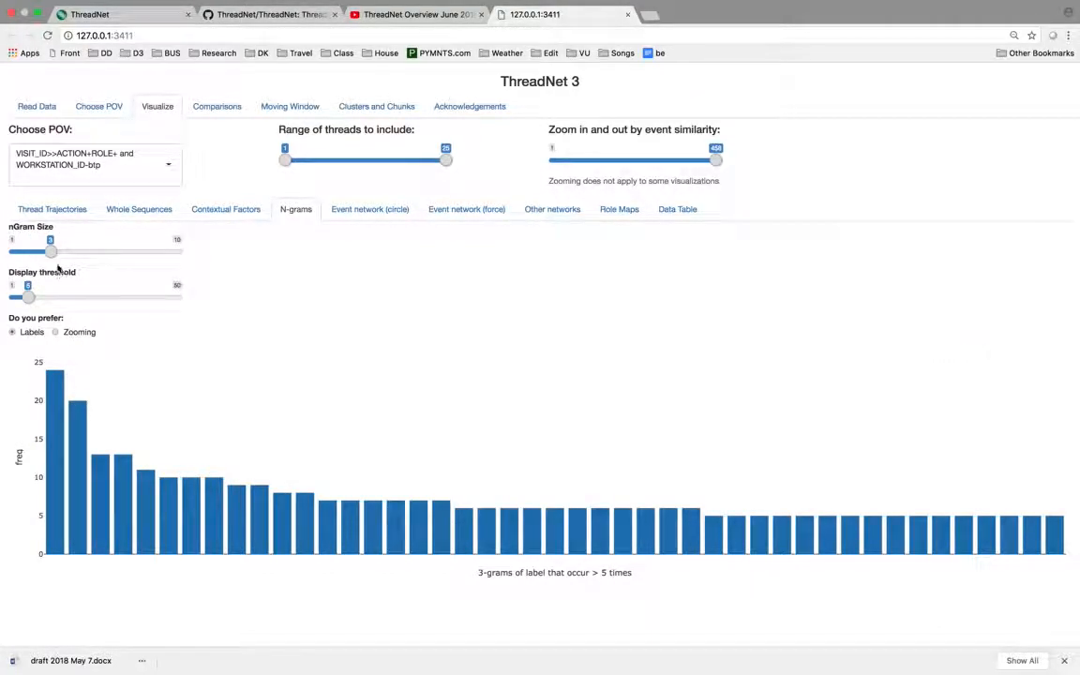
{"action": "left_click_drag", "start_coordinate": [49, 252], "coordinate": [65, 255]}
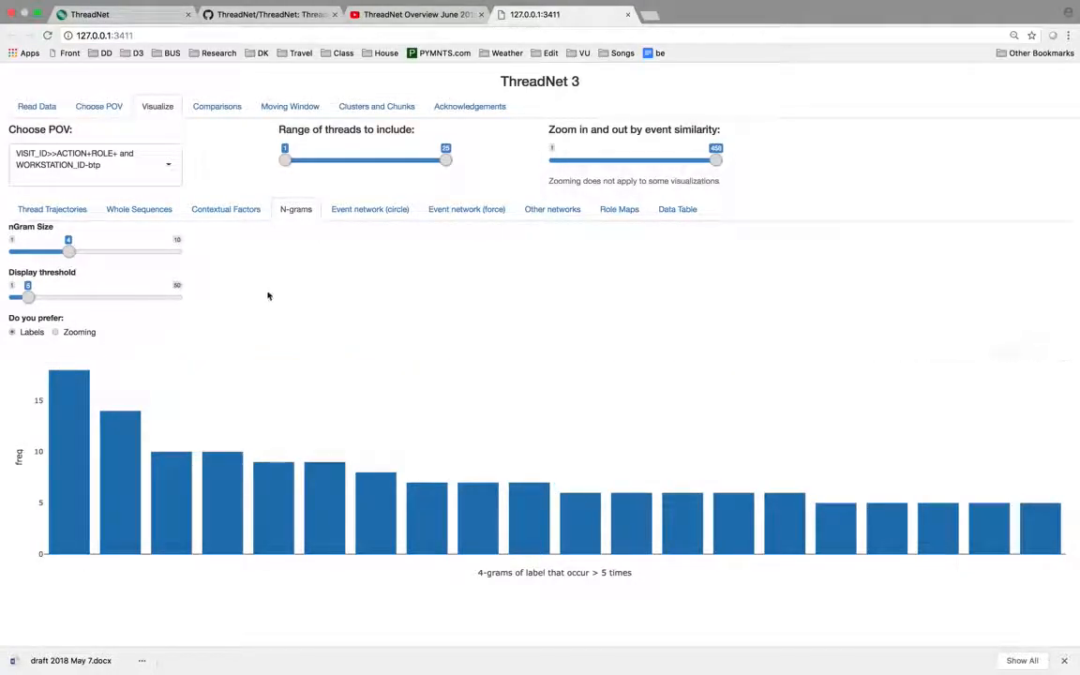
Step: Display the circular event network and pull the MR_REPORTS+Technician+CCPHDERM4 node out of the circle to examine its connections
{"action": "left_click", "coordinate": [384, 212]}
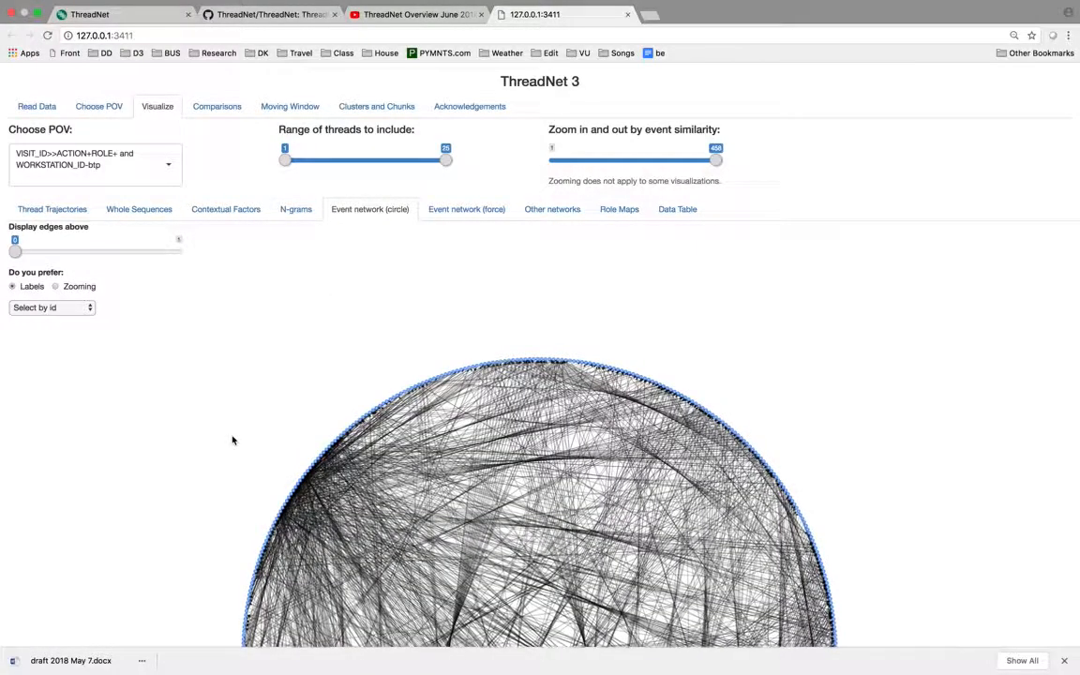
{"action": "left_click_drag", "start_coordinate": [226, 448], "coordinate": [260, 393]}
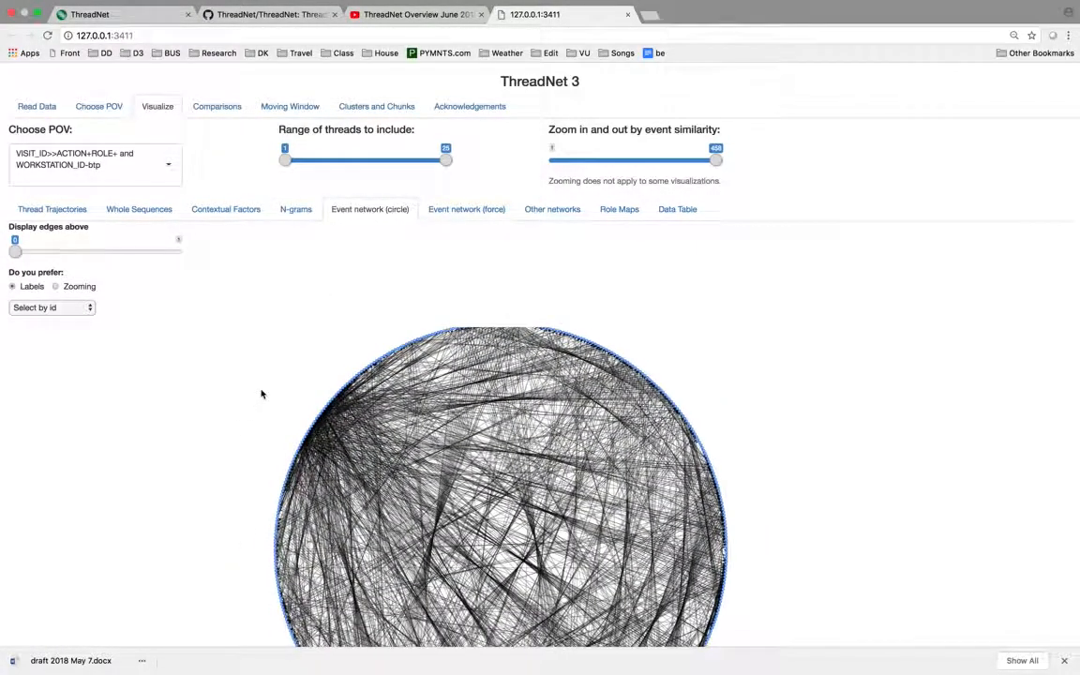
{"action": "scroll", "coordinate": [261, 394], "scroll_direction": "up", "scroll_amount": 10}
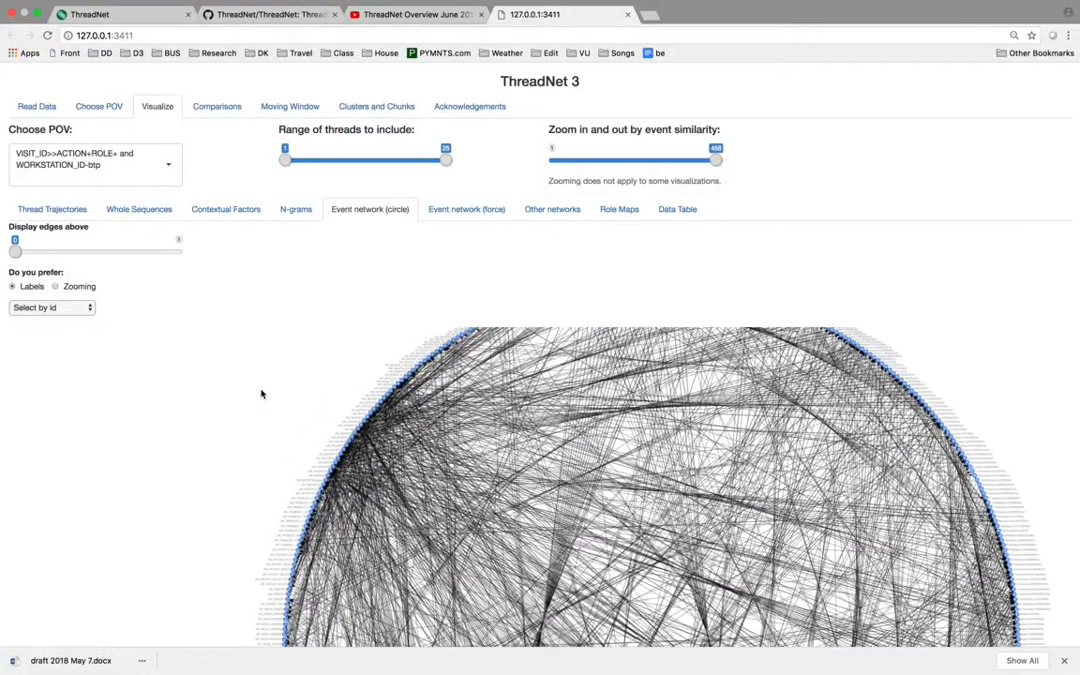
{"action": "left_click_drag", "start_coordinate": [560, 467], "coordinate": [385, 422]}
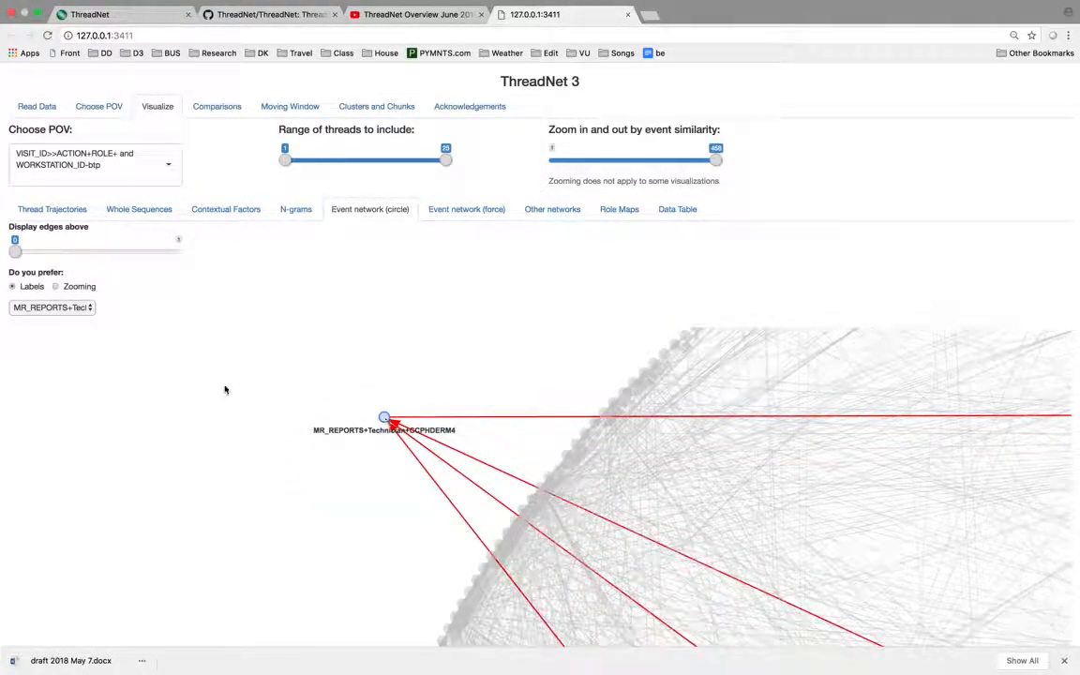
{"action": "left_click", "coordinate": [290, 409]}
Step: Highlight the AC_SMARTLINK_ACCESS+Technician+DERMEXAMR1 node by its id in the circular network, and clear the selection
{"action": "left_click", "coordinate": [89, 308]}
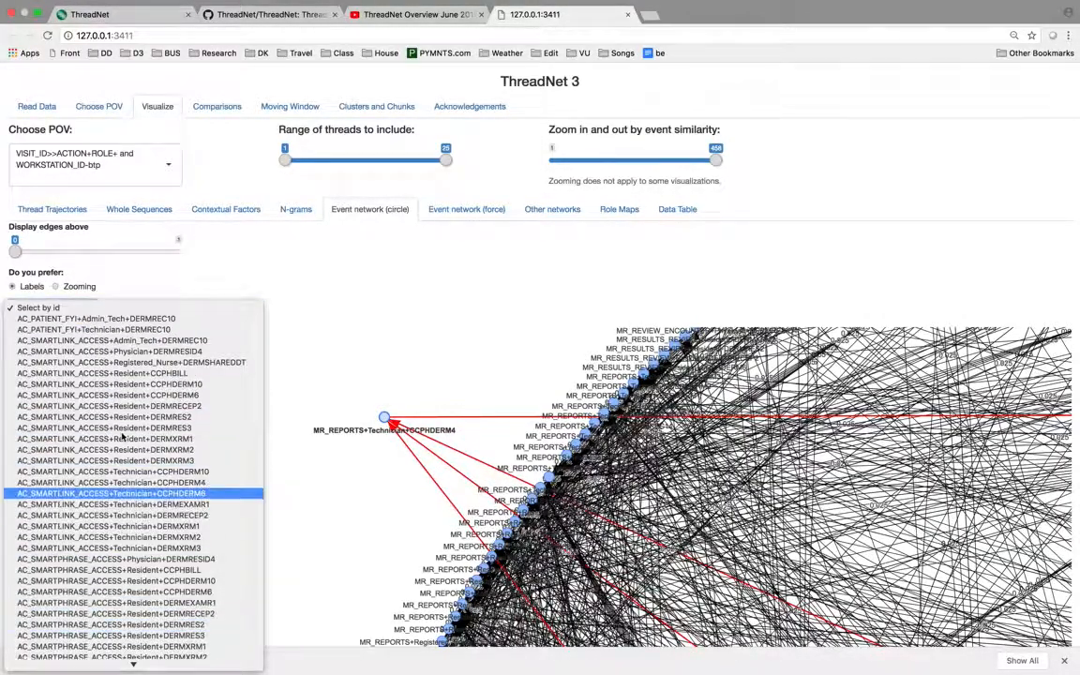
{"action": "left_click", "coordinate": [132, 506]}
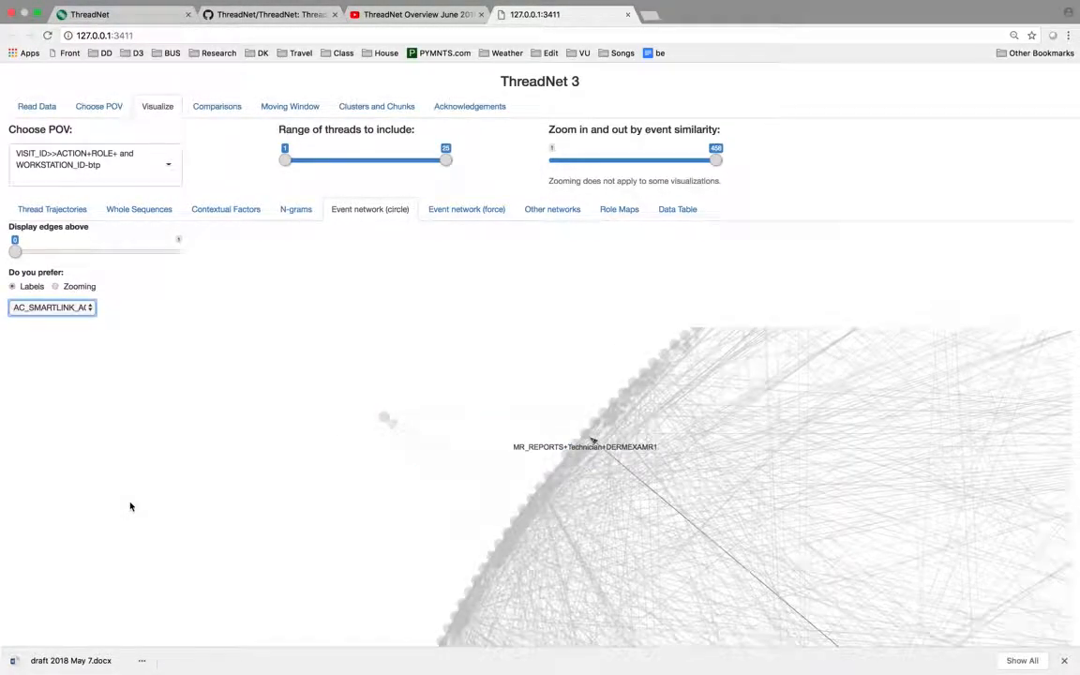
{"action": "left_click", "coordinate": [327, 356]}
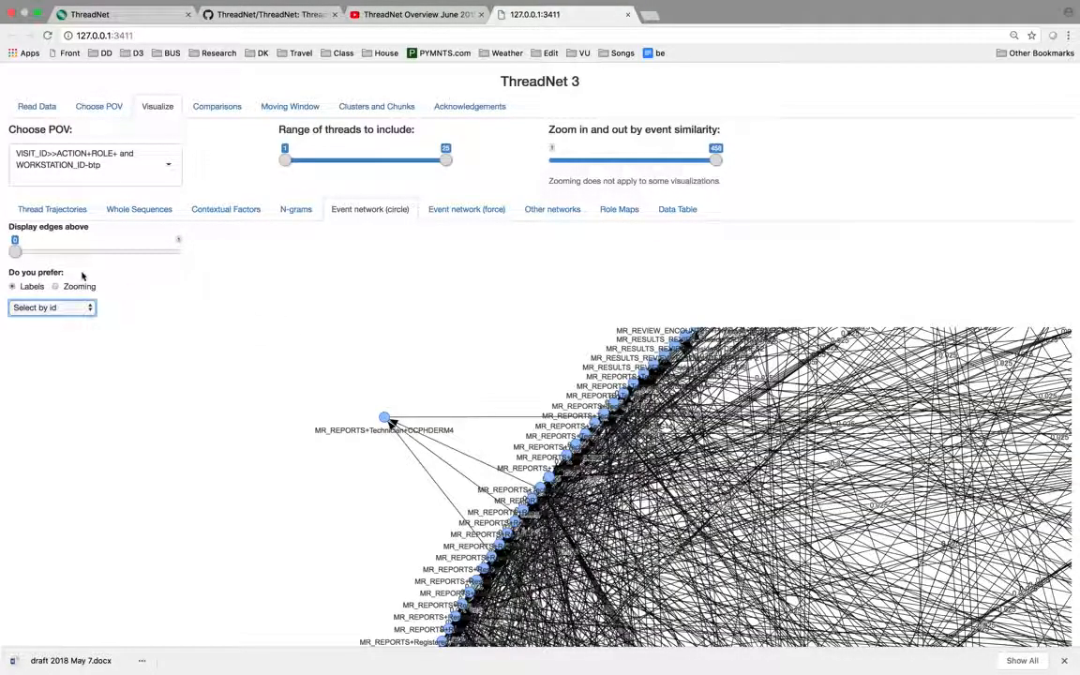
Step: Limit the circular event network to edges above 0.1 and examine the whole circle
{"action": "left_click_drag", "start_coordinate": [15, 252], "coordinate": [31, 251]}
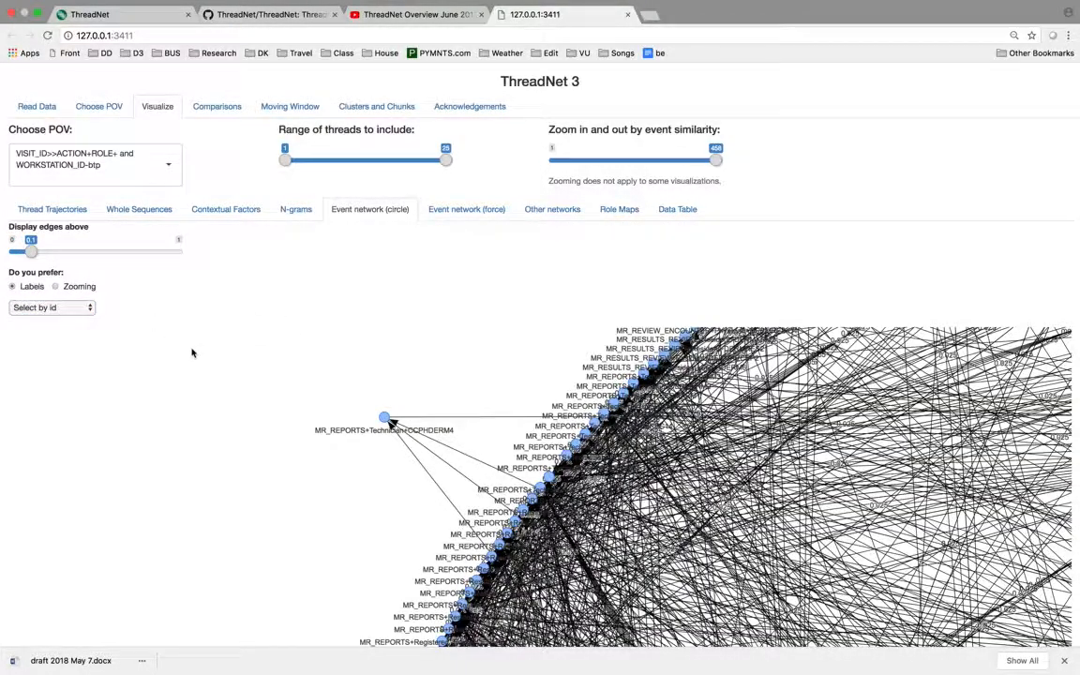
{"action": "left_click_drag", "start_coordinate": [275, 398], "coordinate": [321, 323]}
{"action": "left_click_drag", "start_coordinate": [261, 404], "coordinate": [271, 380]}
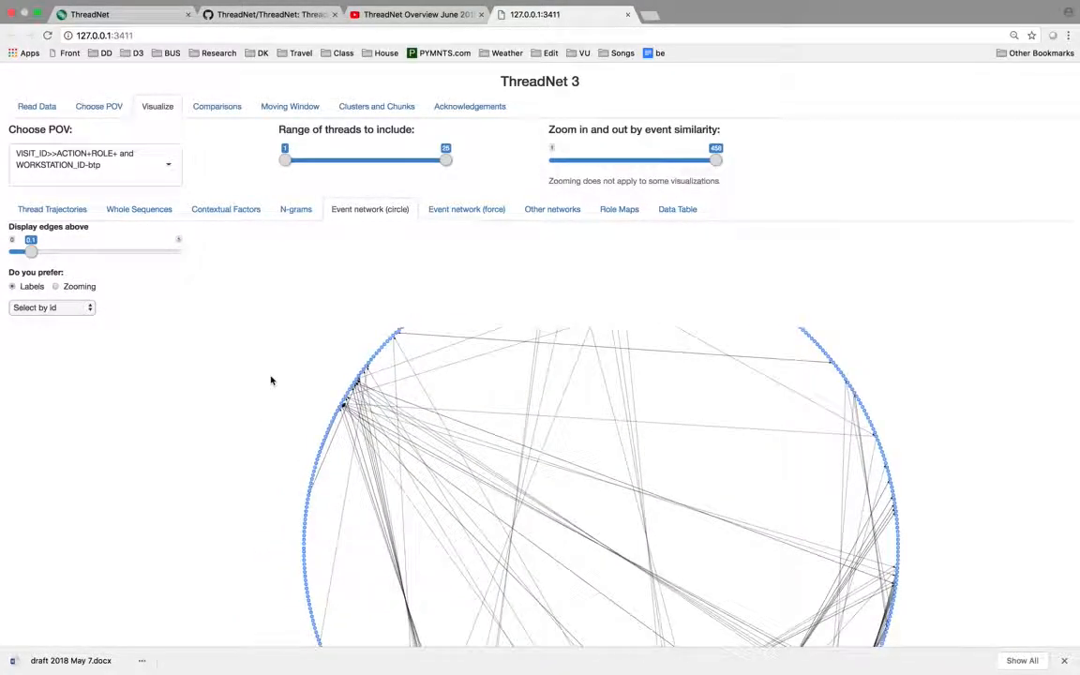
{"action": "right_click", "coordinate": [253, 386]}
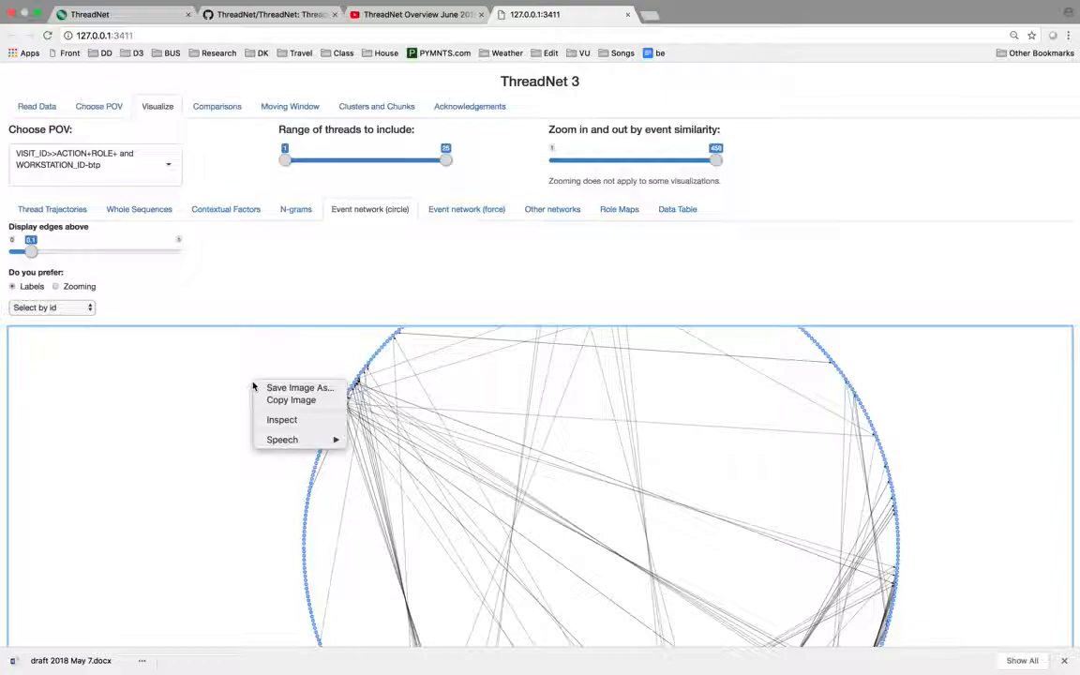
{"action": "left_click", "coordinate": [221, 511]}
{"action": "scroll", "coordinate": [222, 511], "scroll_direction": "down", "scroll_amount": 5}
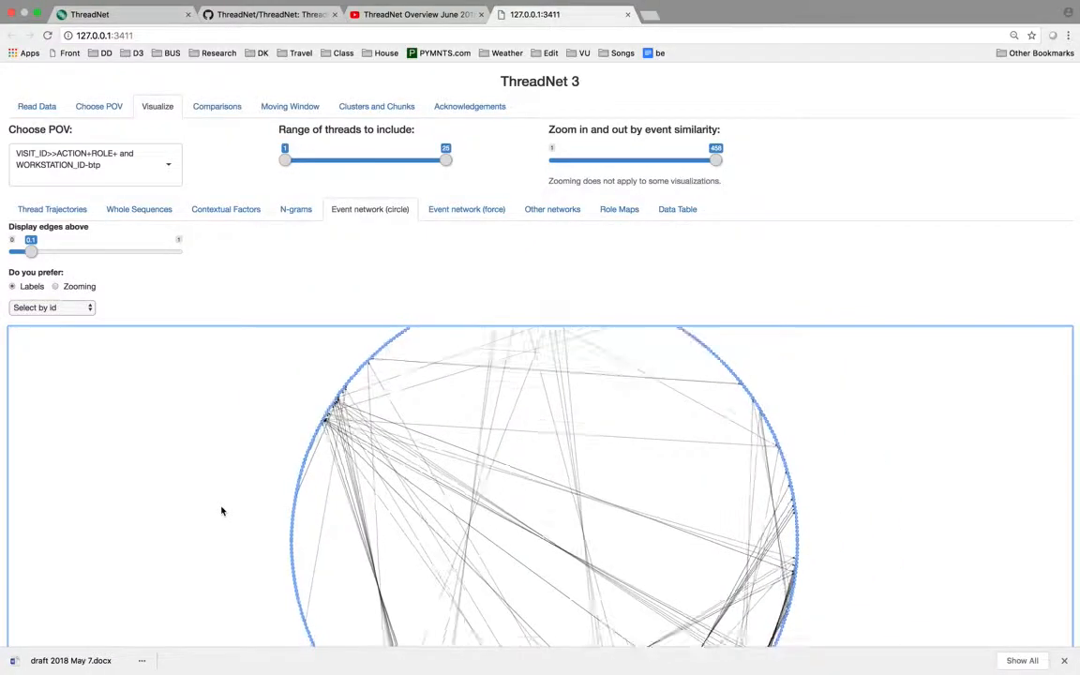
{"action": "left_click_drag", "start_coordinate": [198, 511], "coordinate": [234, 502]}
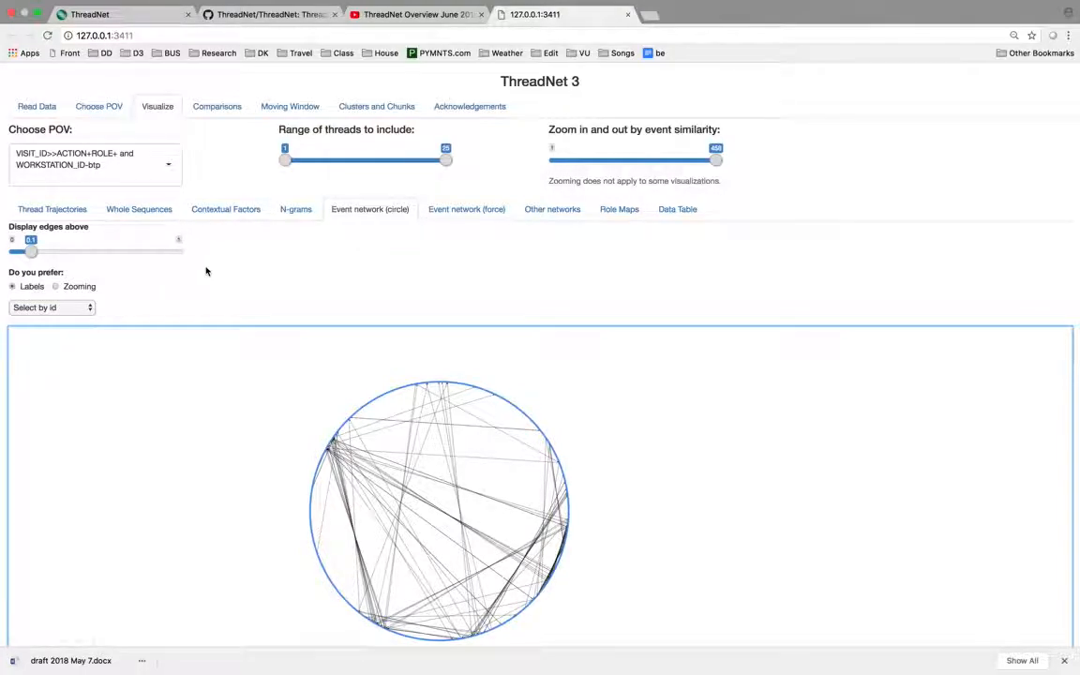
Step: Switch the circular network to zooming mode, set the edge threshold to 0 and the event similarity zoom to 151
{"action": "left_click", "coordinate": [56, 287]}
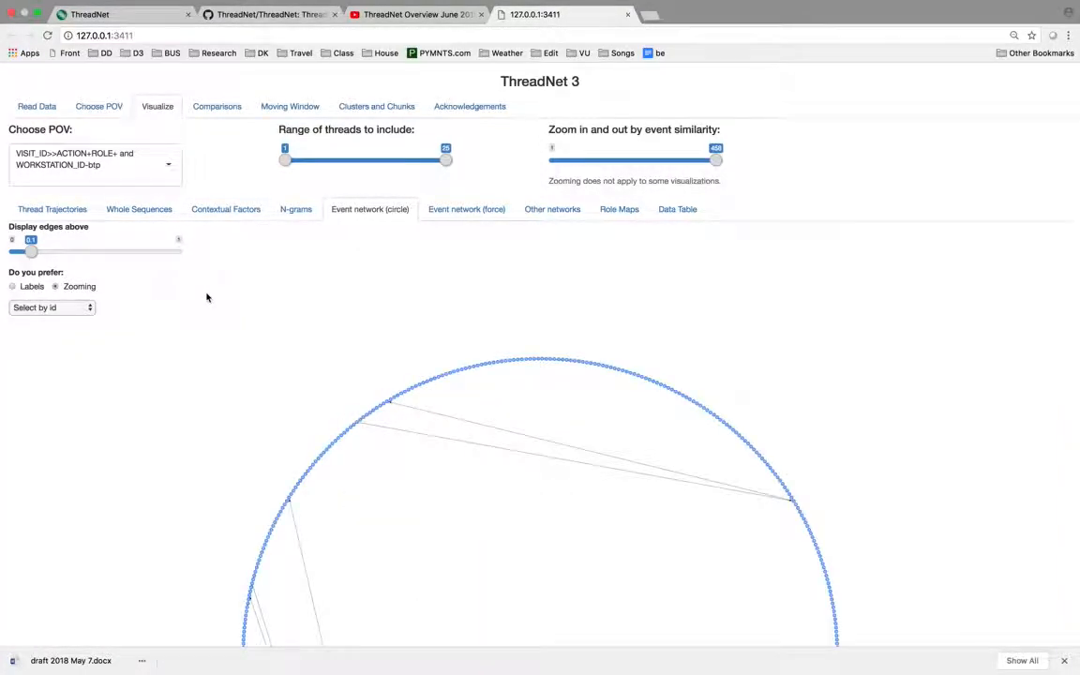
{"action": "left_click_drag", "start_coordinate": [29, 254], "coordinate": [14, 253]}
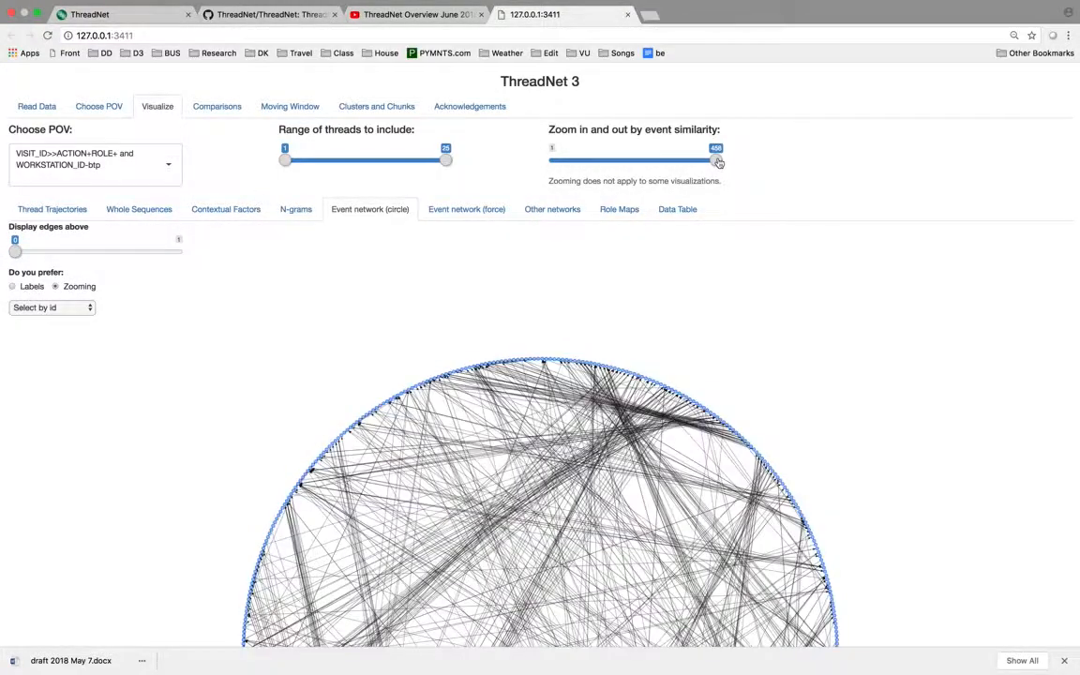
{"action": "left_click_drag", "start_coordinate": [717, 162], "coordinate": [609, 157]}
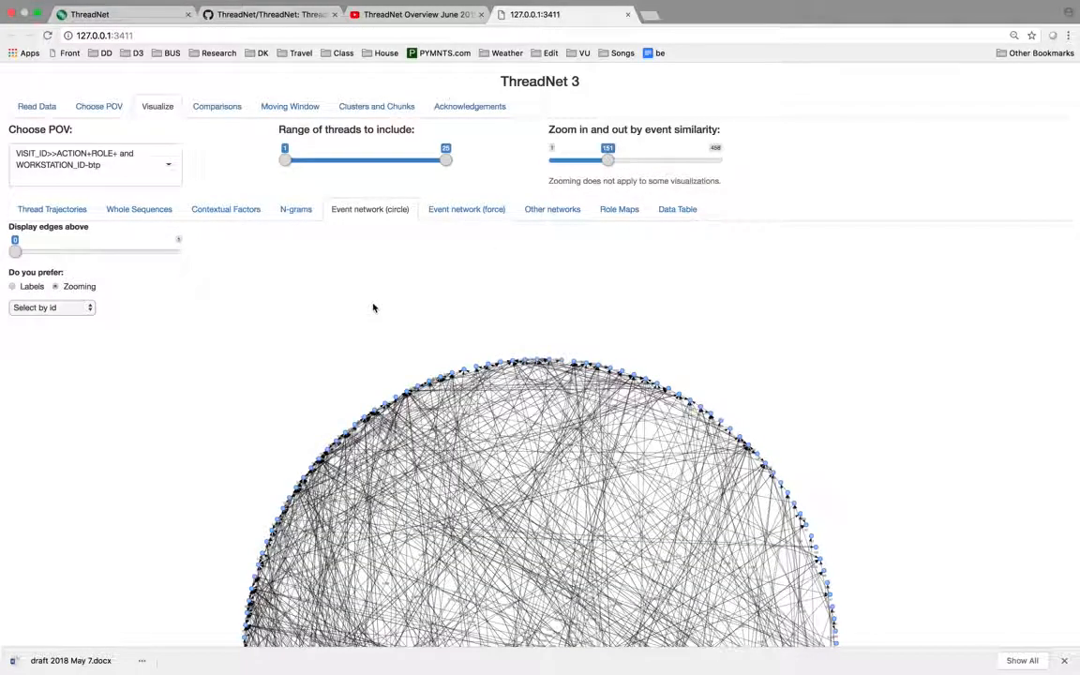
Step: Reduce the event similarity zoom to 13 and show only circular network edges above 0.12
{"action": "scroll", "coordinate": [372, 308], "scroll_direction": "down", "scroll_amount": 3}
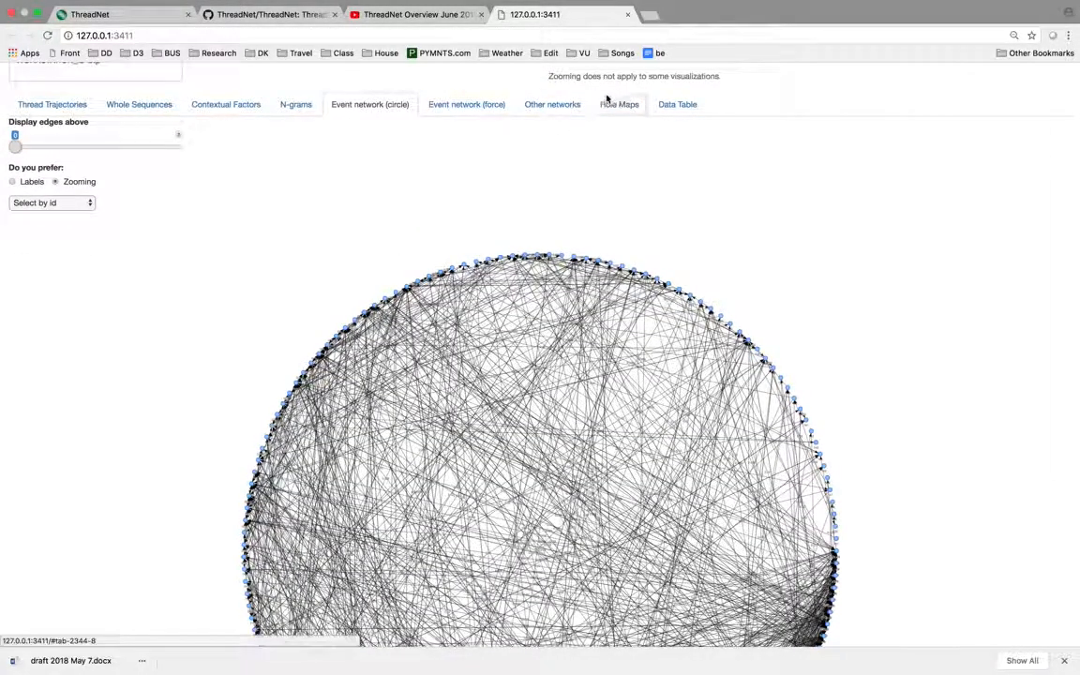
{"action": "scroll", "coordinate": [554, 171], "scroll_direction": "up", "scroll_amount": 3}
{"action": "left_click_drag", "start_coordinate": [587, 163], "coordinate": [559, 160]}
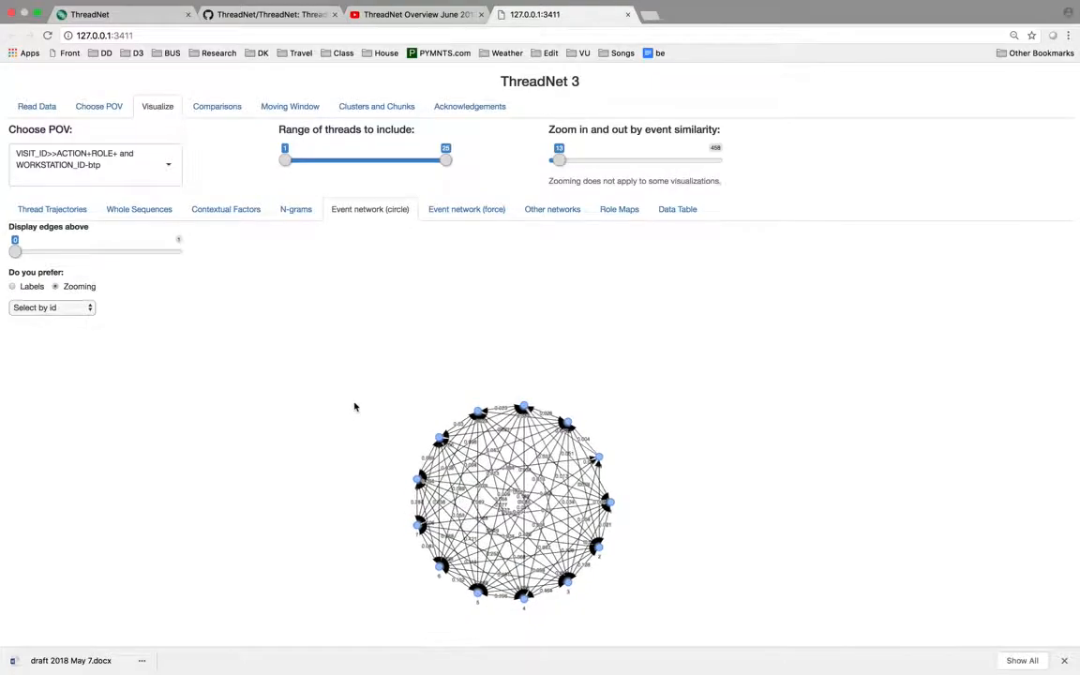
{"action": "left_click_drag", "start_coordinate": [15, 251], "coordinate": [36, 257]}
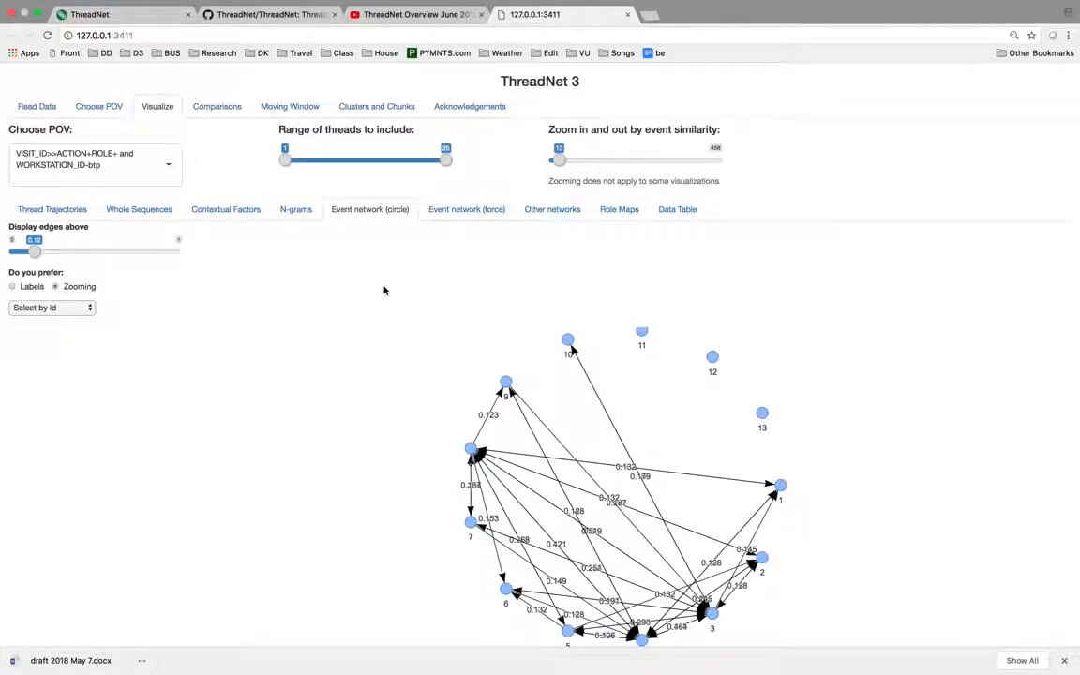
Step: Display the force-directed event network and color its nodes by WORKSTATION_ID
{"action": "left_click", "coordinate": [457, 210]}
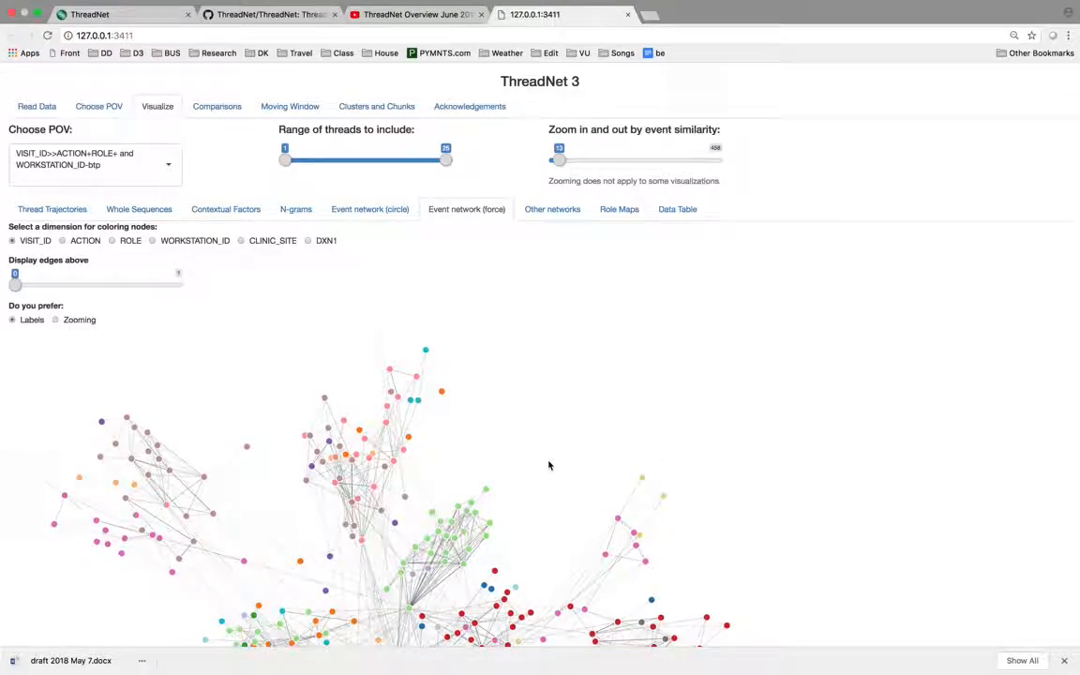
{"action": "right_click", "coordinate": [315, 349]}
{"action": "left_click", "coordinate": [257, 301]}
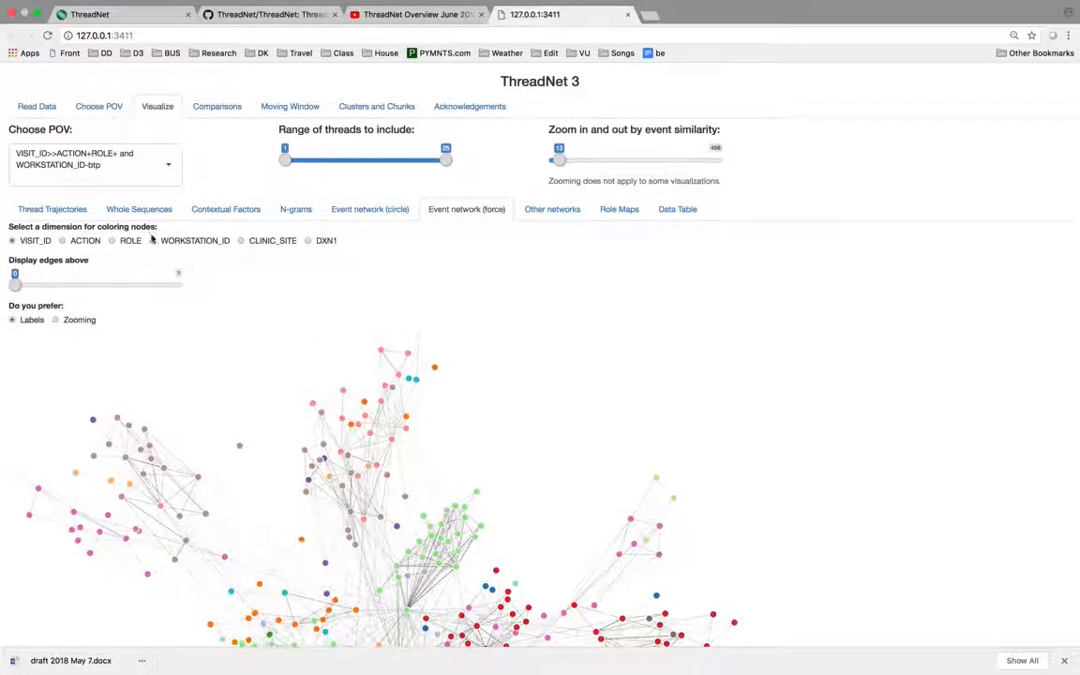
{"action": "left_click", "coordinate": [153, 241]}
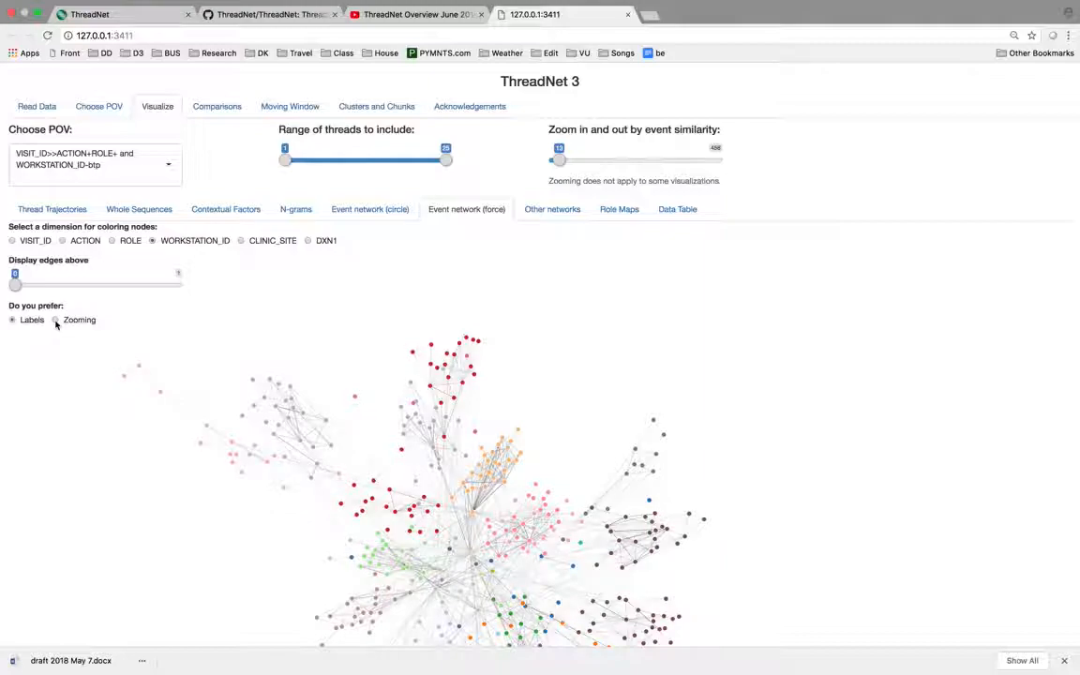
Step: Switch the force network to zooming mode and view it at event similarity levels 440 and 192
{"action": "left_click", "coordinate": [55, 321]}
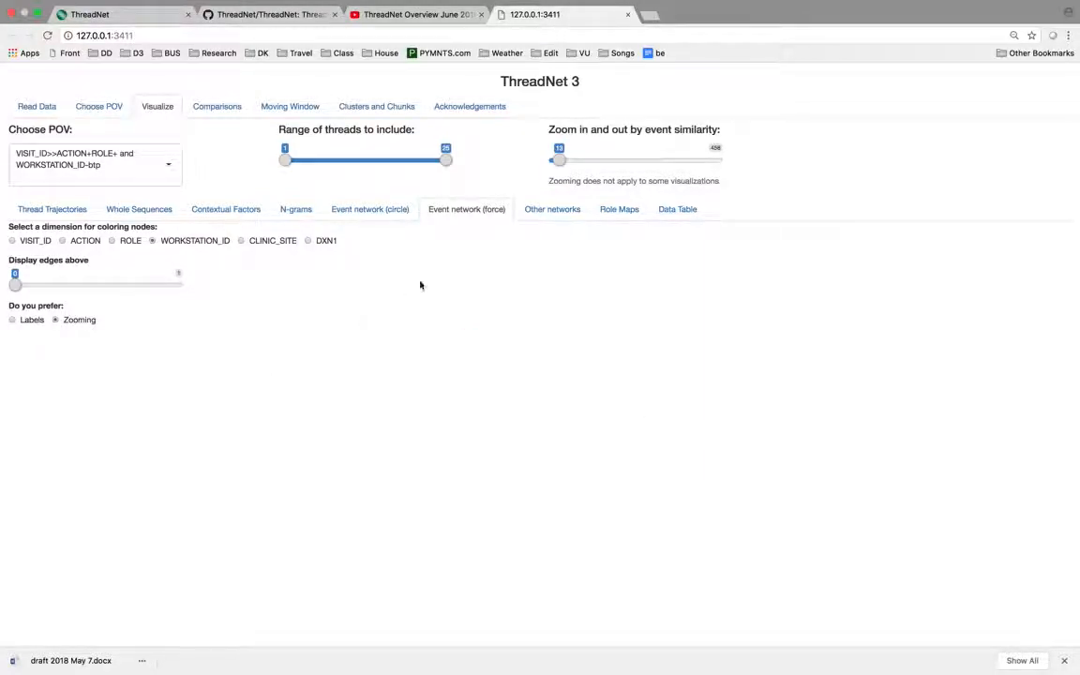
{"action": "left_click_drag", "start_coordinate": [559, 161], "coordinate": [710, 161]}
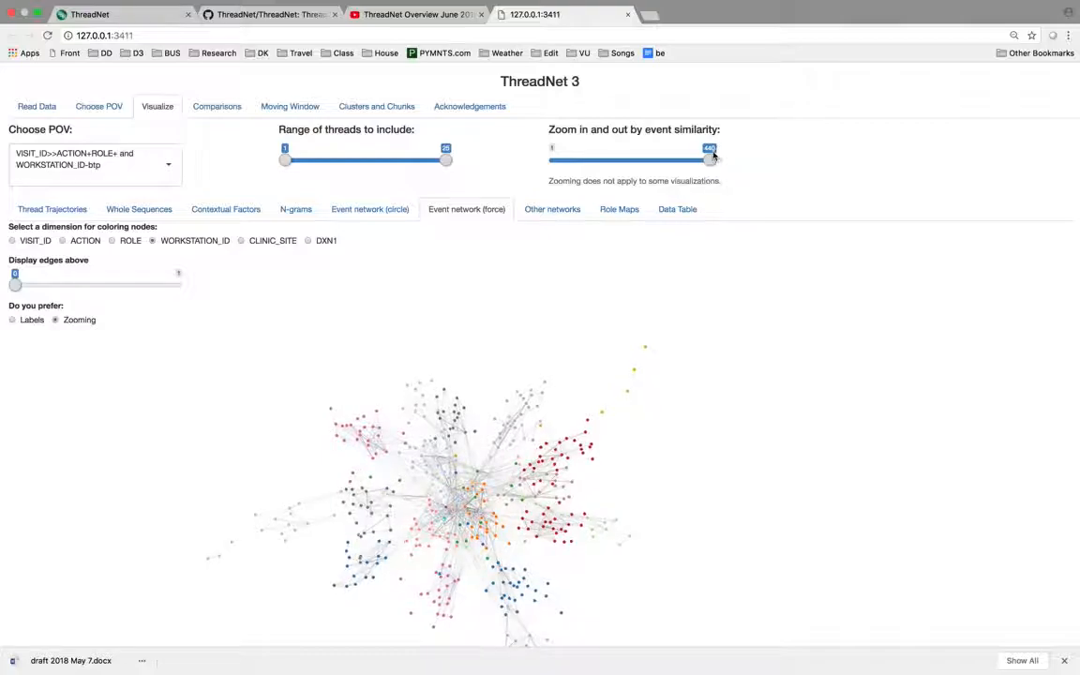
{"action": "left_click", "coordinate": [623, 159]}
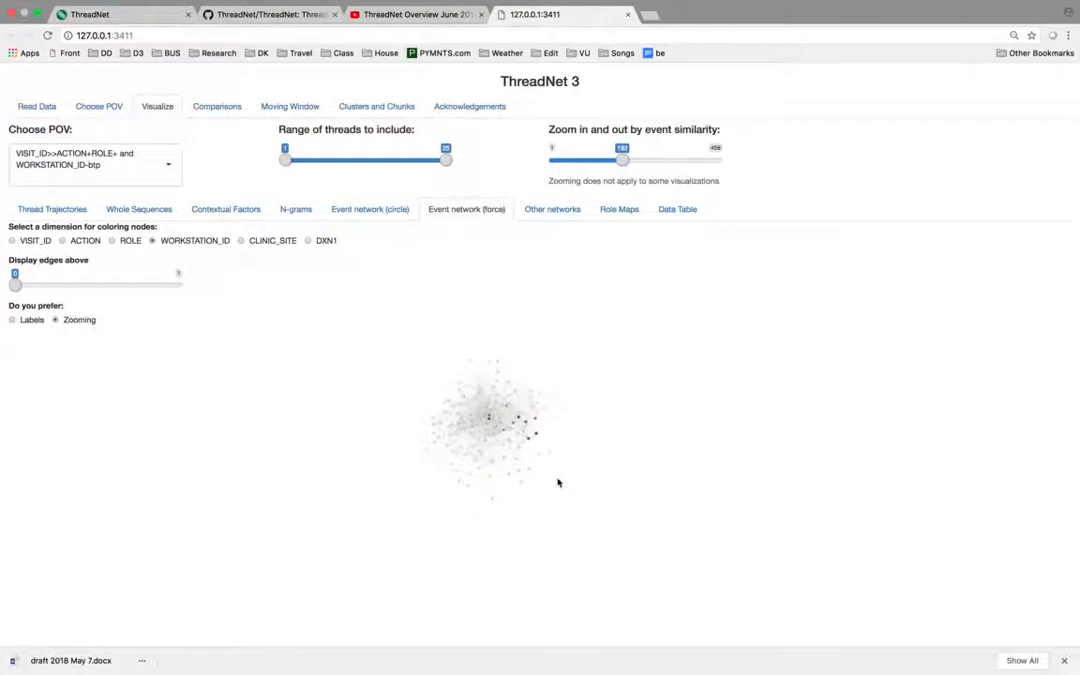
Step: Inspect the action, role and workstation makeup of individual force network nodes, and pull the outlying green node away from the cluster
{"action": "left_click", "coordinate": [520, 473]}
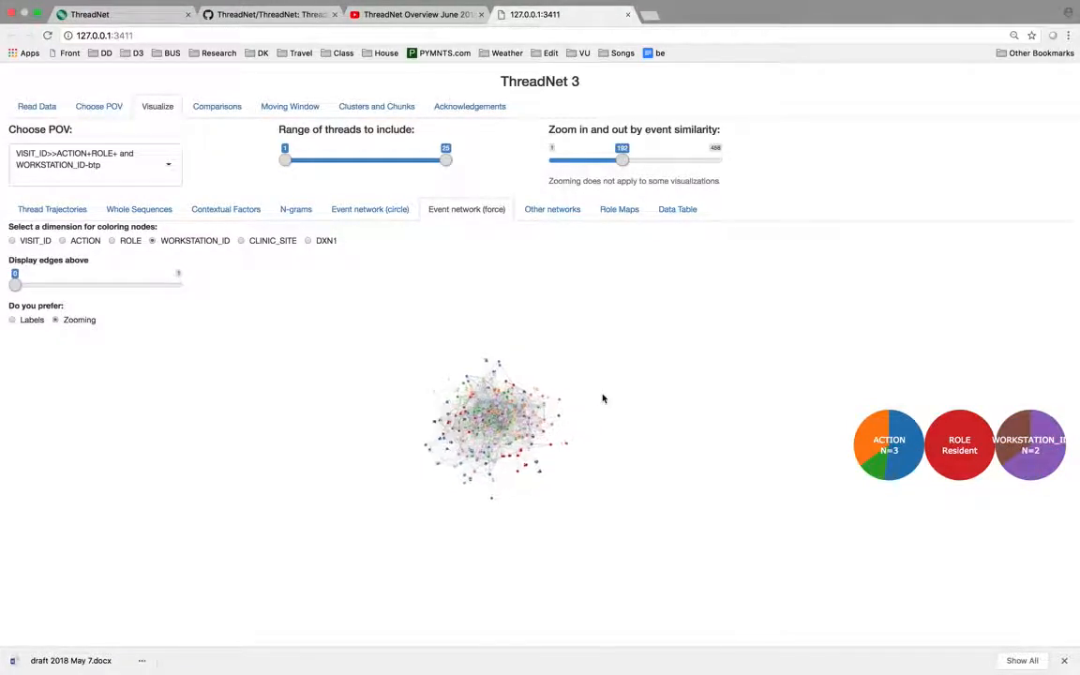
{"action": "scroll", "coordinate": [603, 398], "scroll_direction": "up", "scroll_amount": 4}
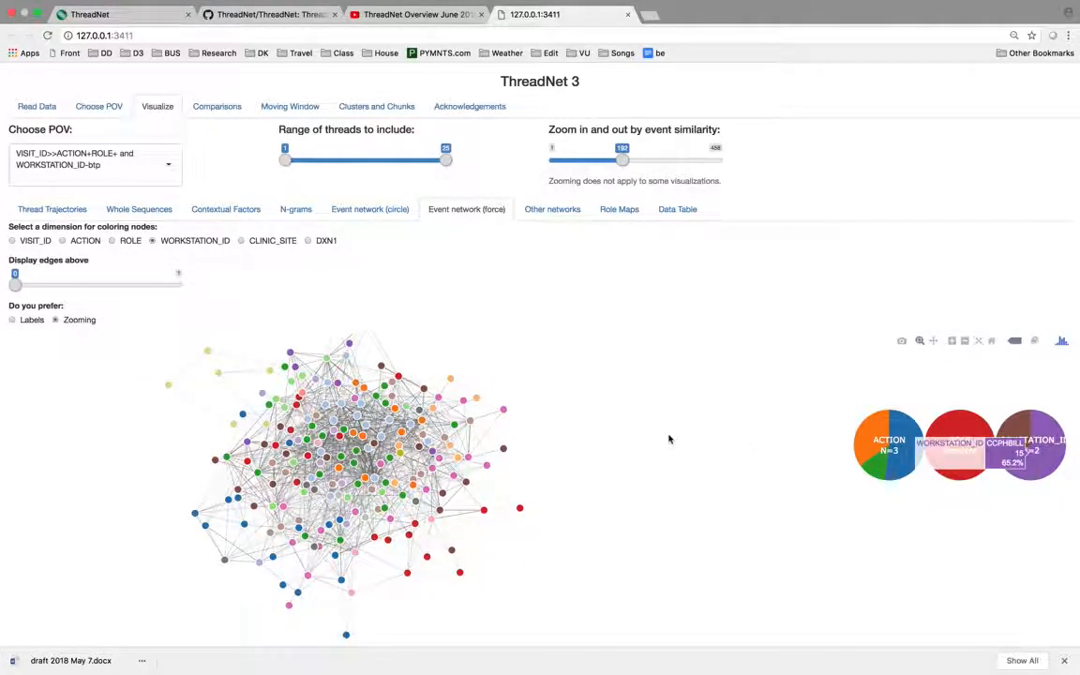
{"action": "left_click", "coordinate": [228, 459]}
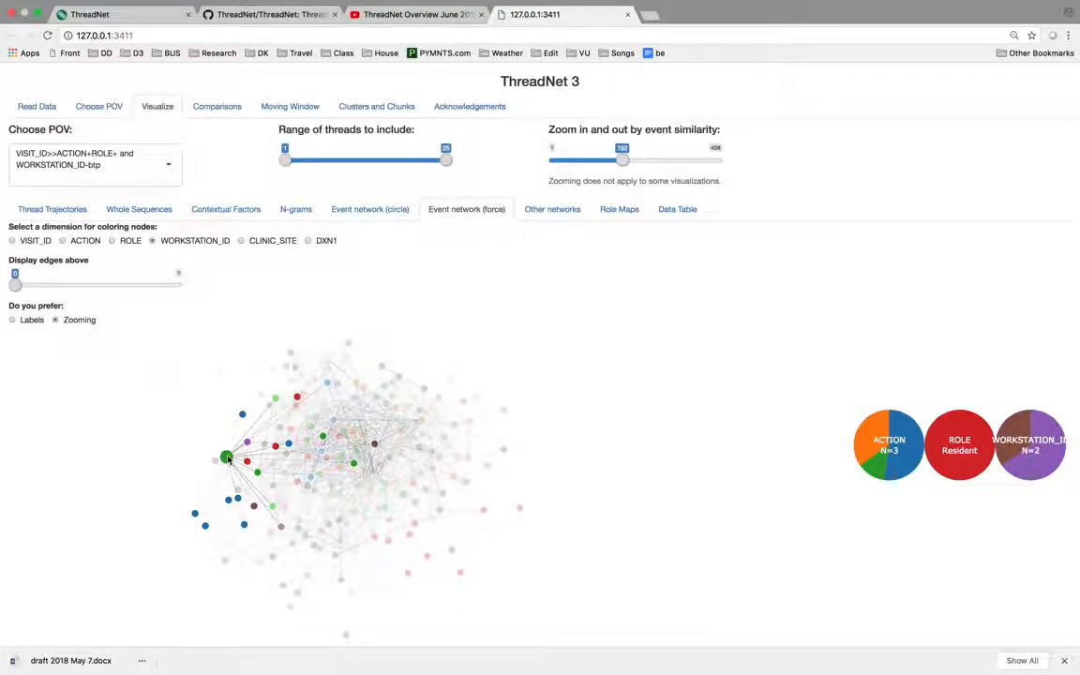
{"action": "left_click", "coordinate": [228, 459]}
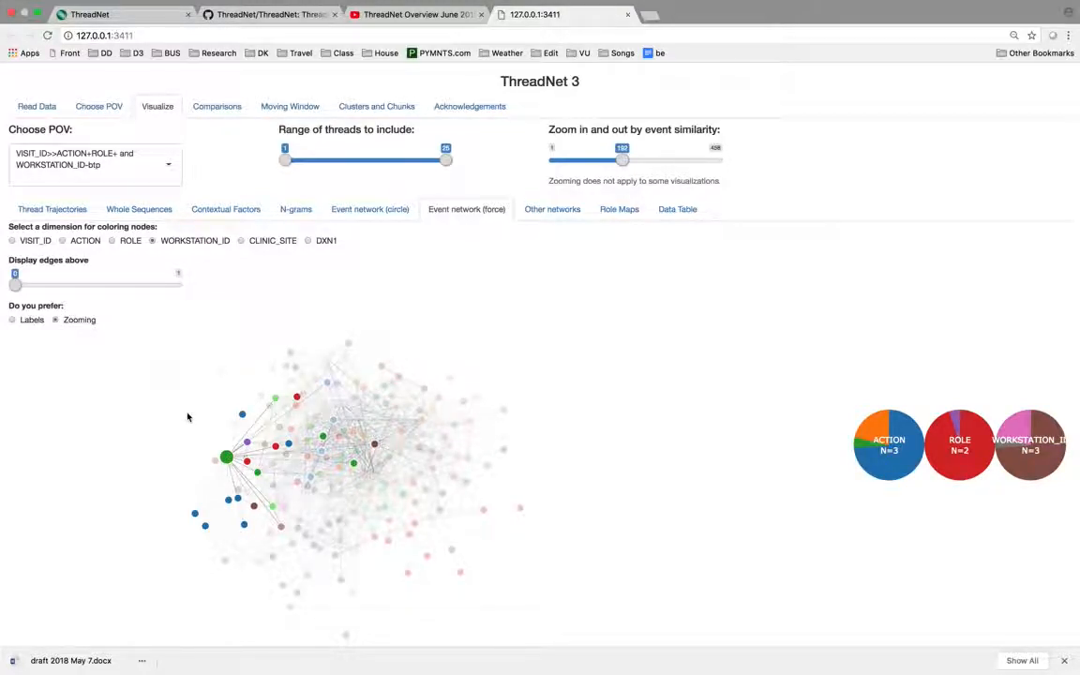
{"action": "left_click_drag", "start_coordinate": [227, 458], "coordinate": [188, 416]}
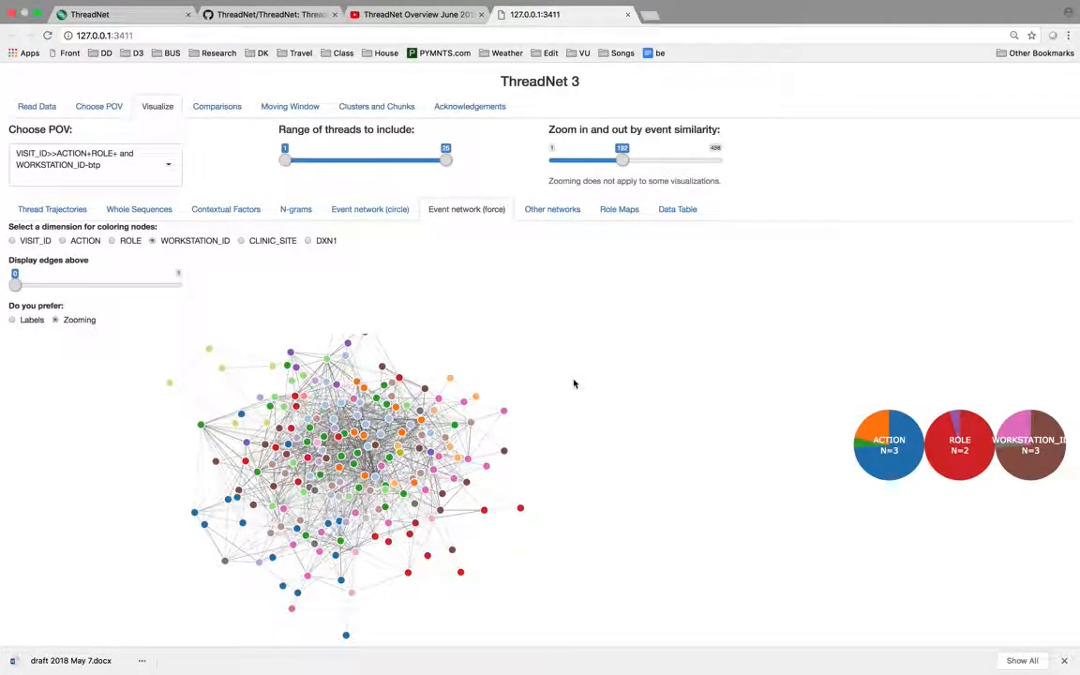
Step: Show the whole sequences by event time with the event similarity zoom set to 37
{"action": "left_click", "coordinate": [140, 210]}
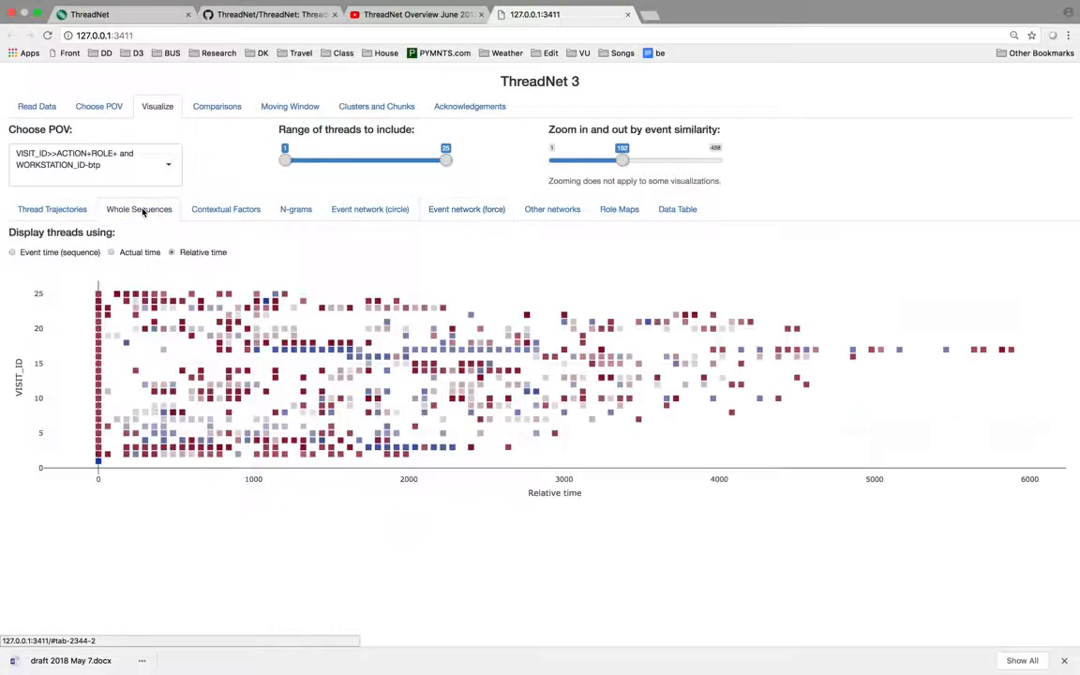
{"action": "left_click", "coordinate": [12, 252]}
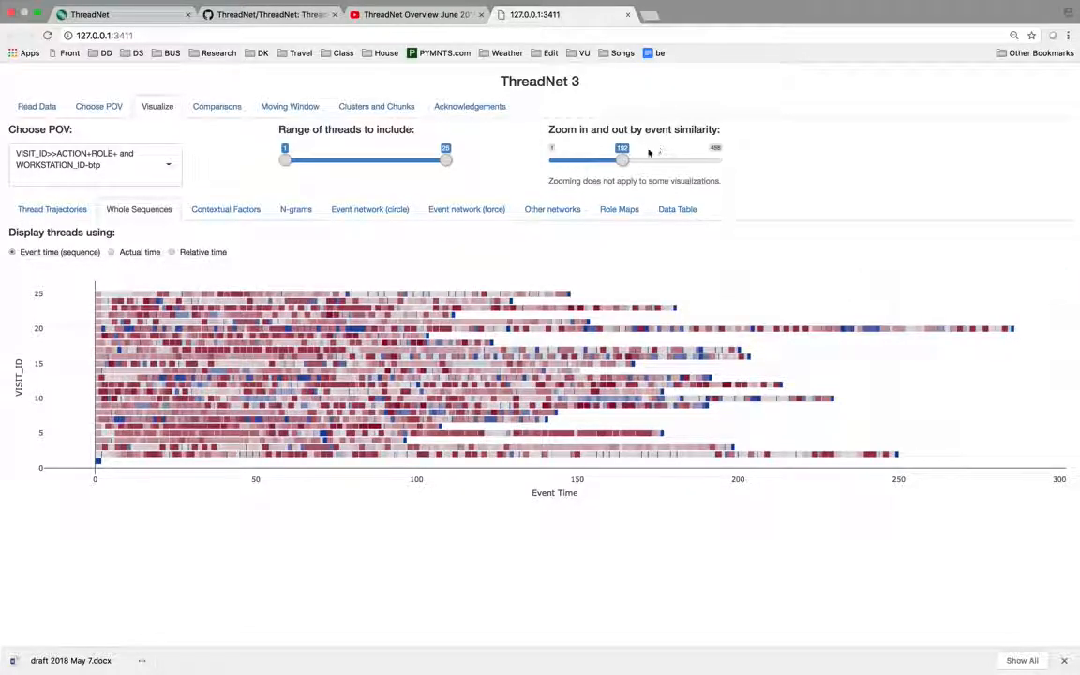
{"action": "left_click_drag", "start_coordinate": [622, 163], "coordinate": [566, 165]}
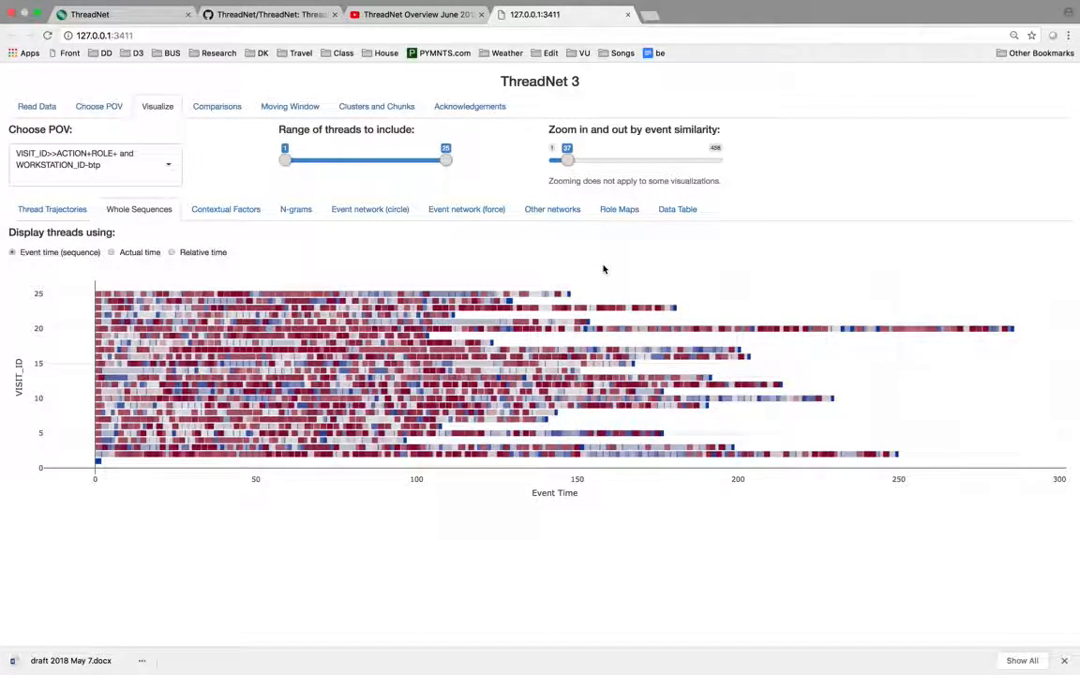
Step: Return to the force-directed event network and raise the event similarity zoom to 168
{"action": "left_click", "coordinate": [466, 209]}
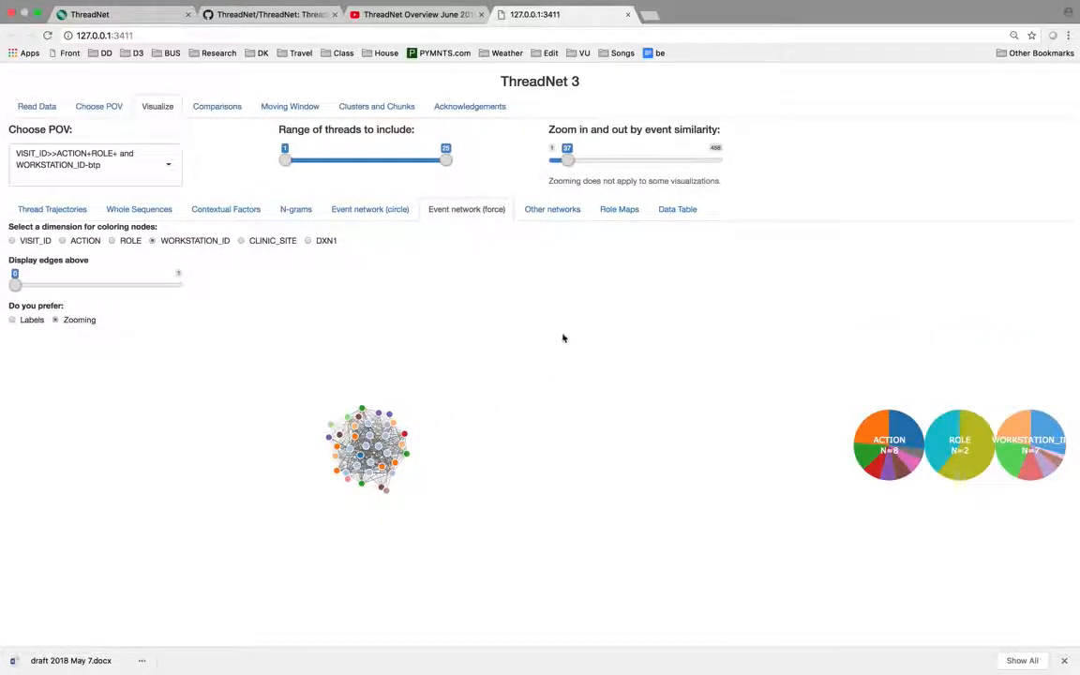
{"action": "left_click_drag", "start_coordinate": [568, 160], "coordinate": [592, 160]}
{"action": "left_click", "coordinate": [616, 165]}
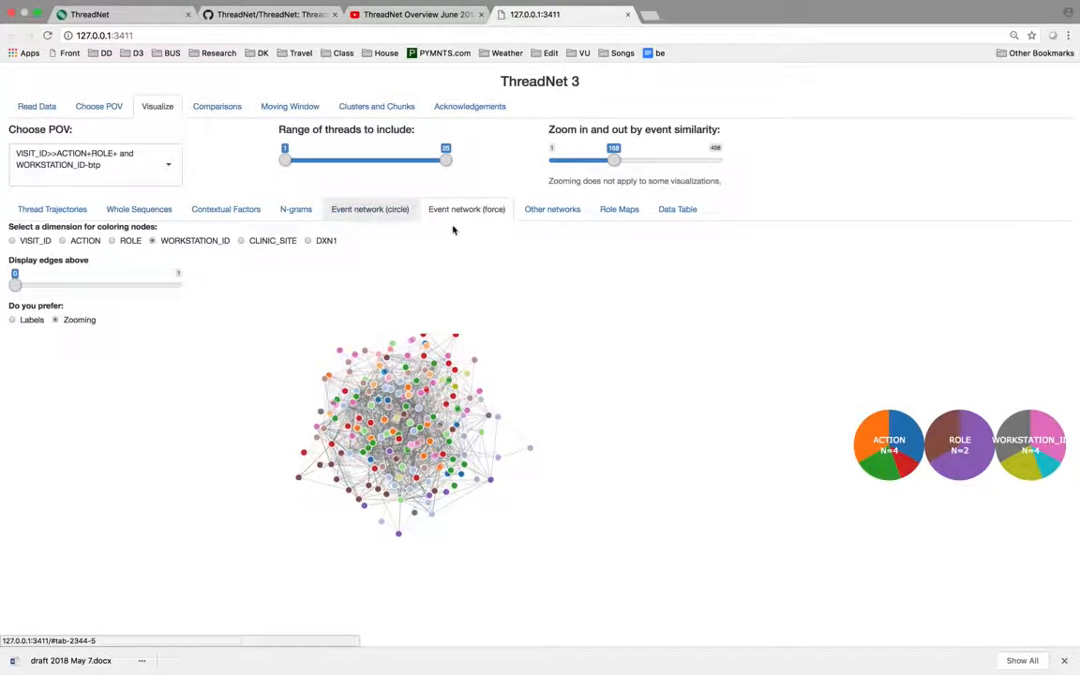
Step: Graph the co-occurrence network between ROLE values, displaying only edges above 0.11
{"action": "left_click", "coordinate": [569, 217]}
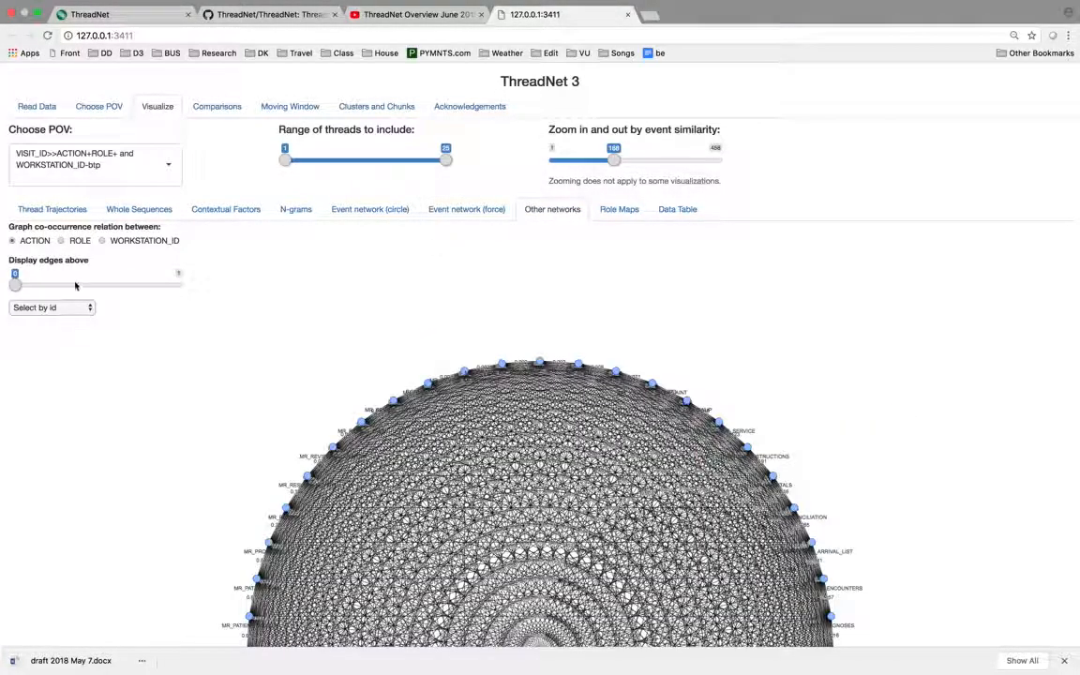
{"action": "left_click", "coordinate": [62, 241]}
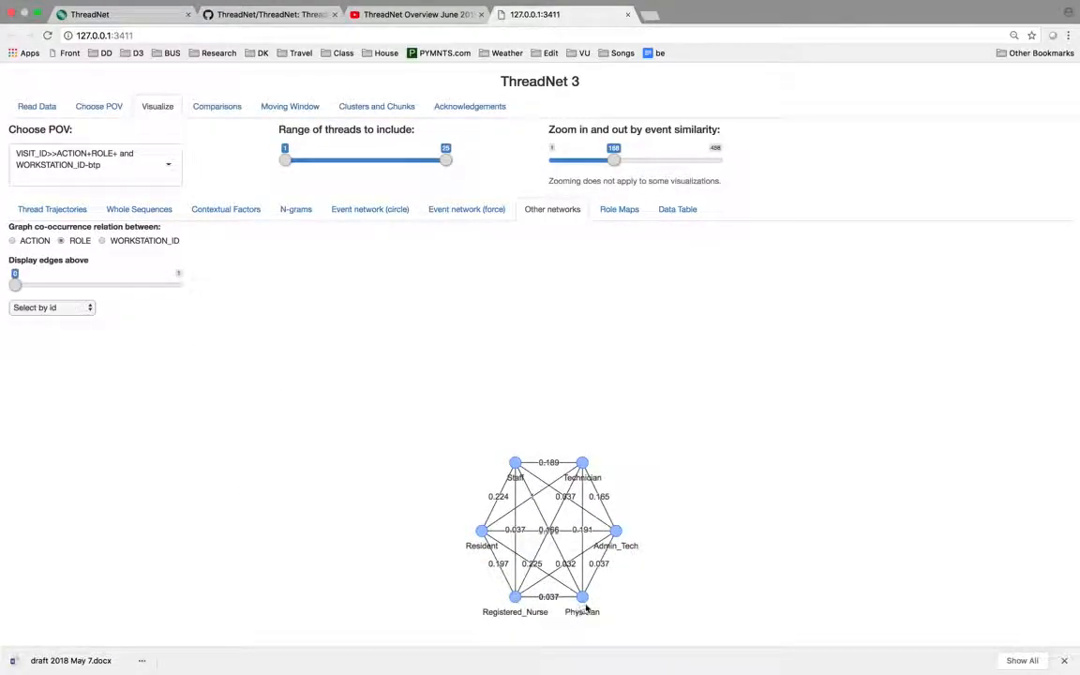
{"action": "left_click_drag", "start_coordinate": [16, 287], "coordinate": [33, 285]}
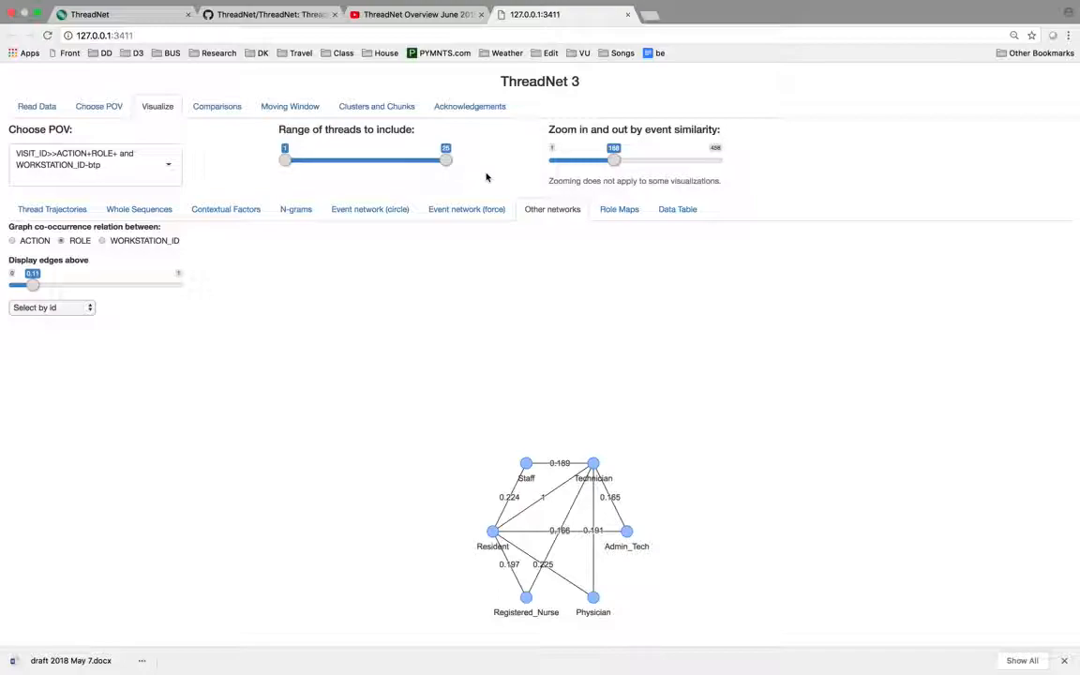
Step: View the role map of ACTION against ROLE and inspect the values in its cells
{"action": "left_click", "coordinate": [612, 210]}
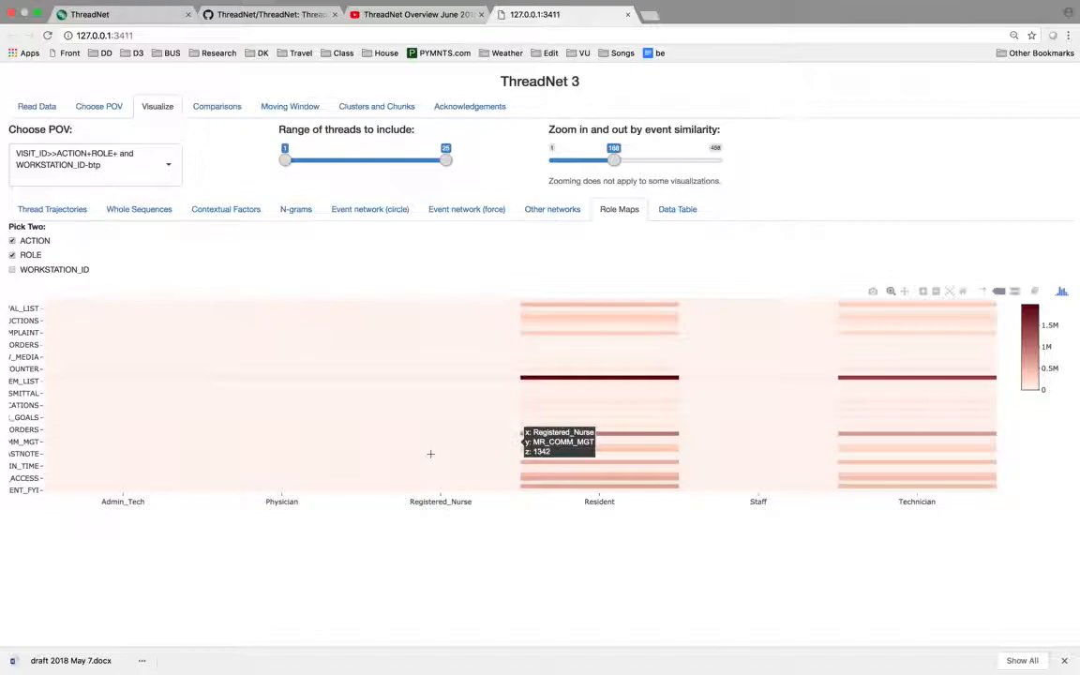
{"action": "mouse_move", "coordinate": [597, 378]}
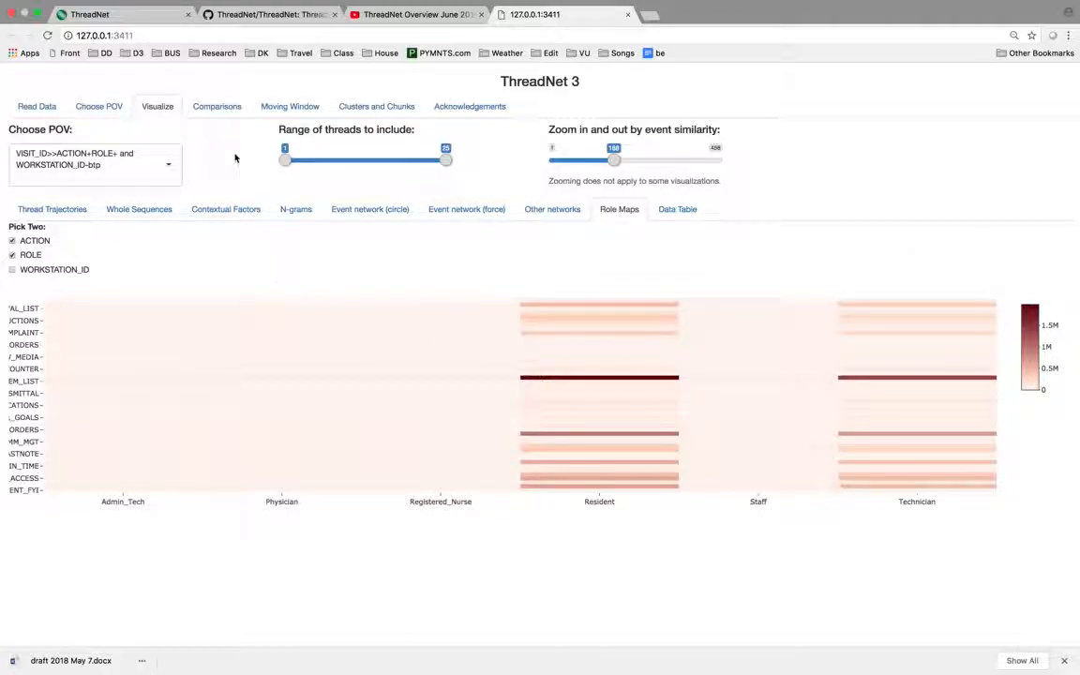
Step: Open the synchronic mapping comparison and check which points of view are available for POV A
{"action": "left_click", "coordinate": [219, 106]}
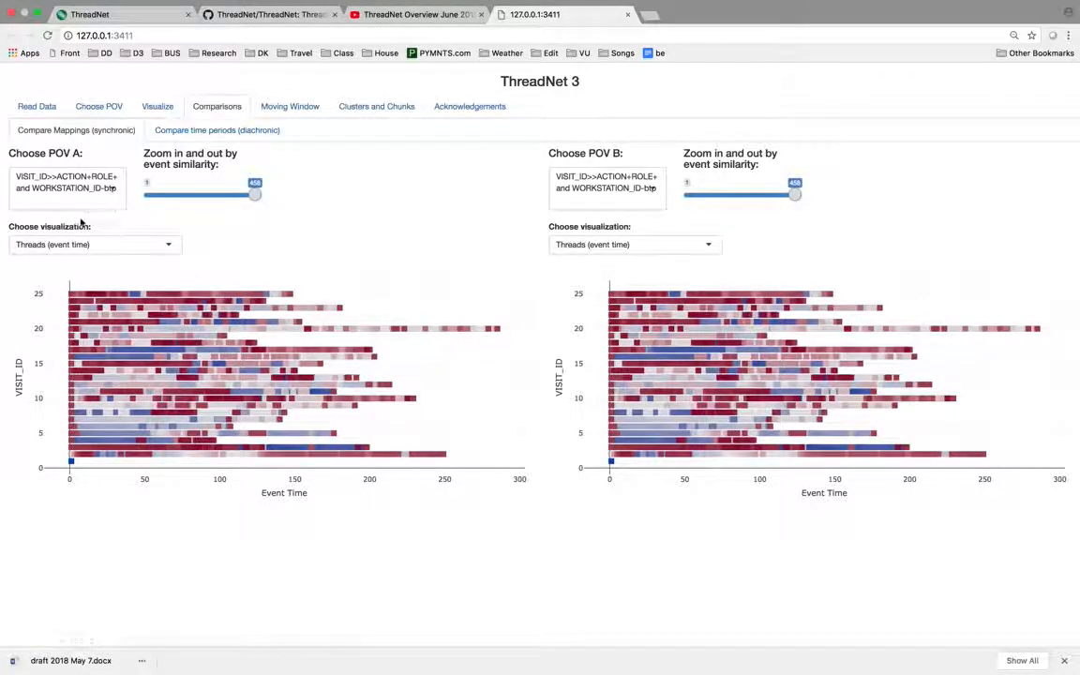
{"action": "left_click", "coordinate": [86, 186]}
{"action": "left_click", "coordinate": [86, 179]}
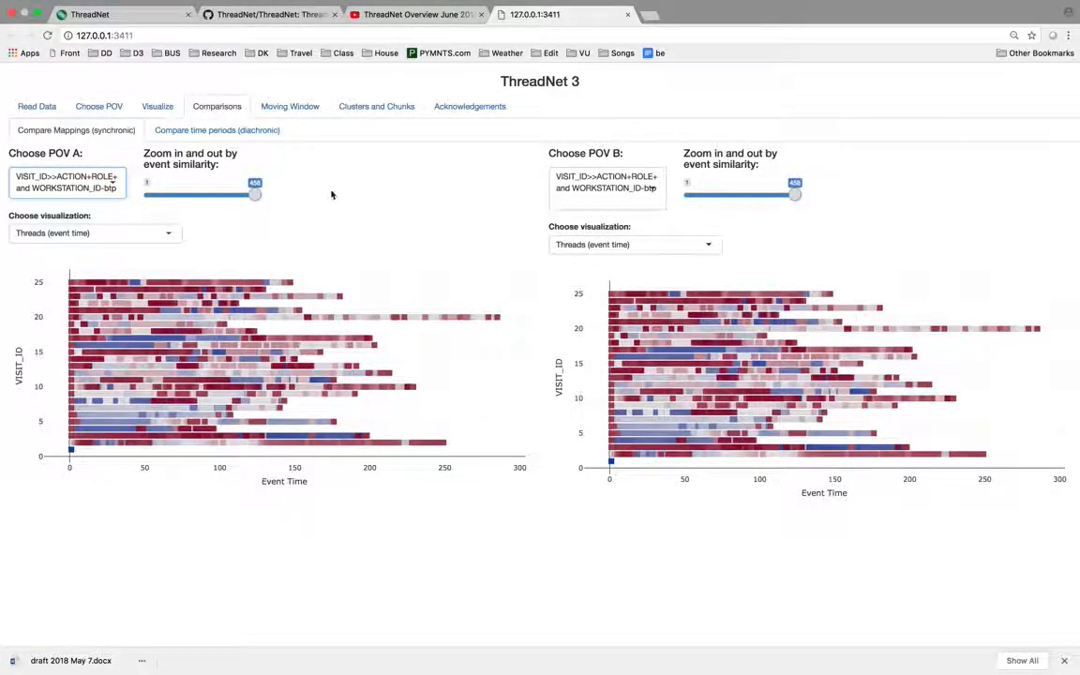
Step: Redefine the point of view's events to be marked by ACTION only, removing ROLE and WORKSTATION_ID and keeping VISIT_ID for threads
{"action": "left_click", "coordinate": [99, 108]}
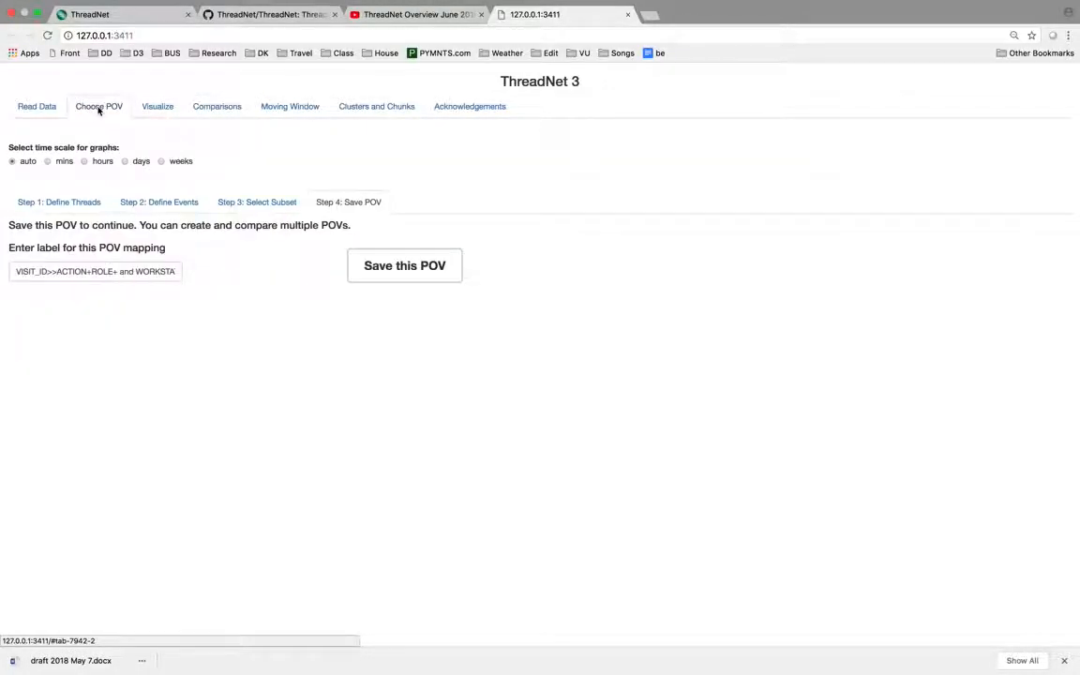
{"action": "left_click", "coordinate": [76, 203]}
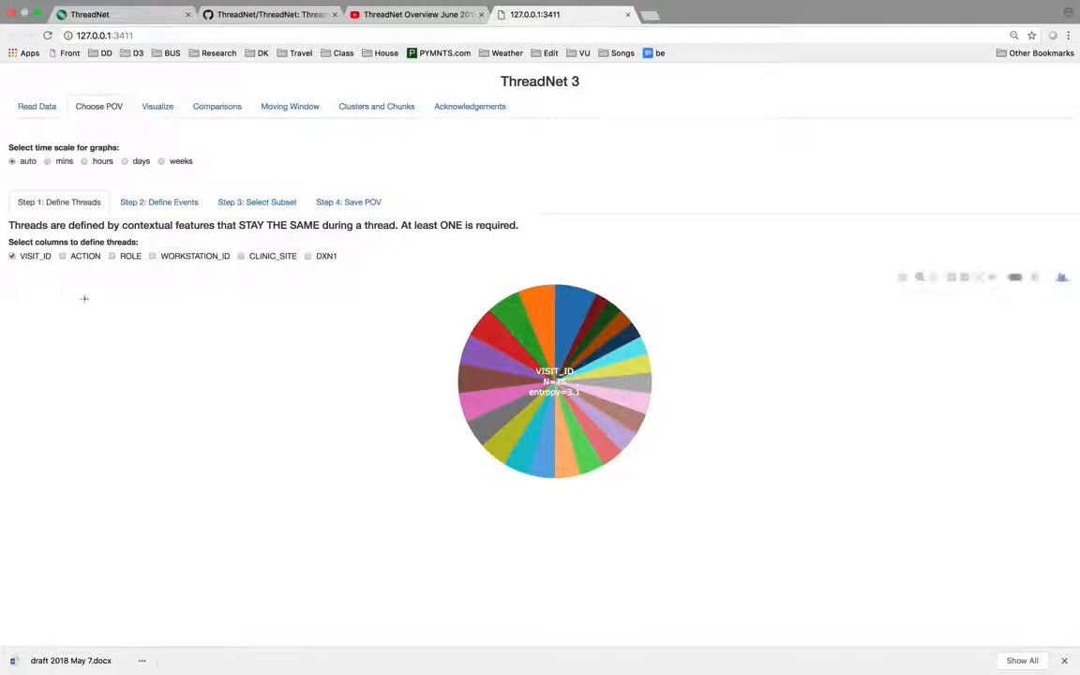
{"action": "left_click", "coordinate": [162, 205]}
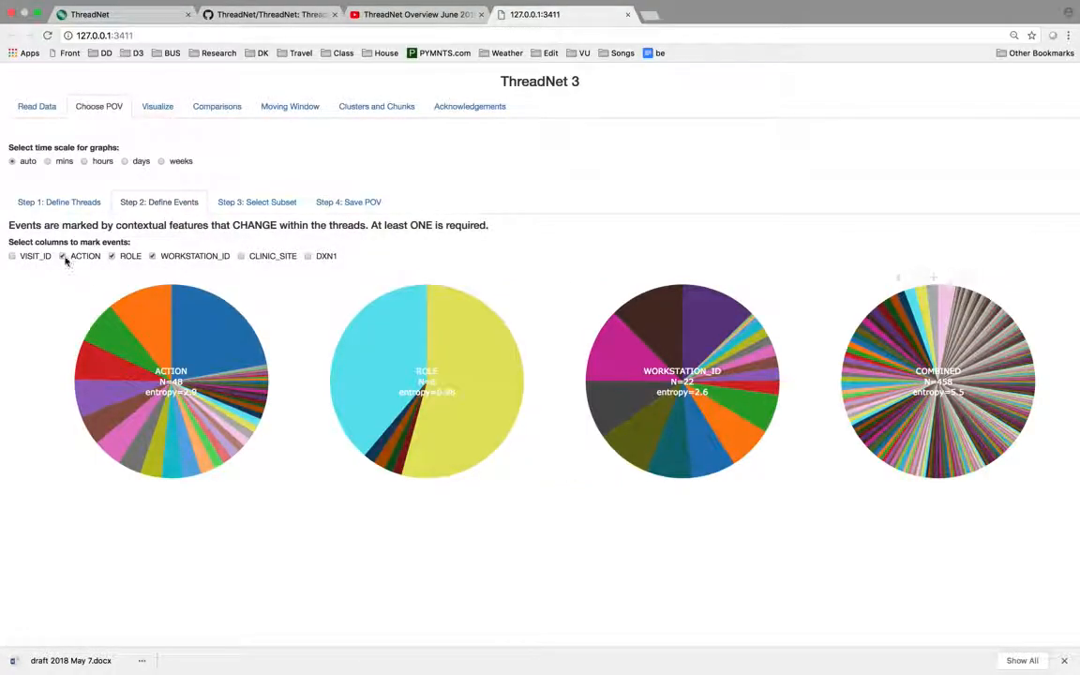
{"action": "left_click", "coordinate": [112, 256]}
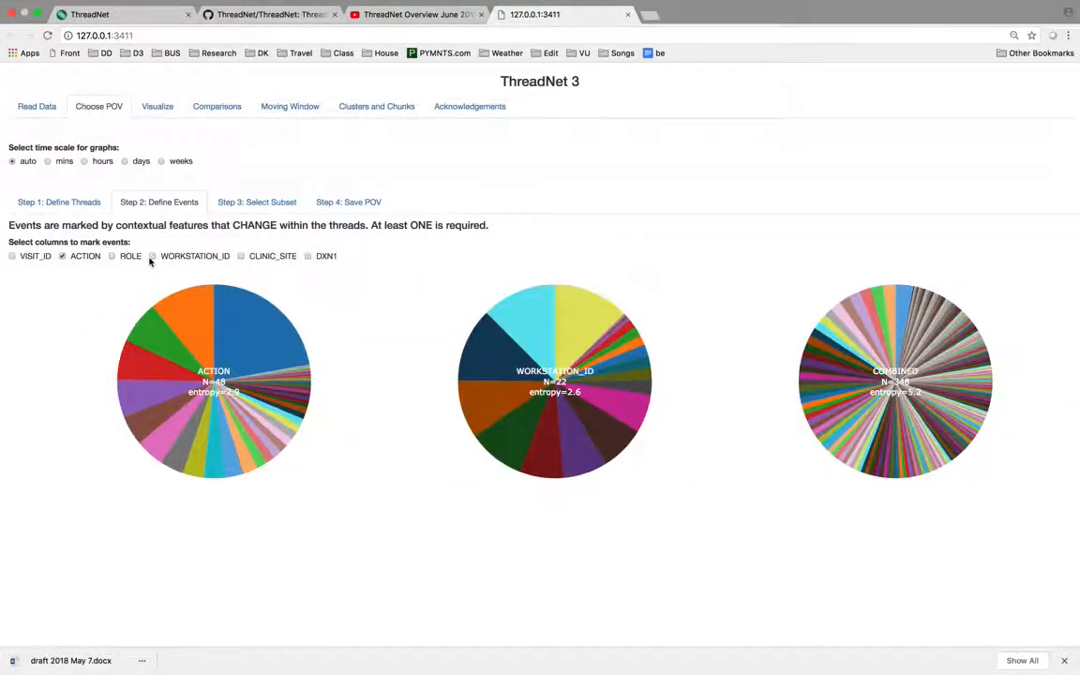
{"action": "left_click", "coordinate": [151, 257]}
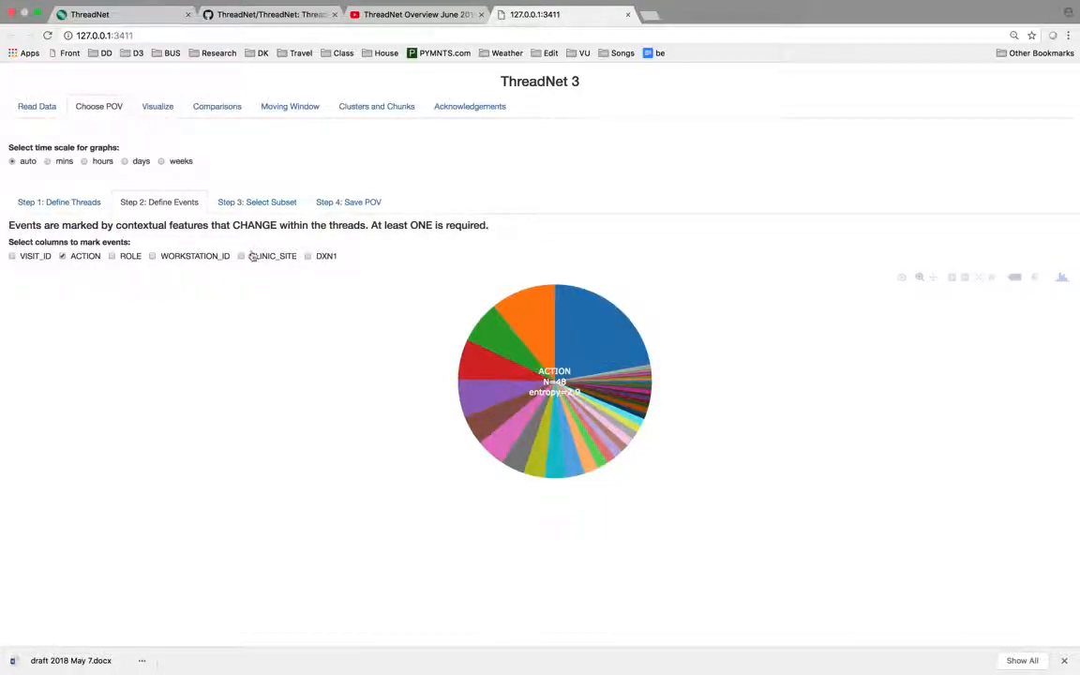
Step: Save the new point of view under the label VISIT_ID>>ACTION without choosing a subset
{"action": "left_click", "coordinate": [270, 203]}
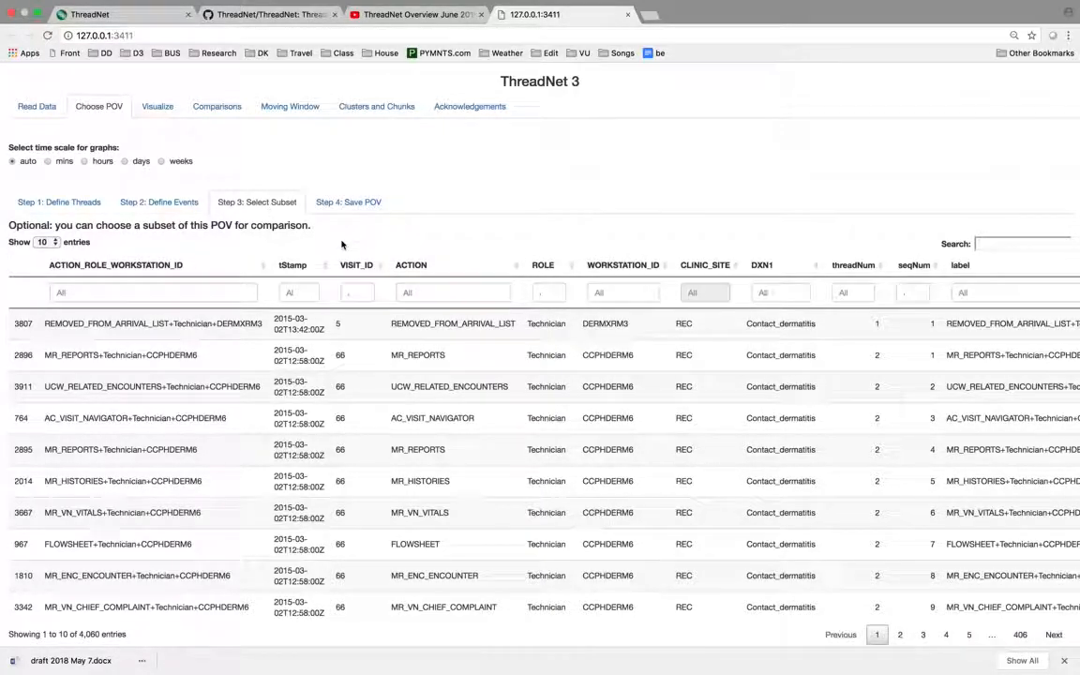
{"action": "left_click", "coordinate": [350, 204]}
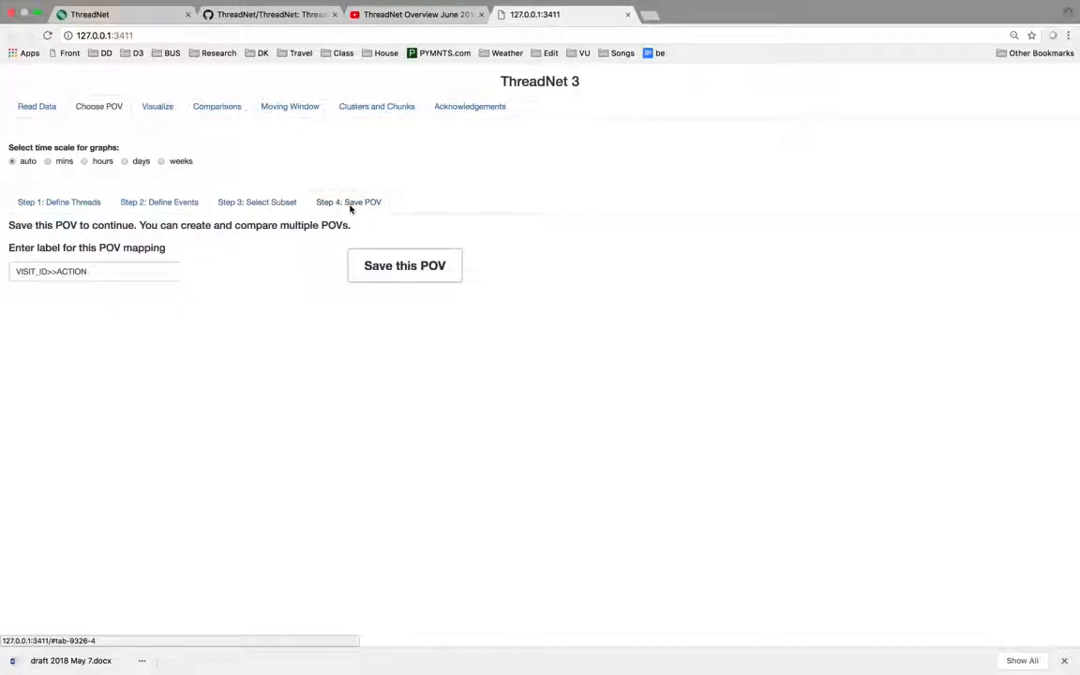
{"action": "left_click", "coordinate": [401, 267]}
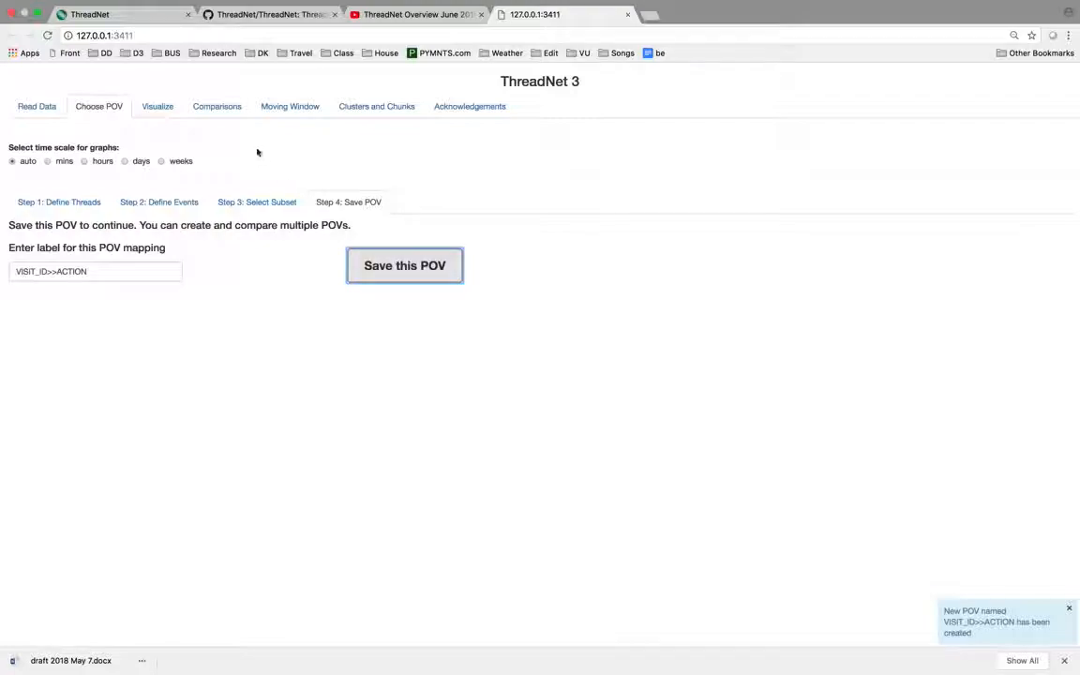
Step: Compare VISIT_ID>>ACTION as POV A with VISIT_ID>>ACTION+ROLE+ and WORKSTATION_ID-btp as POV B
{"action": "left_click", "coordinate": [216, 107]}
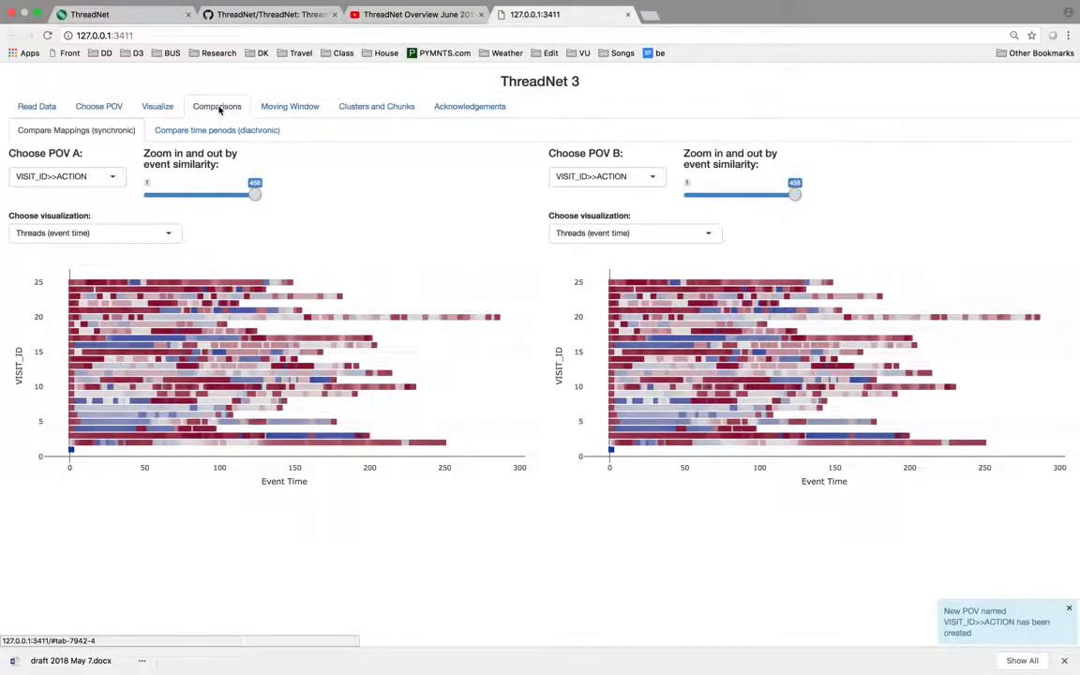
{"action": "left_click", "coordinate": [592, 180]}
{"action": "left_click", "coordinate": [589, 221]}
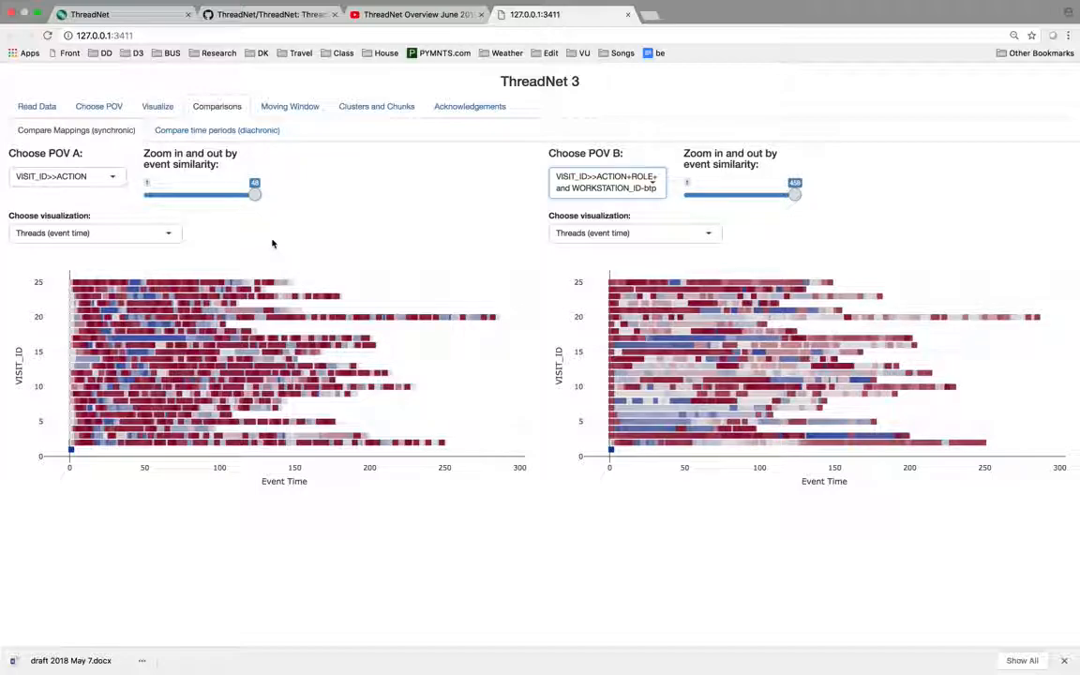
Step: Visualize both compared POVs as Event network (circle) and inspect the connections of node 33 in POV A
{"action": "left_click", "coordinate": [168, 234]}
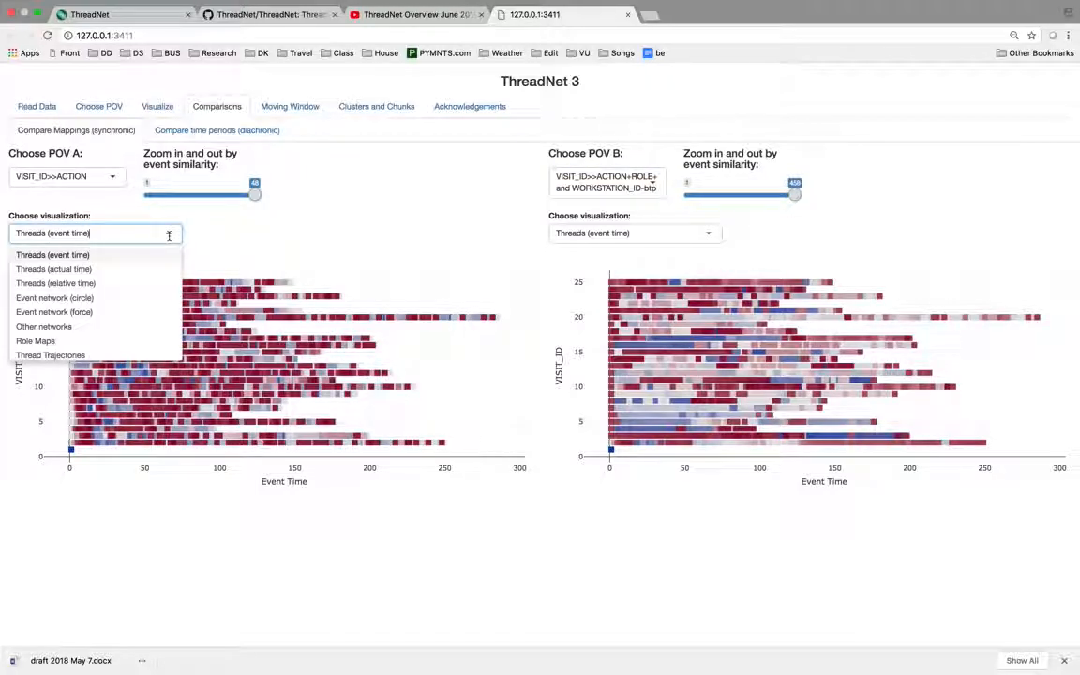
{"action": "left_click", "coordinate": [142, 297]}
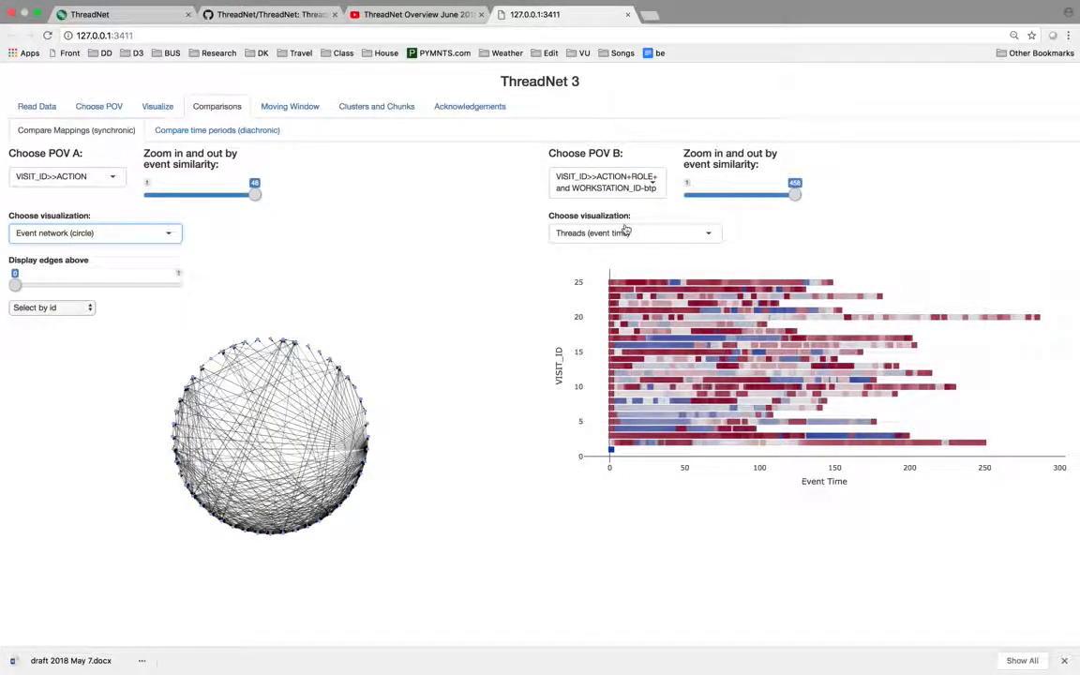
{"action": "left_click", "coordinate": [623, 232]}
{"action": "left_click", "coordinate": [621, 300]}
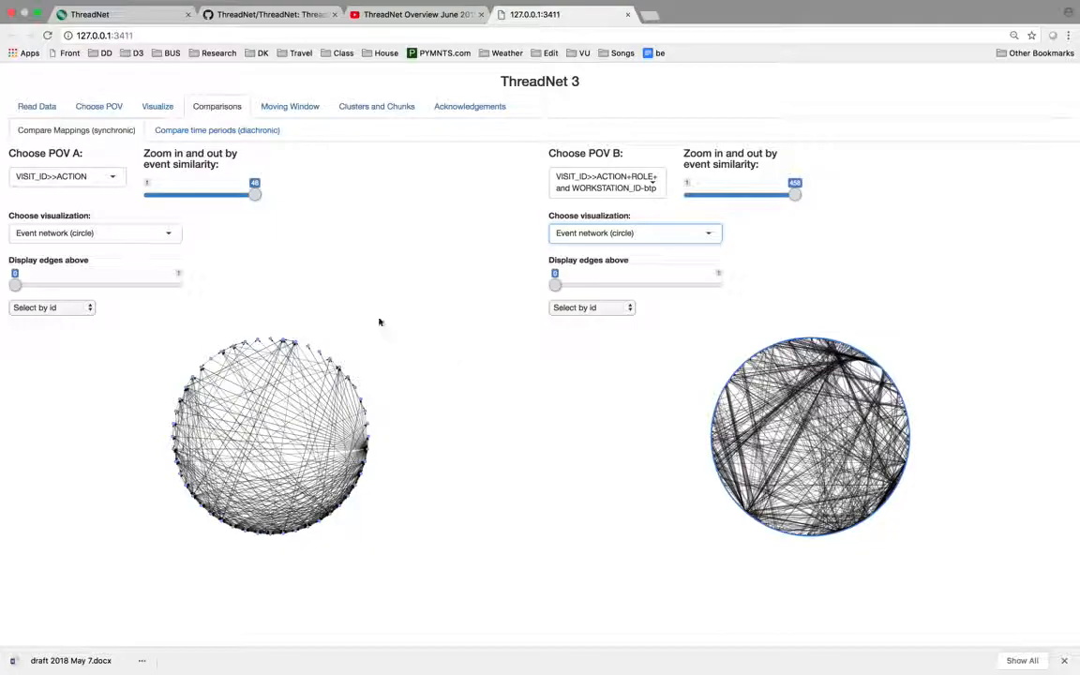
{"action": "left_click", "coordinate": [221, 356]}
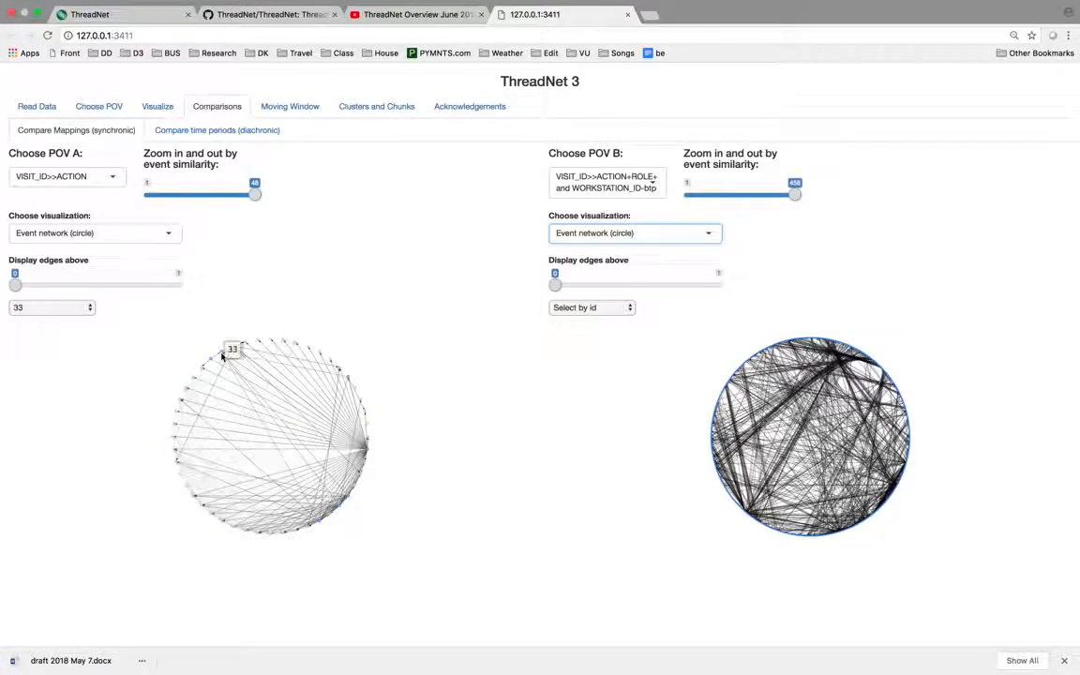
{"action": "left_click", "coordinate": [369, 375]}
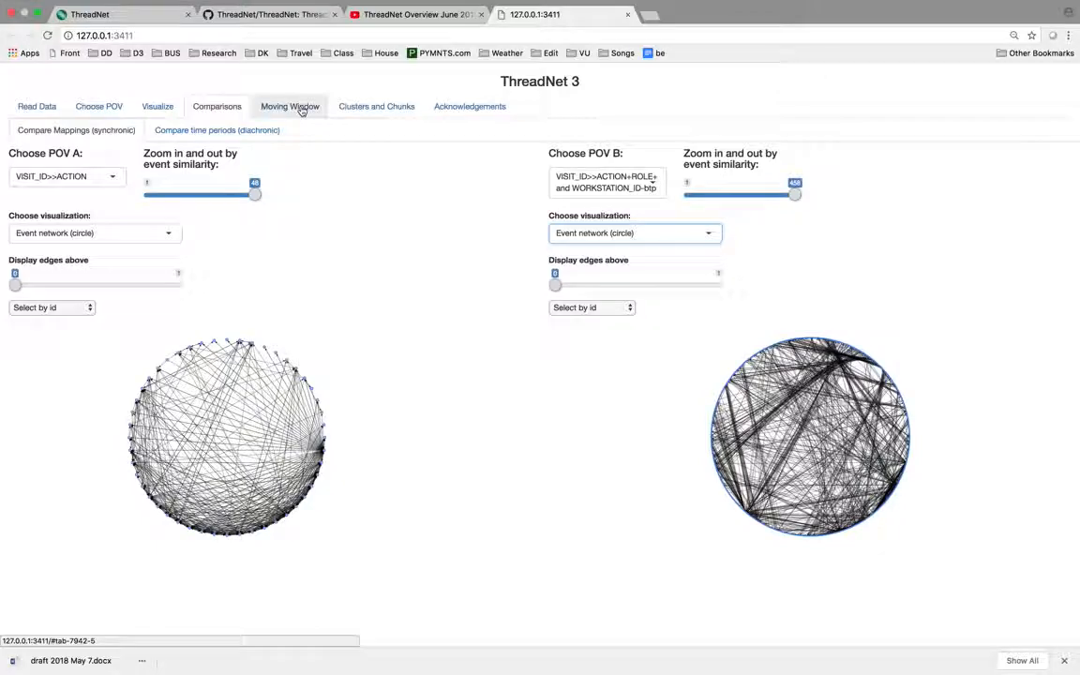
Step: Set up a diachronic time-period comparison by DXN1 for the Acne and Contact_dermatitis groups
{"action": "left_click", "coordinate": [249, 136]}
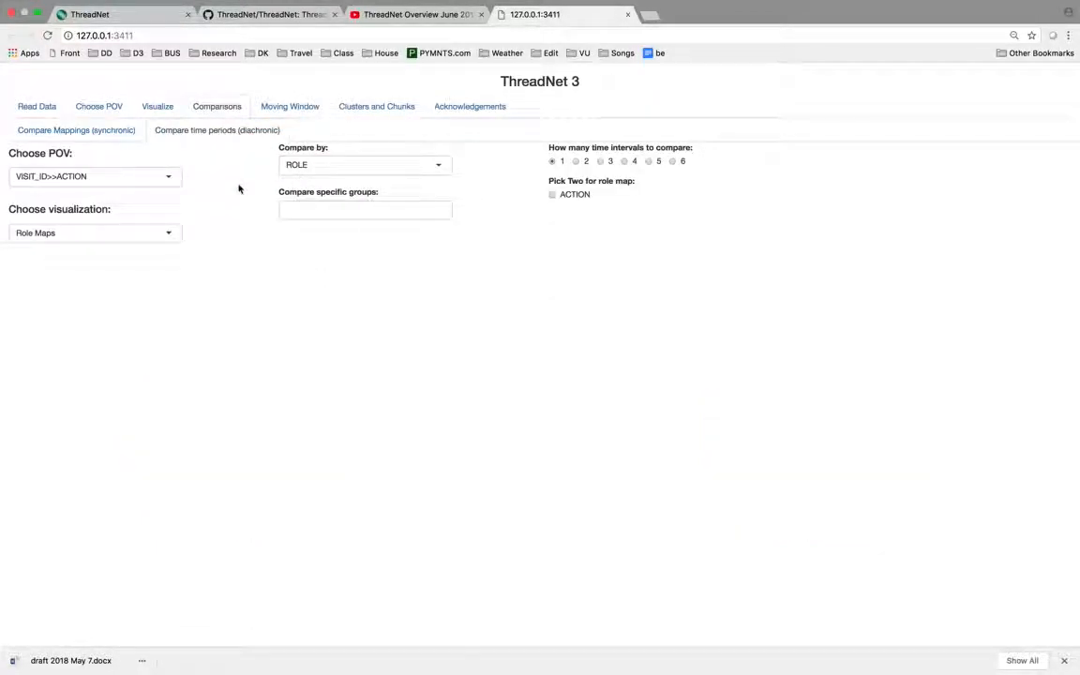
{"action": "left_click", "coordinate": [335, 167]}
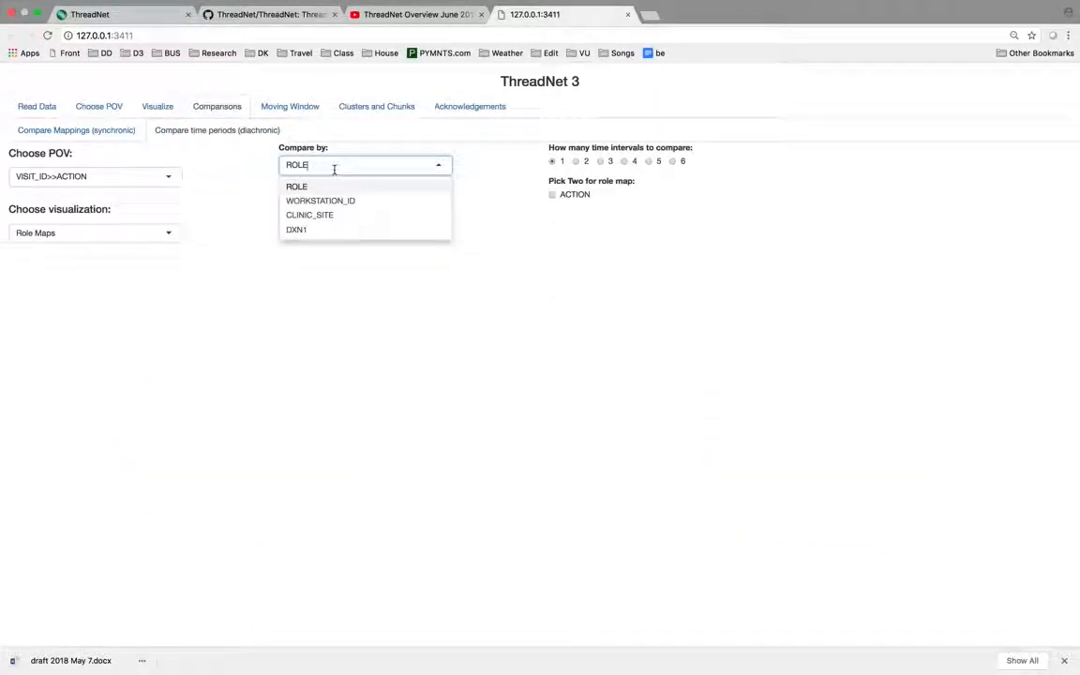
{"action": "left_click", "coordinate": [331, 231]}
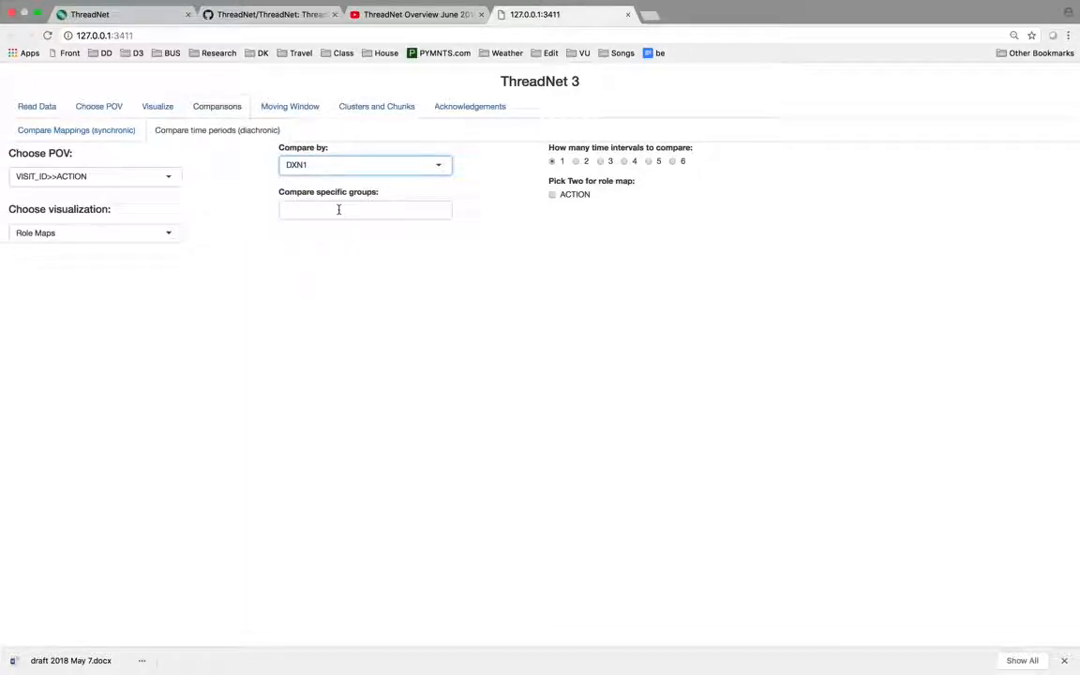
{"action": "left_click", "coordinate": [339, 209]}
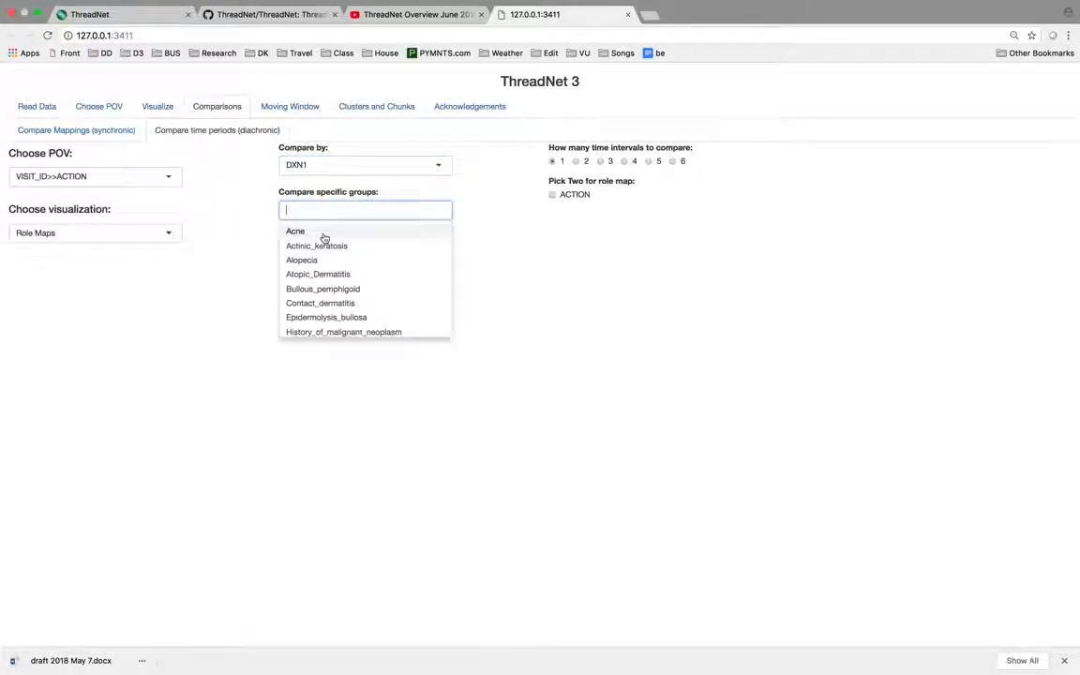
{"action": "left_click", "coordinate": [323, 233]}
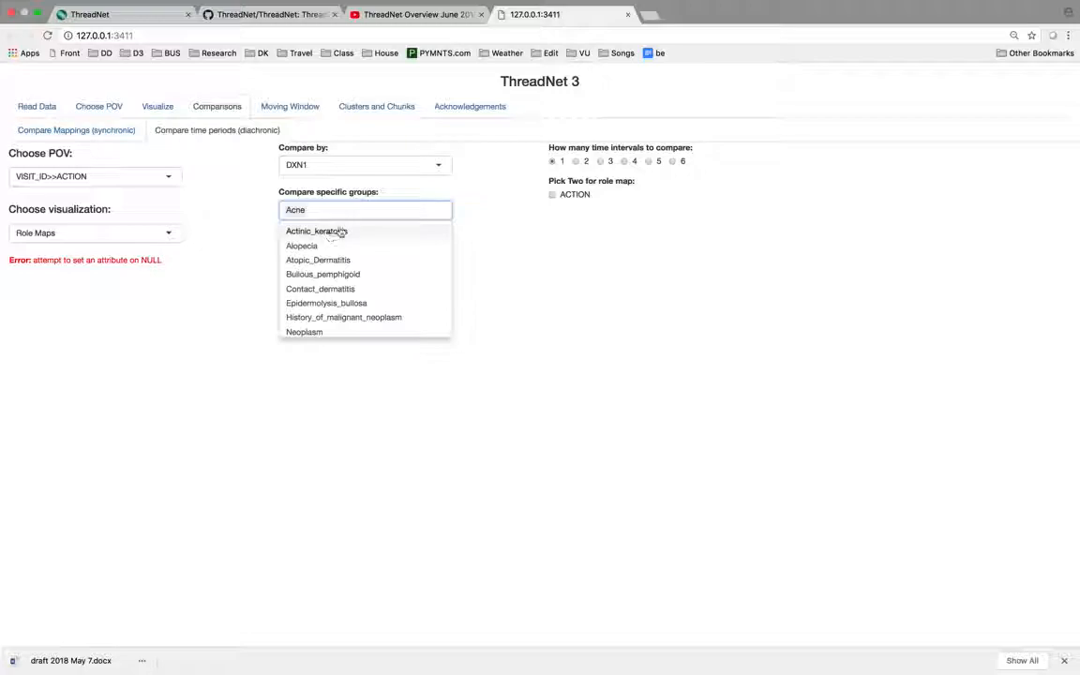
{"action": "left_click", "coordinate": [330, 289]}
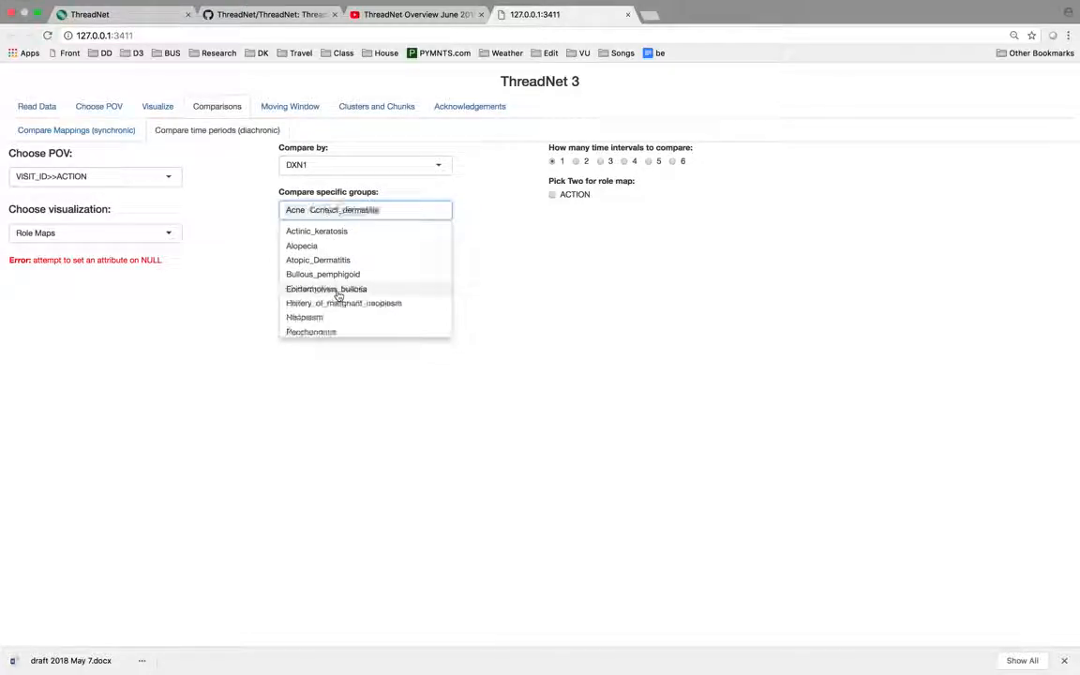
Step: Visualize the diachronic comparison as Ngrams and add the Atopic_Dermatitis group
{"action": "left_click", "coordinate": [147, 232]}
{"action": "left_click", "coordinate": [124, 297]}
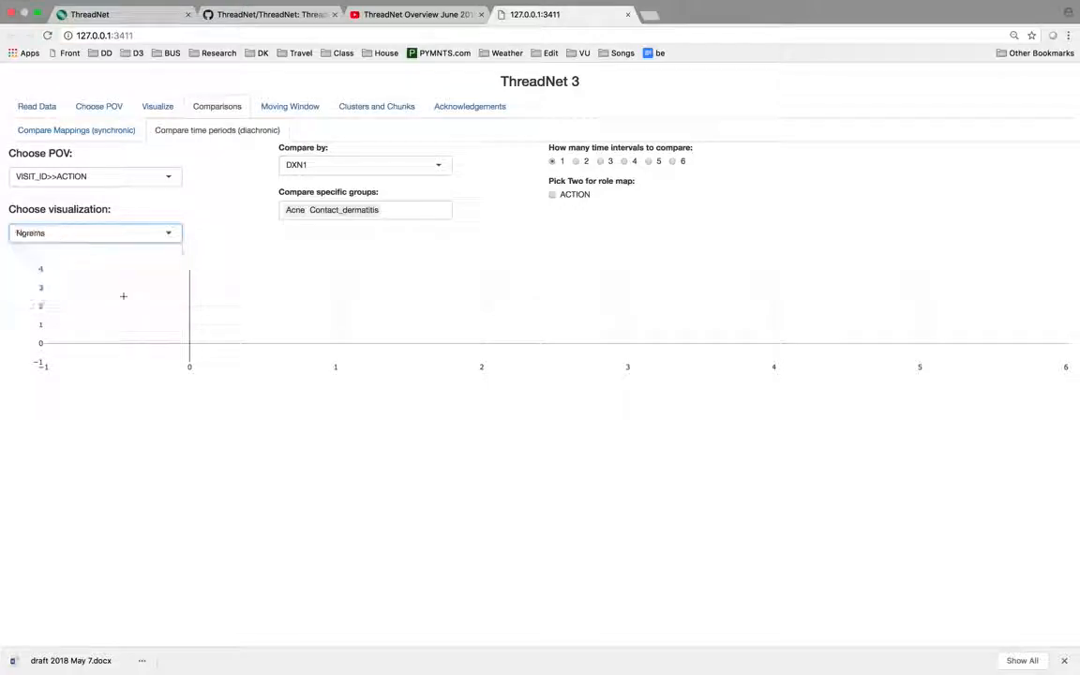
{"action": "left_click", "coordinate": [391, 207]}
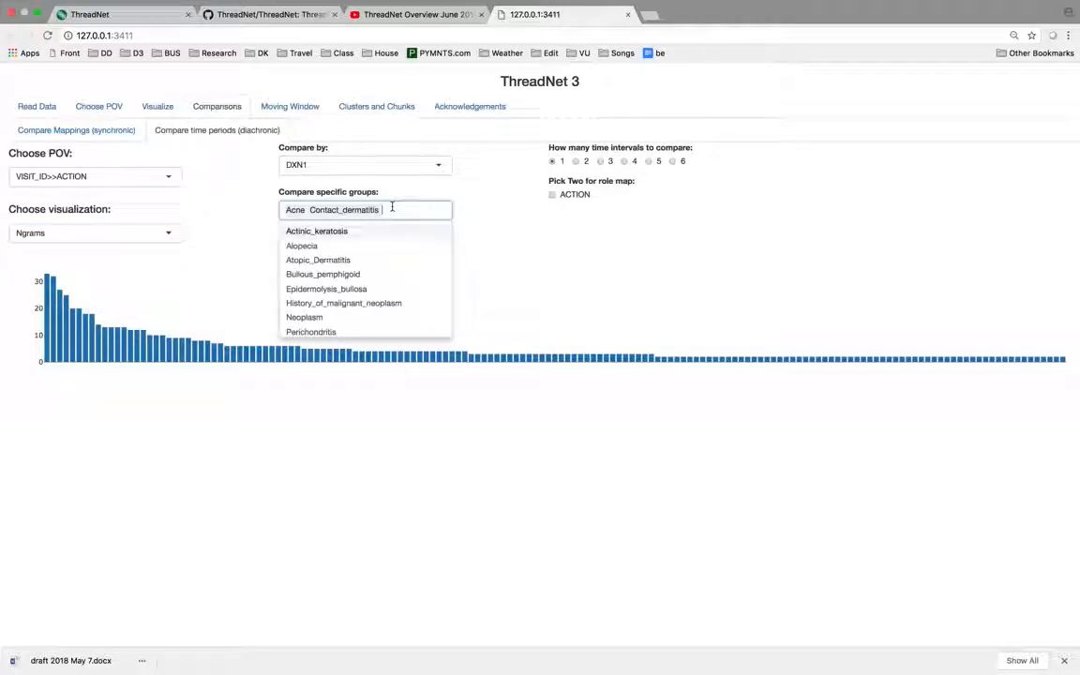
{"action": "left_click", "coordinate": [359, 262]}
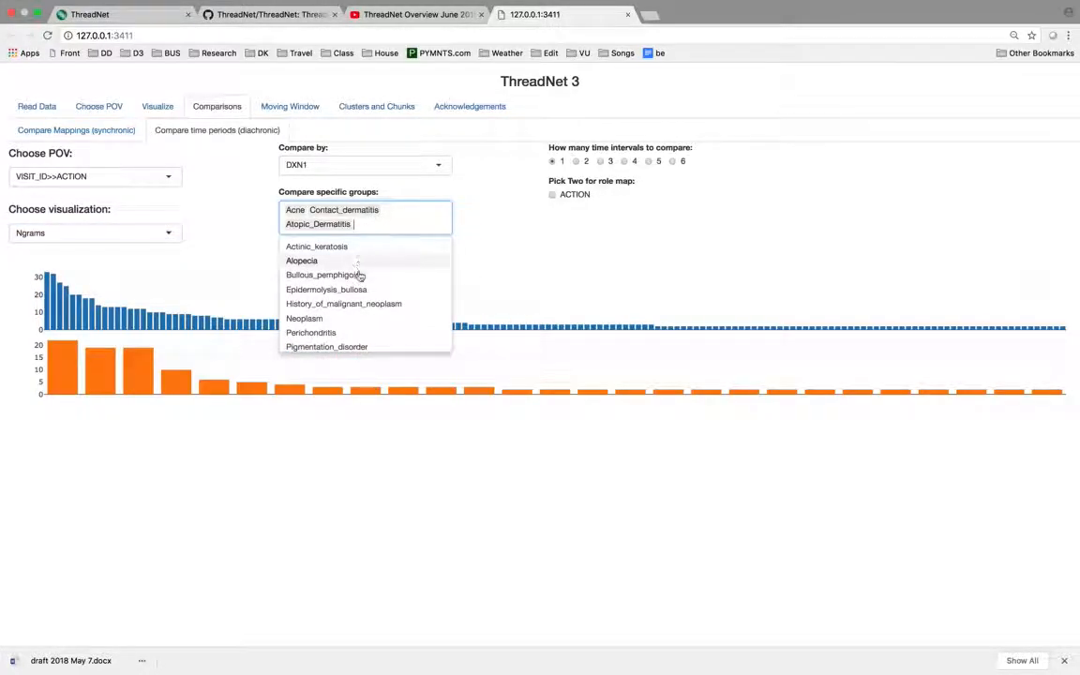
Step: Compare the diagnosis groups over two and then three time intervals, and visualize the three-interval comparison as Thread Trajectories
{"action": "left_click", "coordinate": [577, 162]}
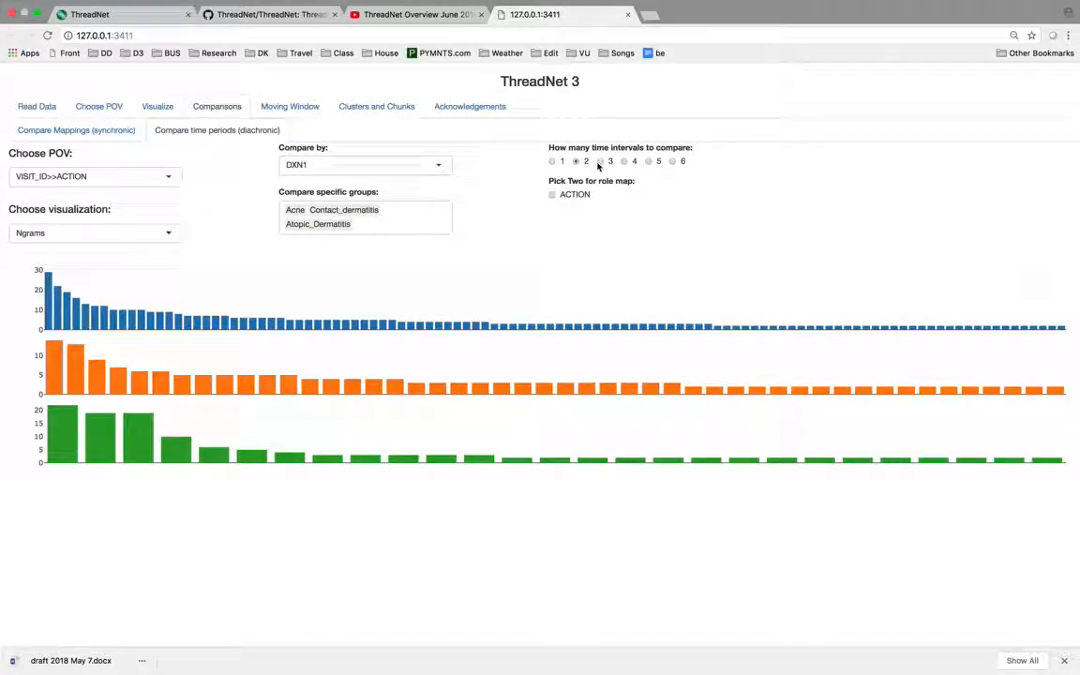
{"action": "left_click", "coordinate": [601, 162]}
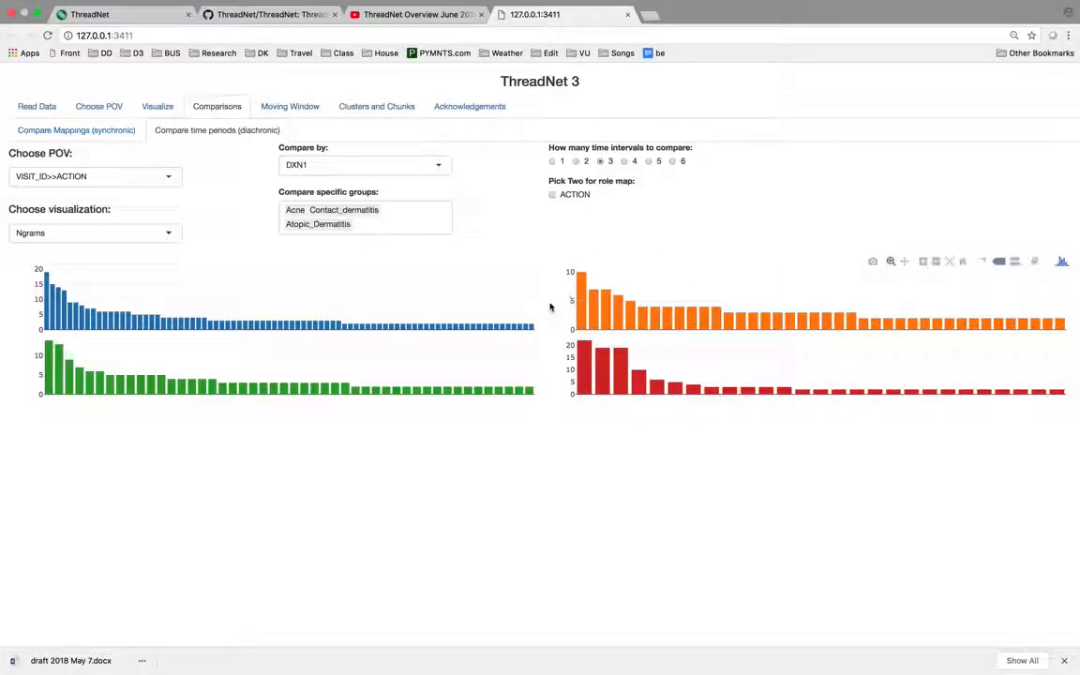
{"action": "left_click", "coordinate": [169, 235]}
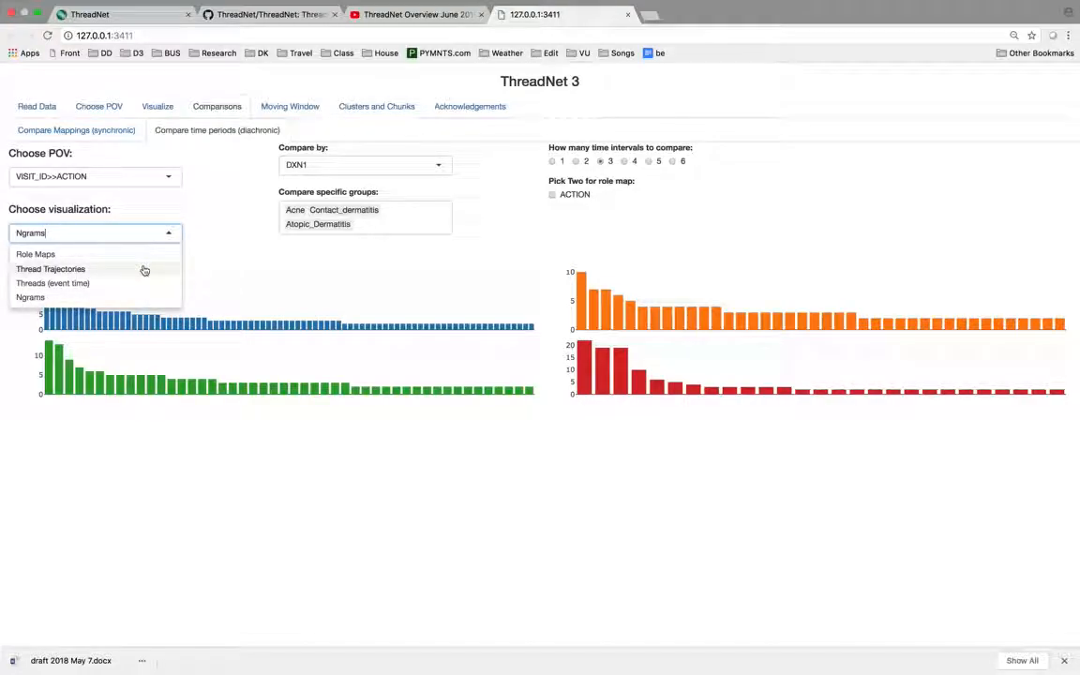
{"action": "left_click", "coordinate": [57, 269]}
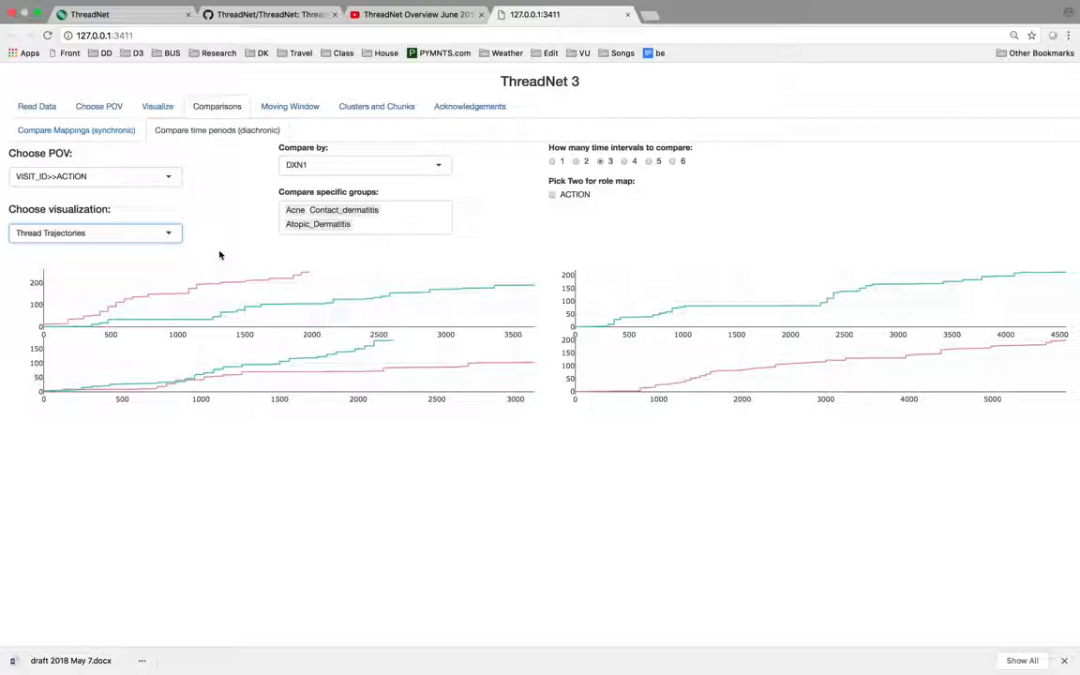
Step: Set up a moving window comparison for the VISIT_ID>>ACTION POV with a window size of 4, moving the window by 4
{"action": "left_click", "coordinate": [290, 114]}
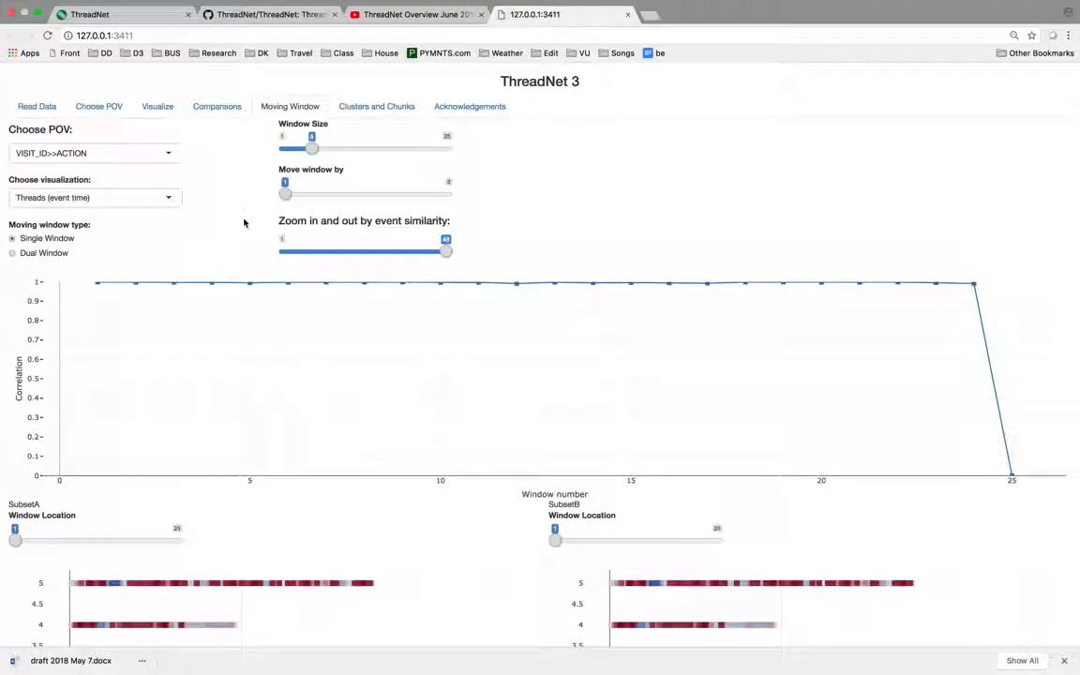
{"action": "scroll", "coordinate": [249, 378], "scroll_direction": "down", "scroll_amount": 3}
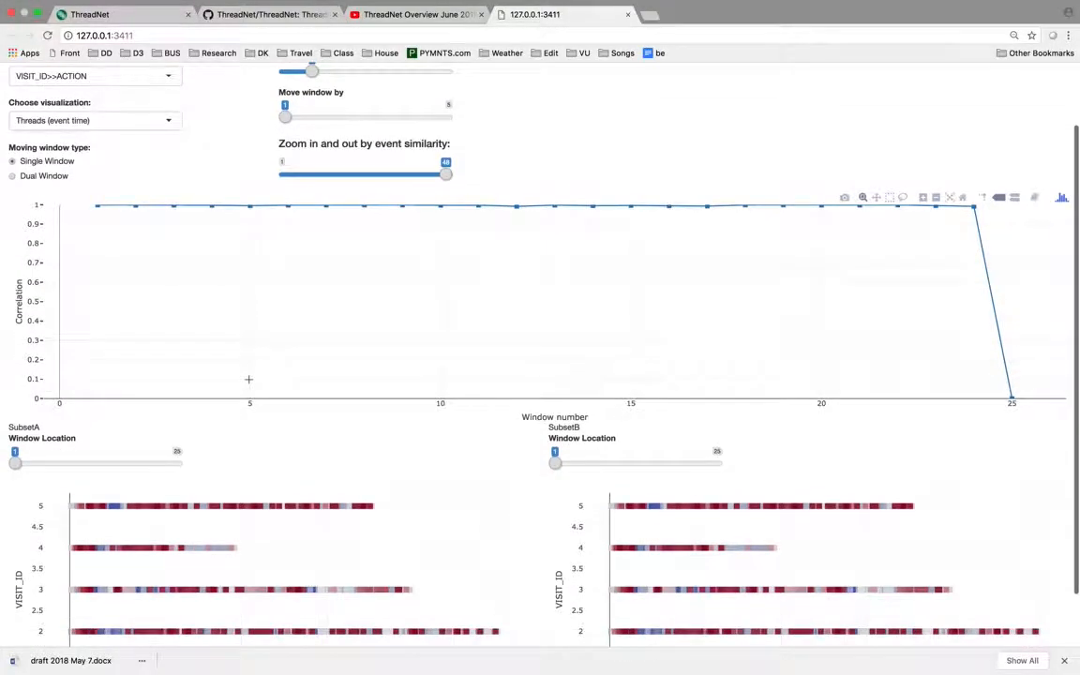
{"action": "scroll", "coordinate": [249, 379], "scroll_direction": "up", "scroll_amount": 2}
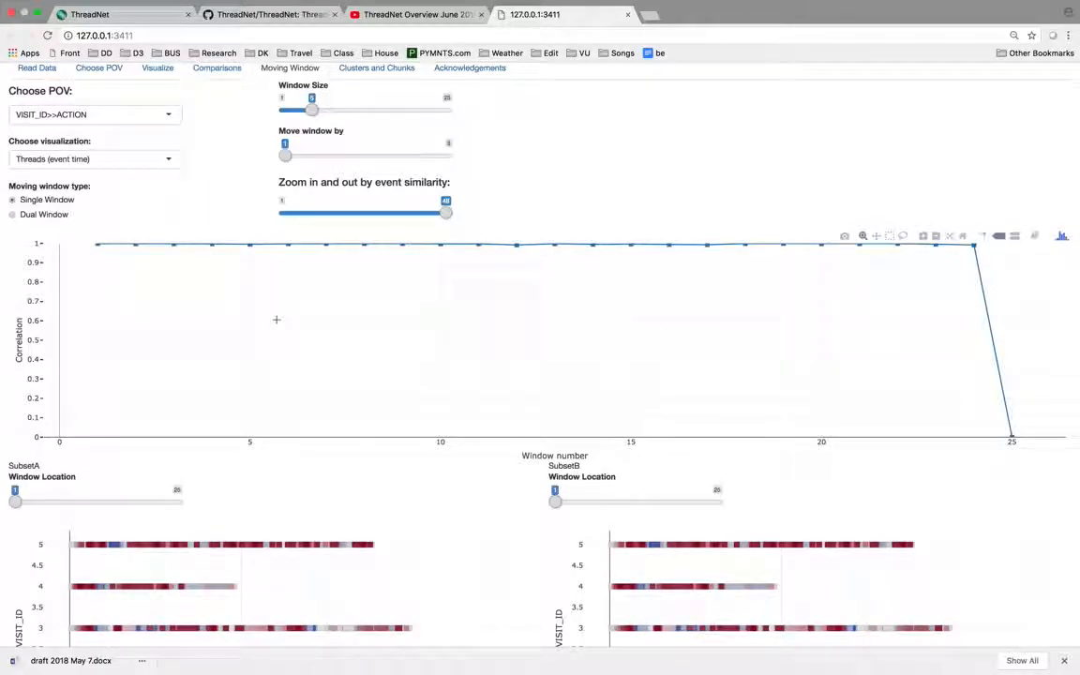
{"action": "left_click_drag", "start_coordinate": [313, 110], "coordinate": [306, 112]}
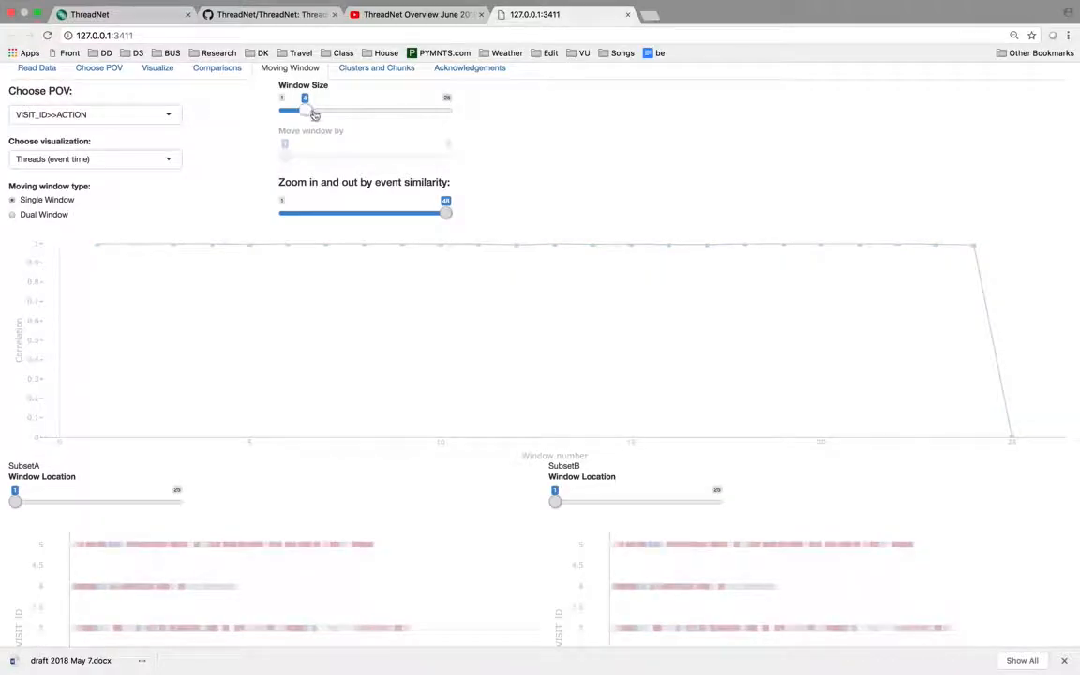
{"action": "left_click_drag", "start_coordinate": [286, 156], "coordinate": [445, 156]}
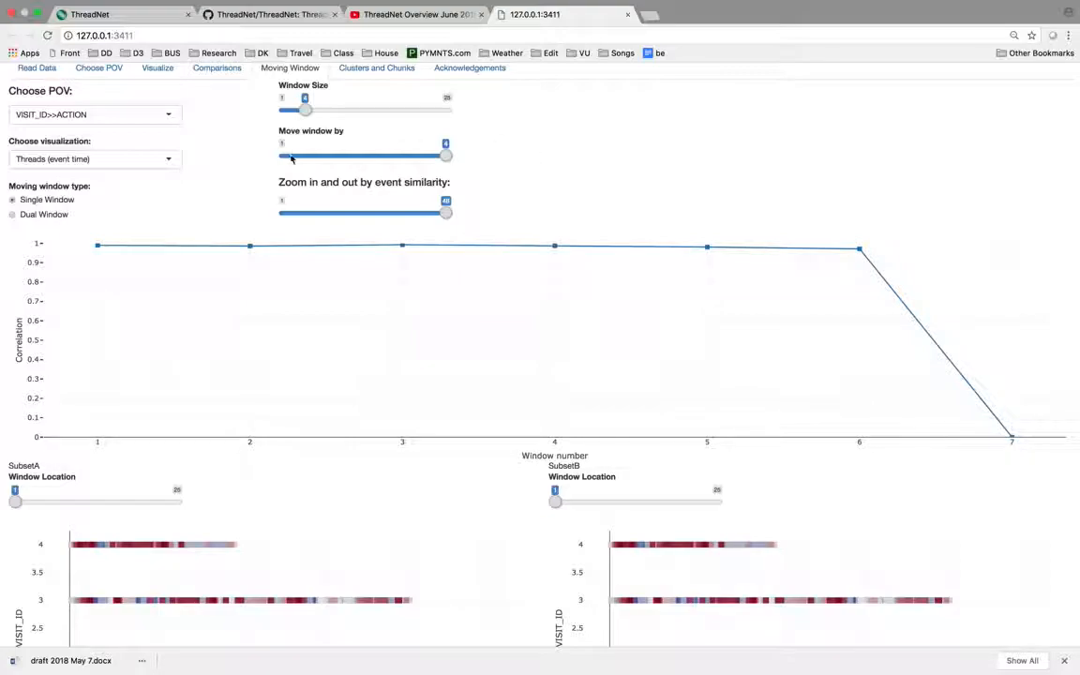
{"action": "scroll", "coordinate": [267, 301], "scroll_direction": "down", "scroll_amount": 2}
{"action": "scroll", "coordinate": [248, 393], "scroll_direction": "up", "scroll_amount": 3}
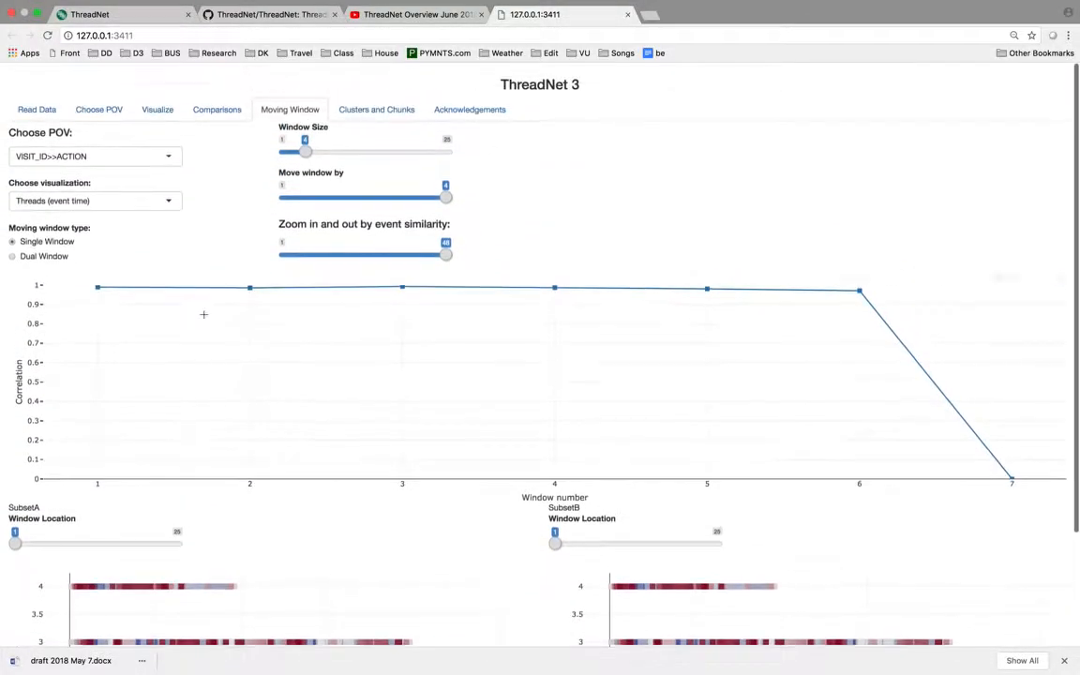
Step: Visualize the moving windows as Event network (force) and set the SubsetB window location to 8
{"action": "left_click", "coordinate": [168, 198]}
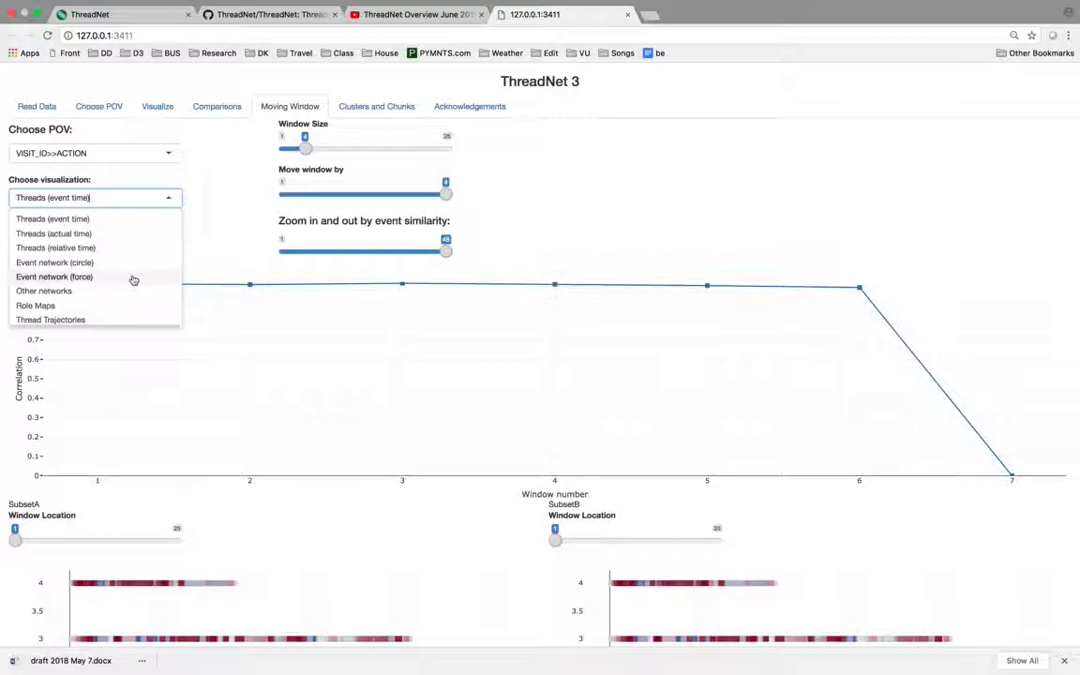
{"action": "left_click", "coordinate": [134, 279]}
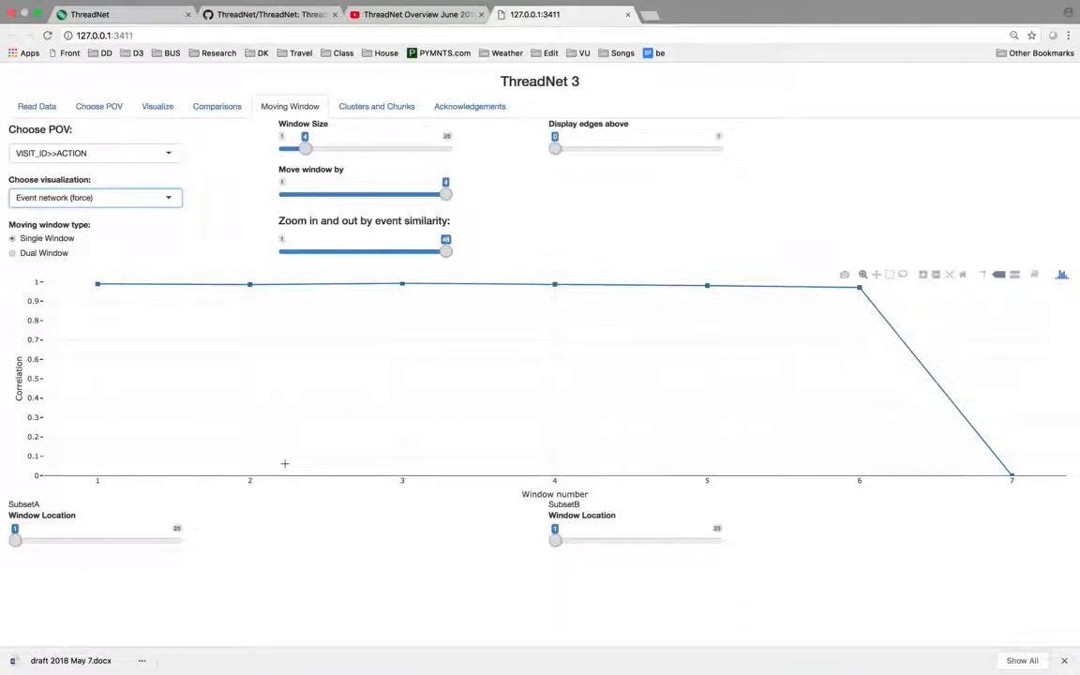
{"action": "scroll", "coordinate": [284, 464], "scroll_direction": "down", "scroll_amount": 4}
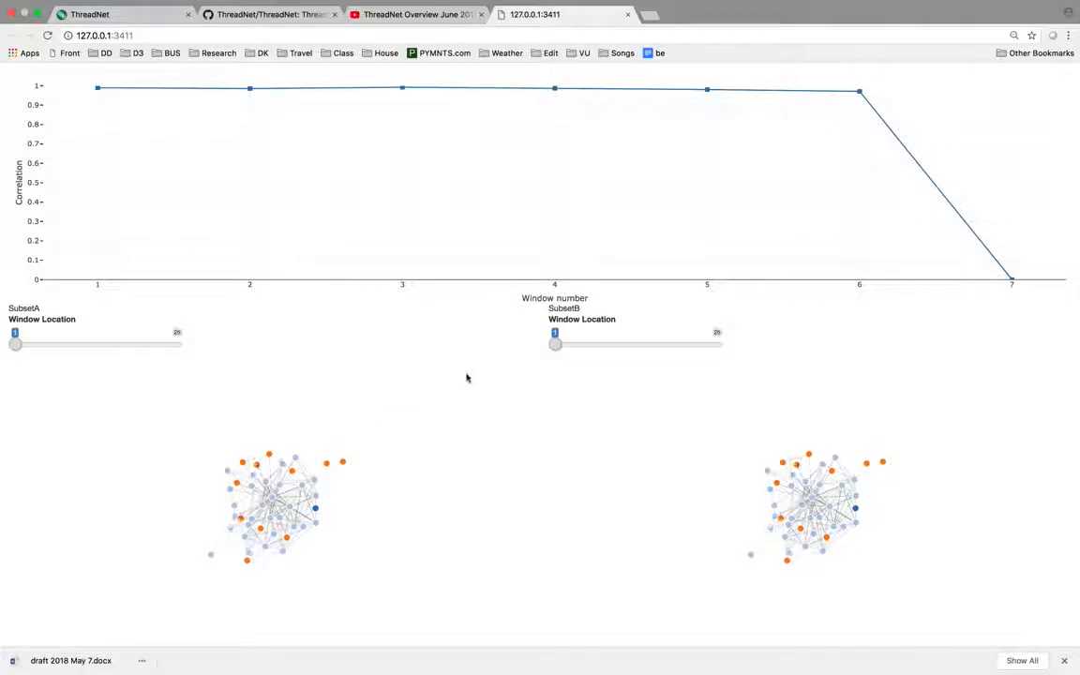
{"action": "left_click_drag", "start_coordinate": [557, 345], "coordinate": [603, 348]}
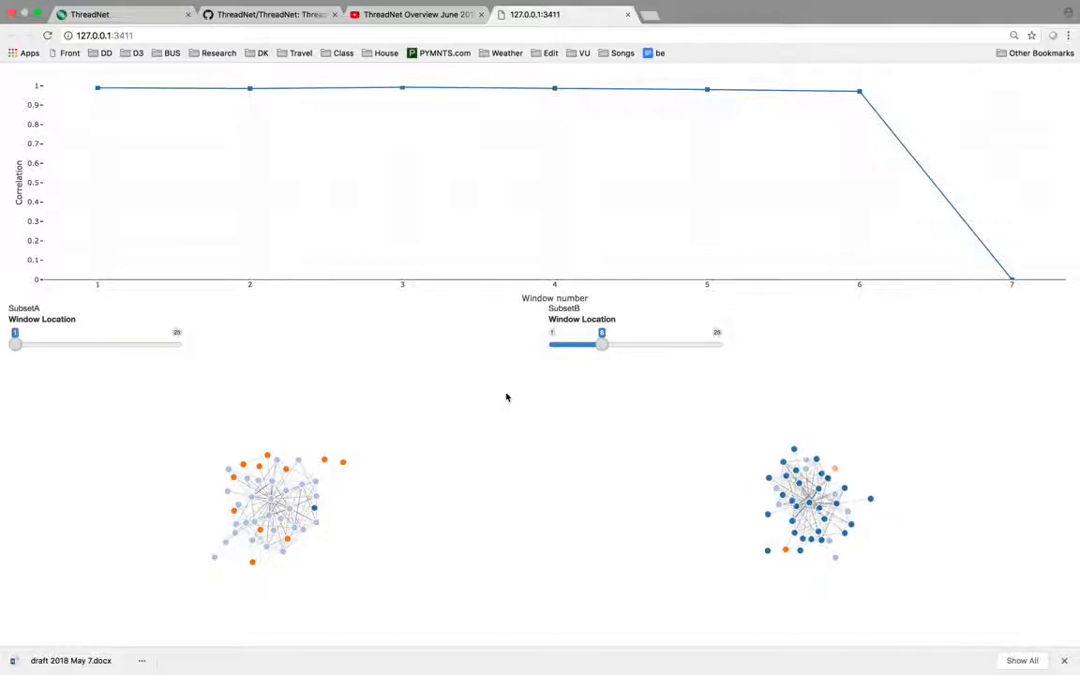
{"action": "scroll", "coordinate": [494, 296], "scroll_direction": "up", "scroll_amount": 5}
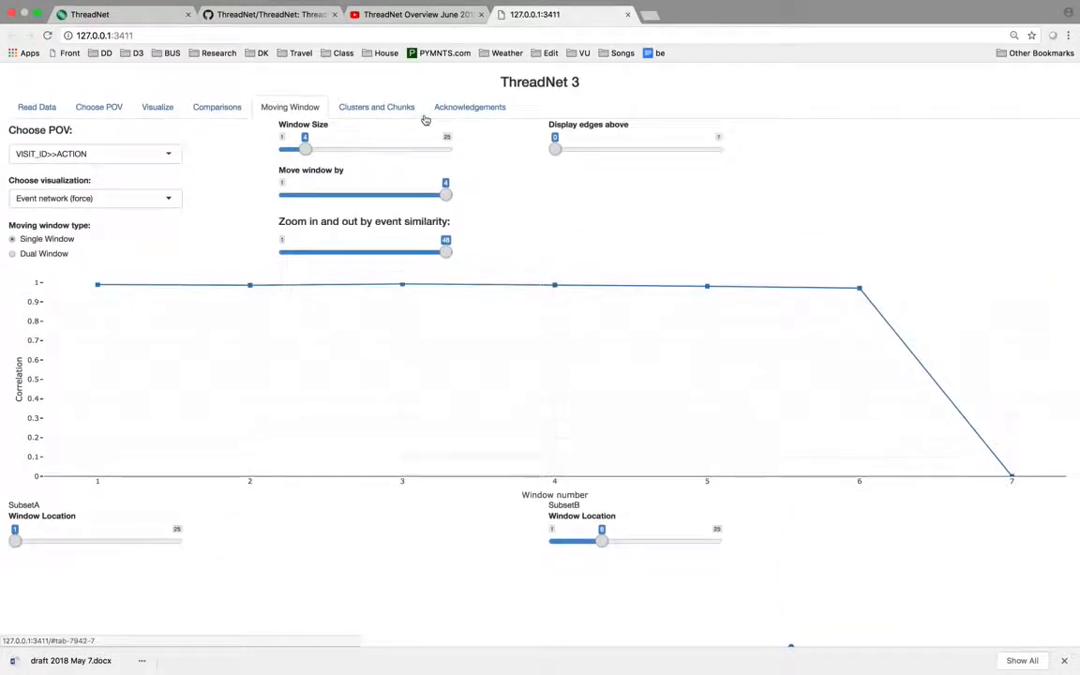
Step: Cluster the VISIT_ID>>ACTION events for zooming by Network Proximity, saving the POV as net, and inspect the resulting cluster tree
{"action": "left_click", "coordinate": [376, 110]}
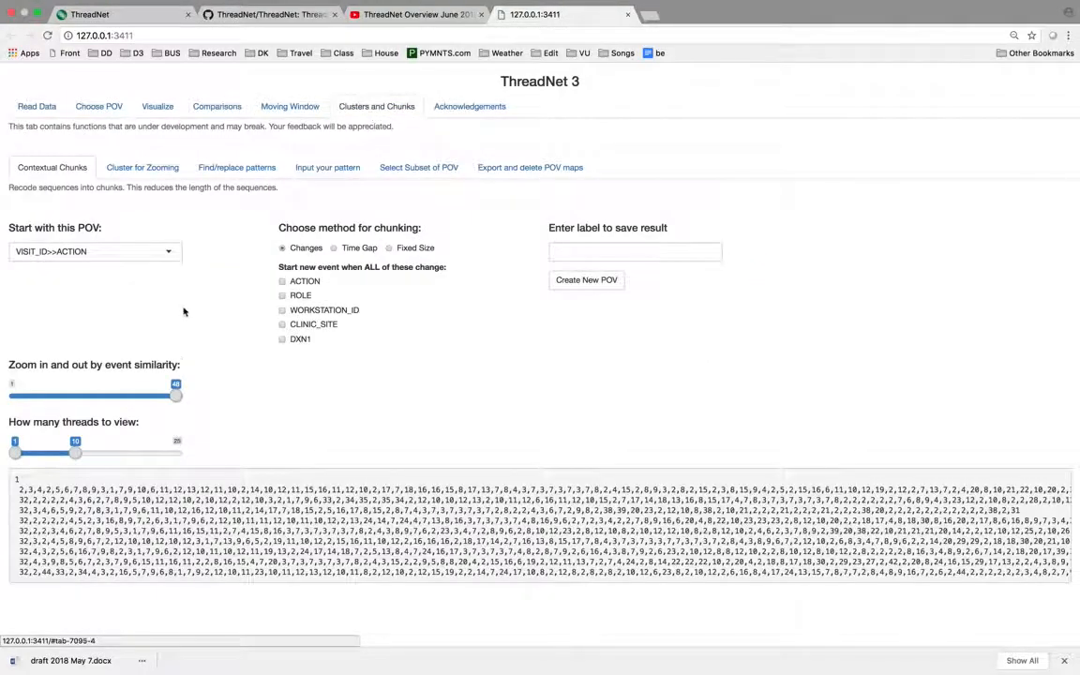
{"action": "right_click", "coordinate": [235, 271]}
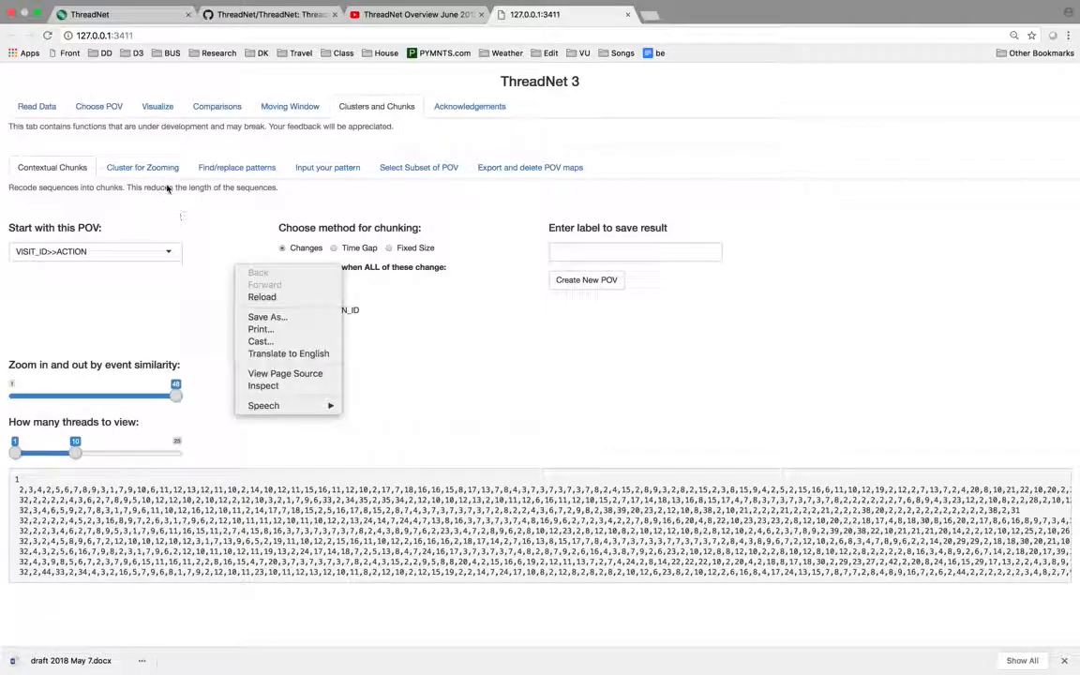
{"action": "left_click", "coordinate": [169, 175]}
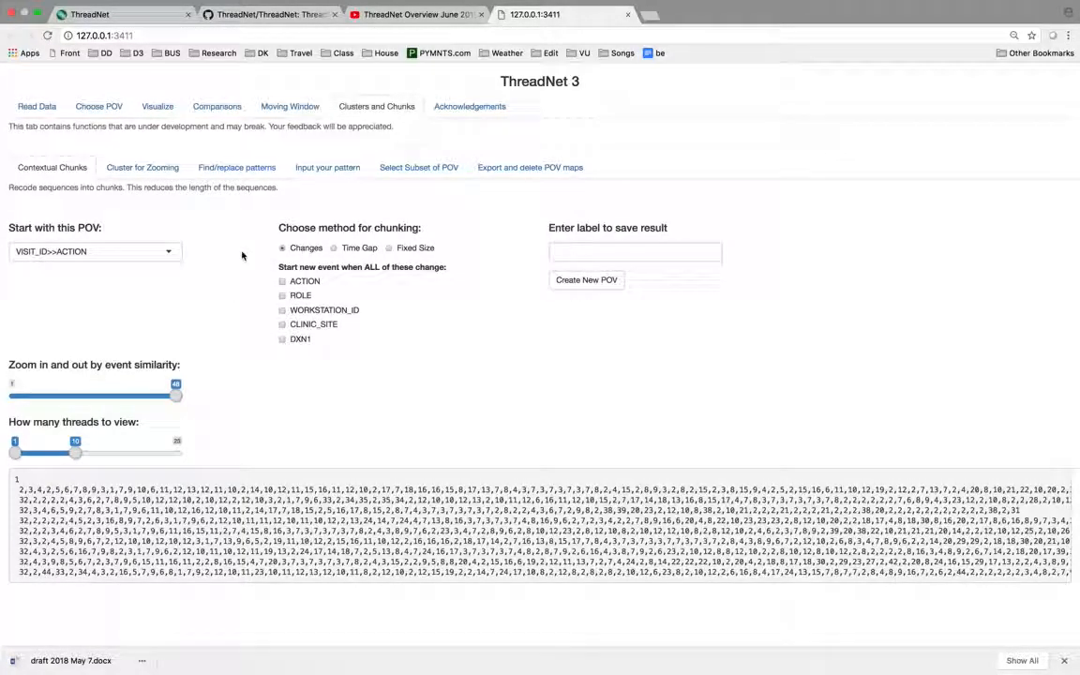
{"action": "left_click", "coordinate": [169, 175]}
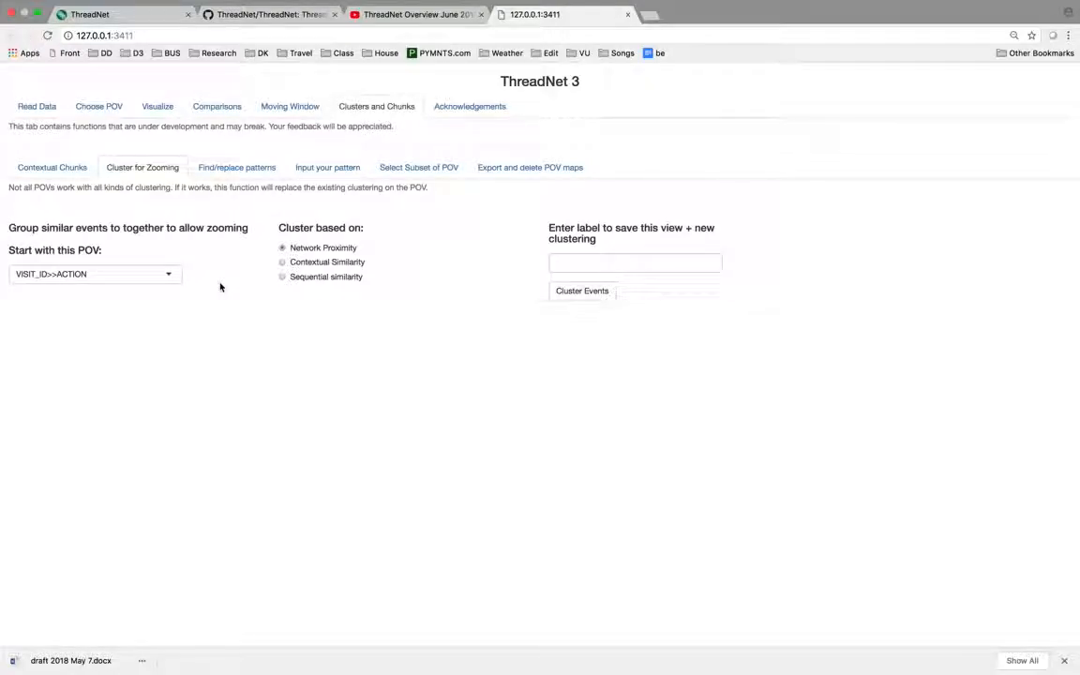
{"action": "left_click", "coordinate": [581, 256]}
{"action": "type", "text": "net"}
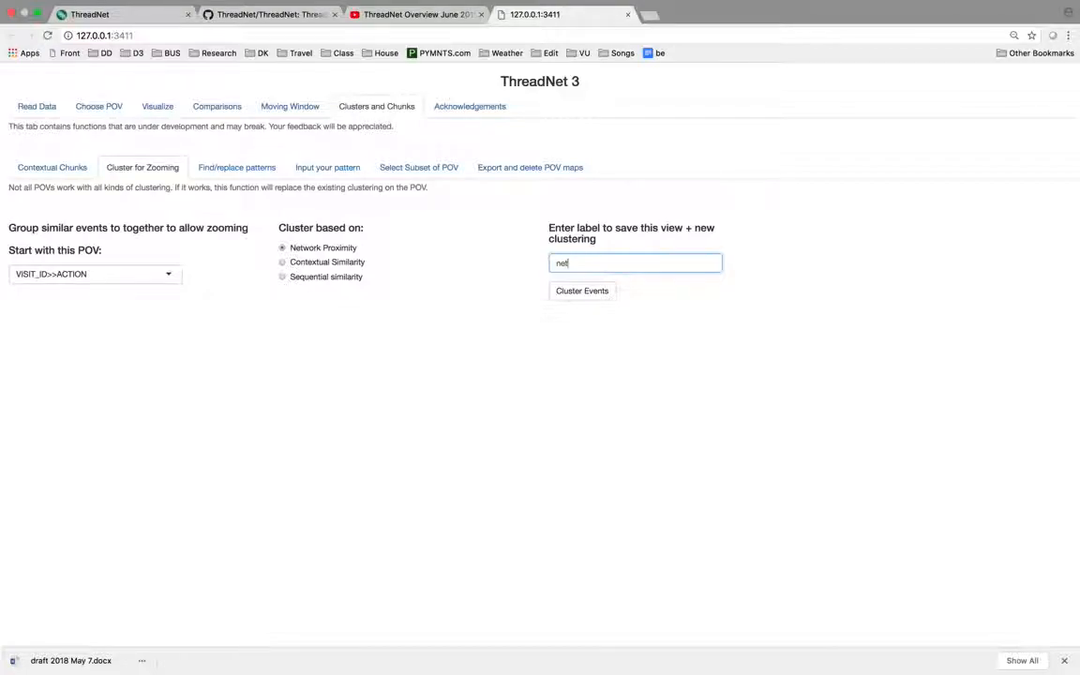
{"action": "left_click", "coordinate": [593, 293]}
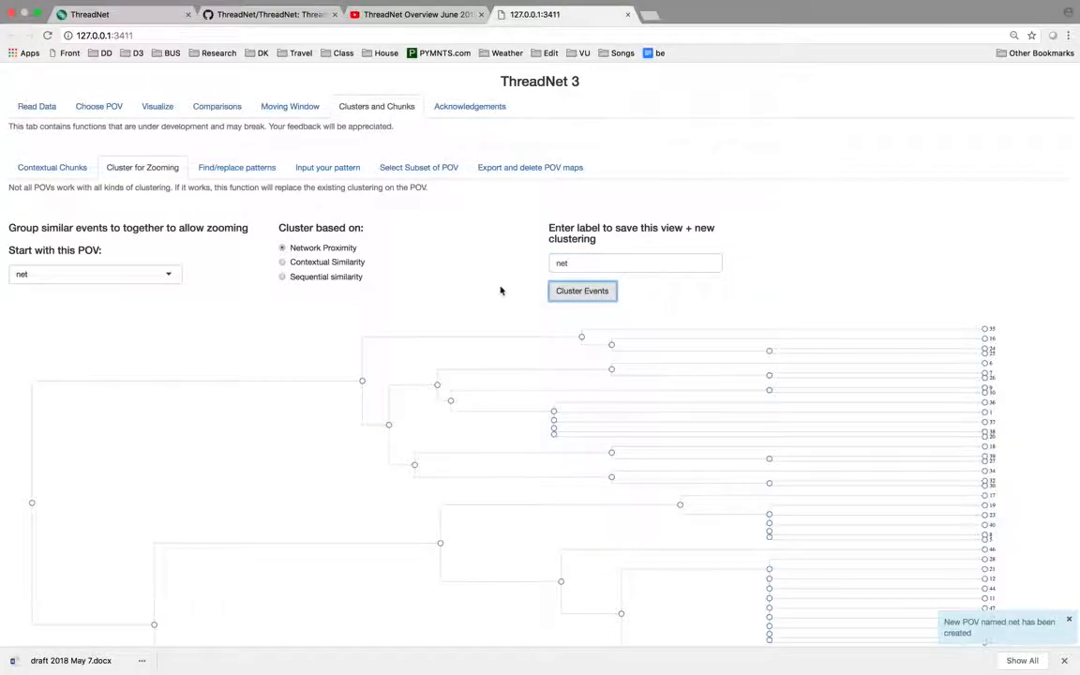
{"action": "scroll", "coordinate": [325, 477], "scroll_direction": "down", "scroll_amount": 3}
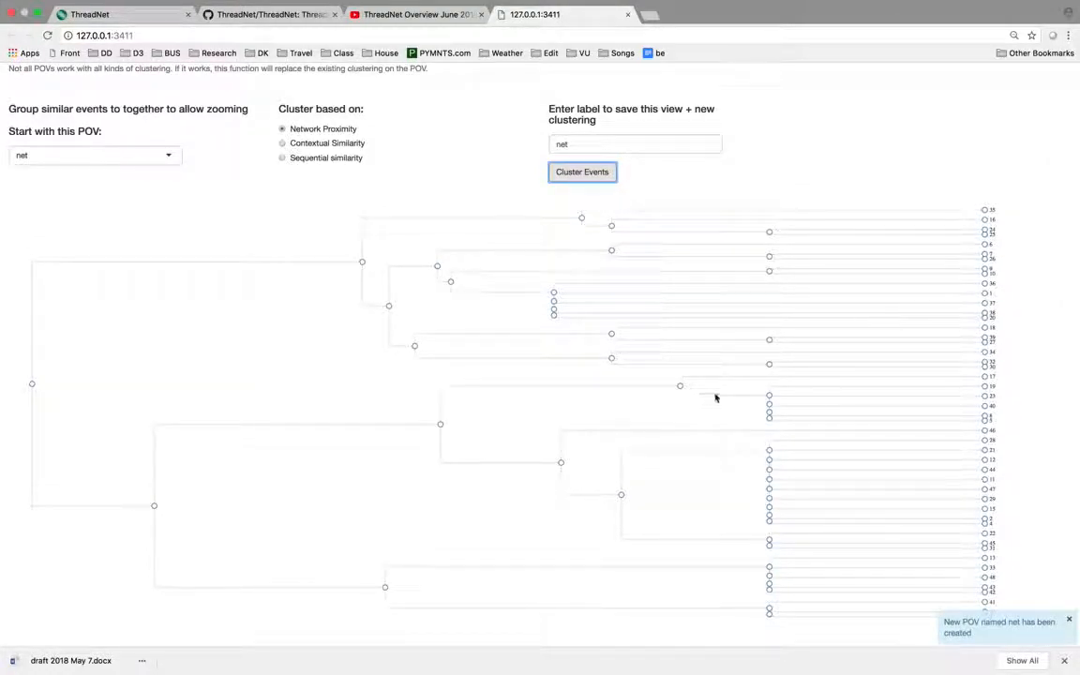
{"action": "scroll", "coordinate": [267, 333], "scroll_direction": "up", "scroll_amount": 3}
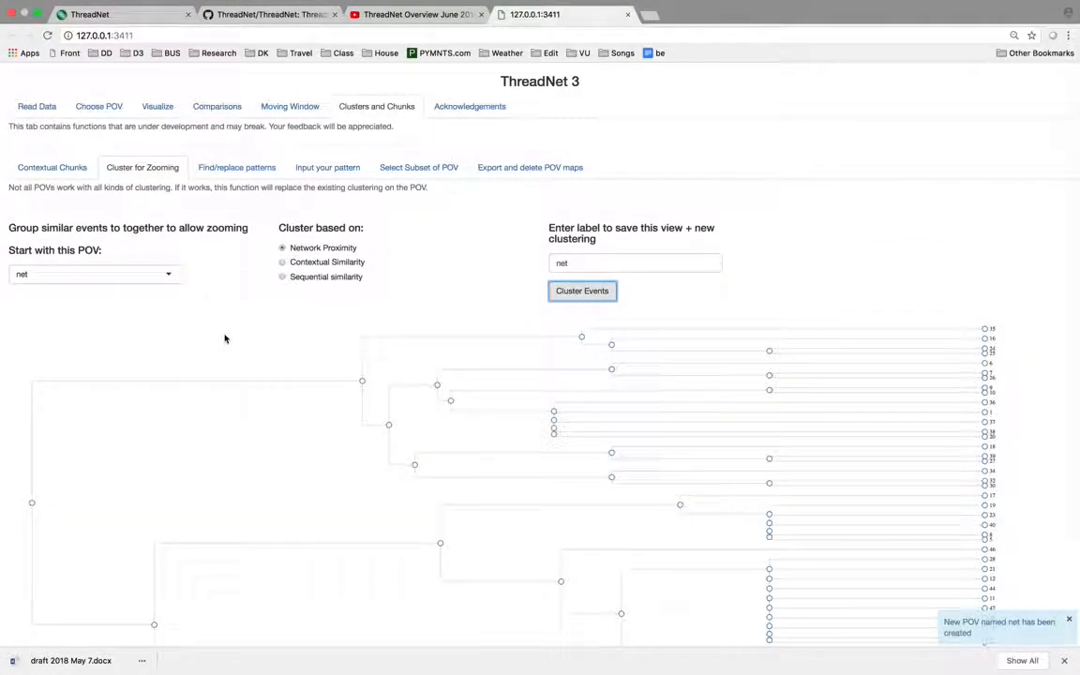
Step: Replace the first six frequent n-gram patterns of VISIT_ID>>ACTION, dropping irregular events, and create the new mapping as test
{"action": "left_click", "coordinate": [246, 170]}
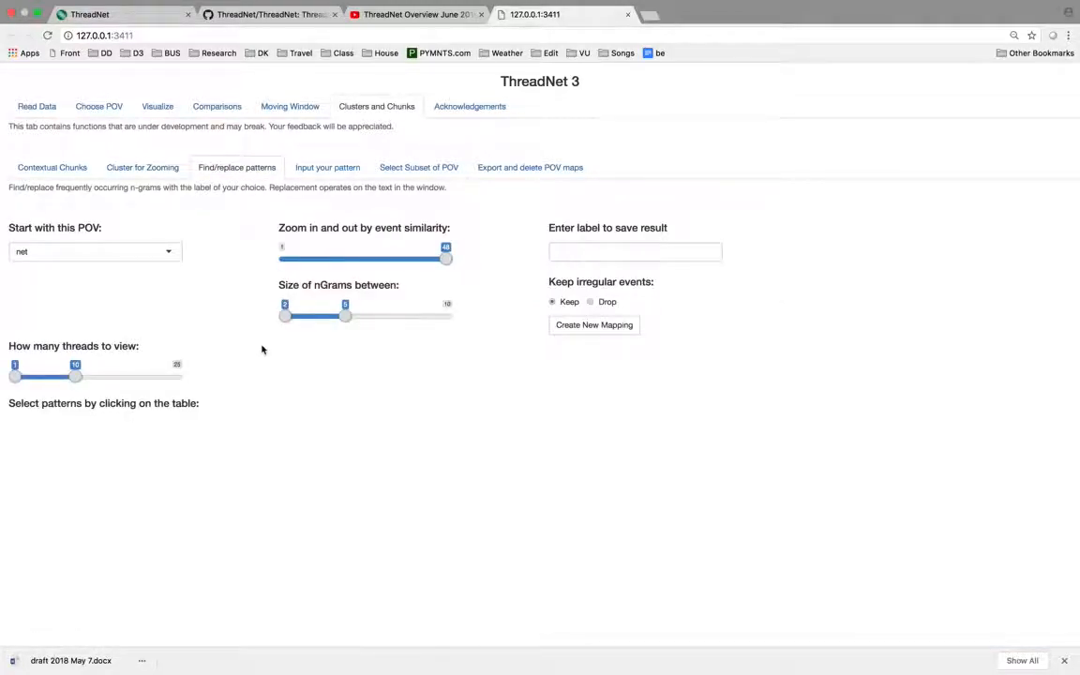
{"action": "left_click", "coordinate": [165, 250]}
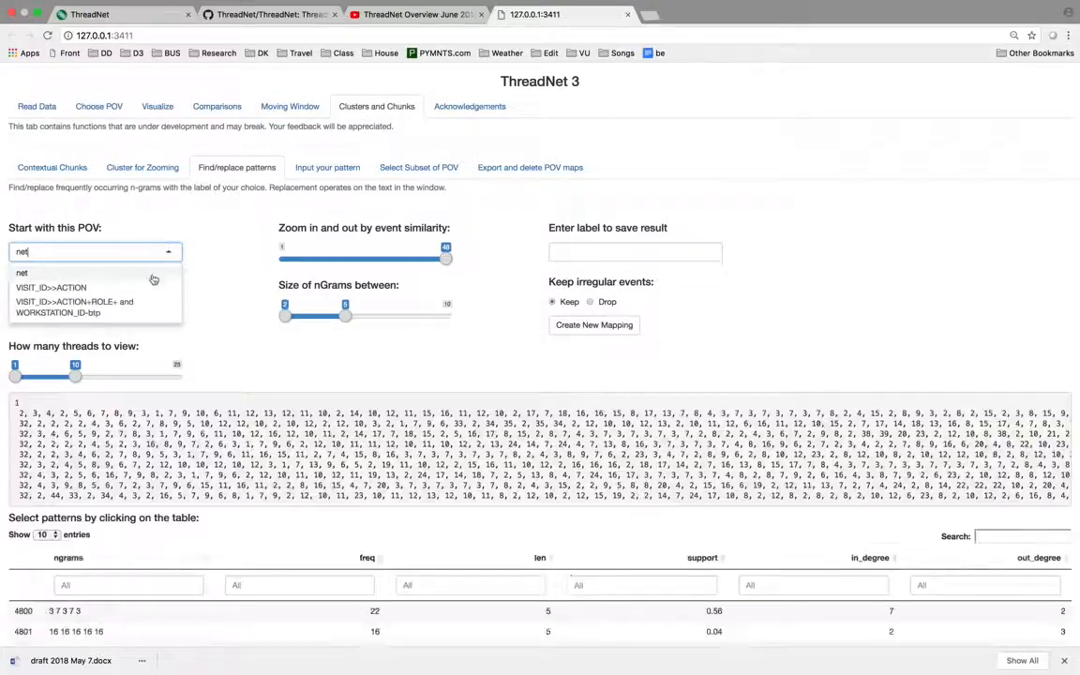
{"action": "left_click", "coordinate": [150, 288]}
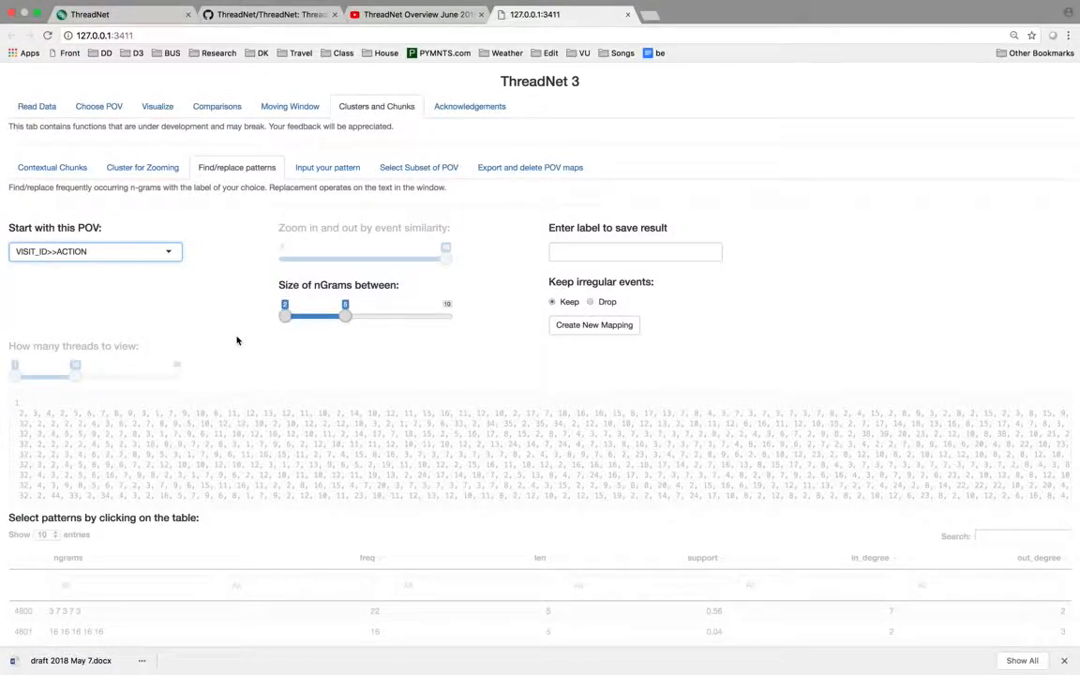
{"action": "scroll", "coordinate": [237, 340], "scroll_direction": "down", "scroll_amount": 3}
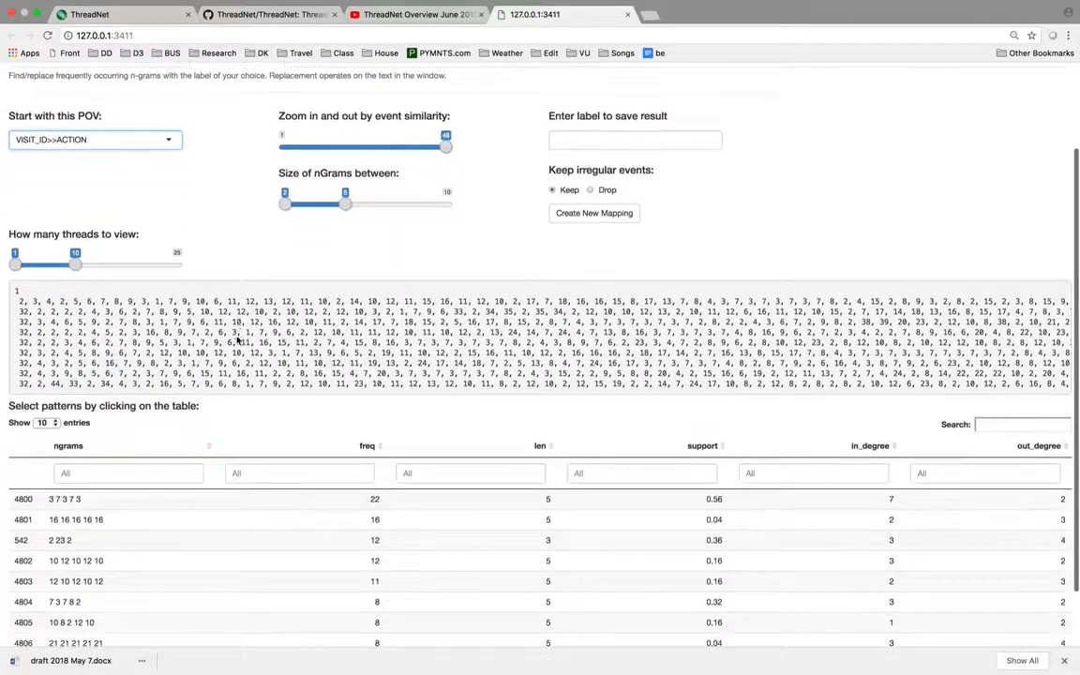
{"action": "left_click", "coordinate": [130, 503]}
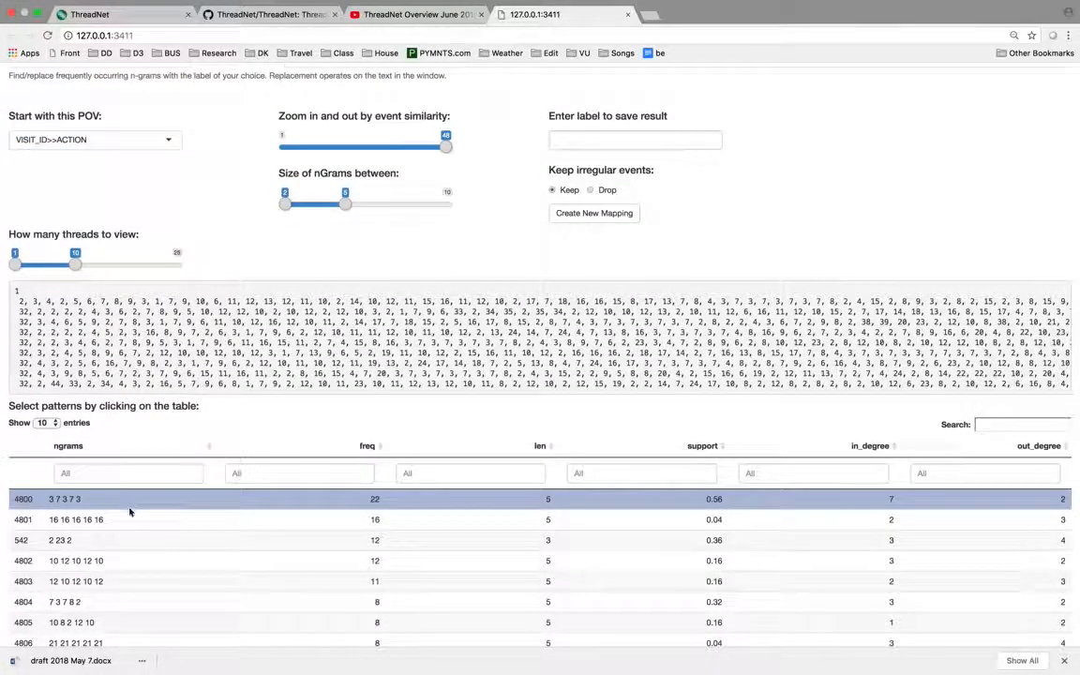
{"action": "left_click", "coordinate": [134, 603], "text": "shift"}
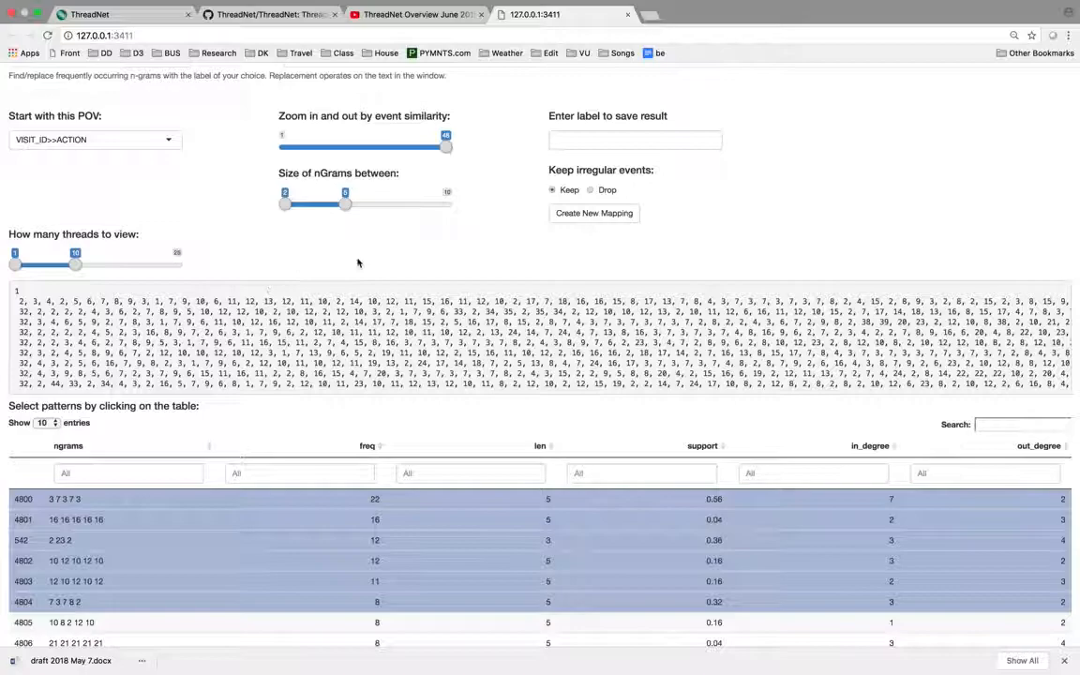
{"action": "left_click", "coordinate": [587, 141]}
{"action": "type", "text": "test"}
{"action": "left_click", "coordinate": [590, 190]}
{"action": "left_click", "coordinate": [610, 213]}
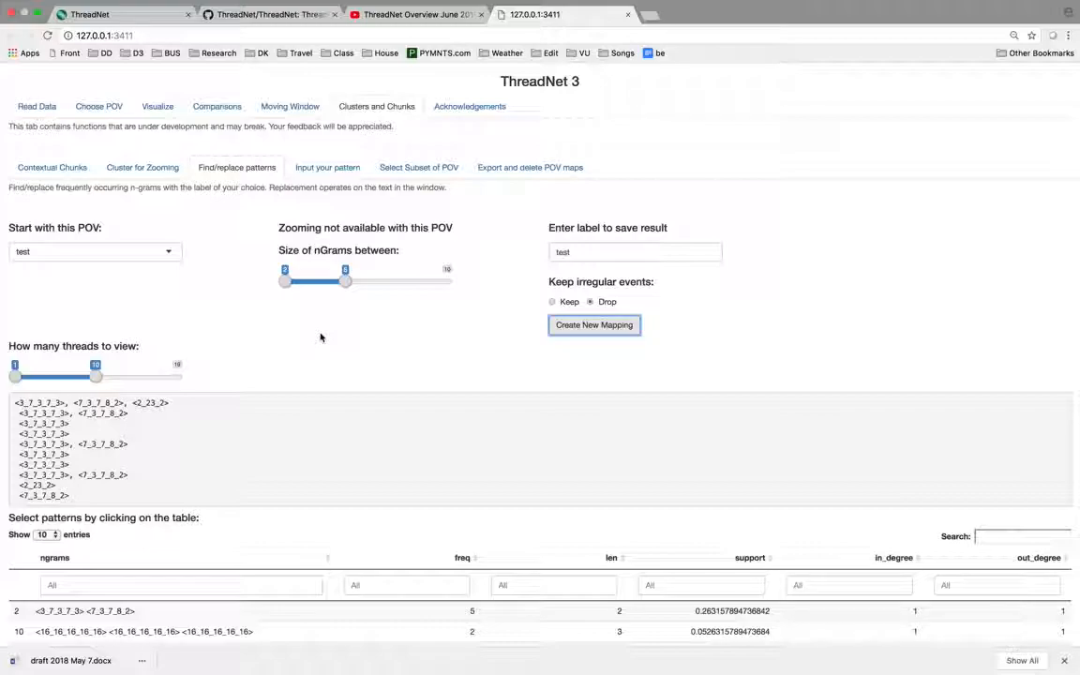
Step: Review the options for exporting and deleting POV maps and the ThreadNet acknowledgements
{"action": "left_click", "coordinate": [508, 169]}
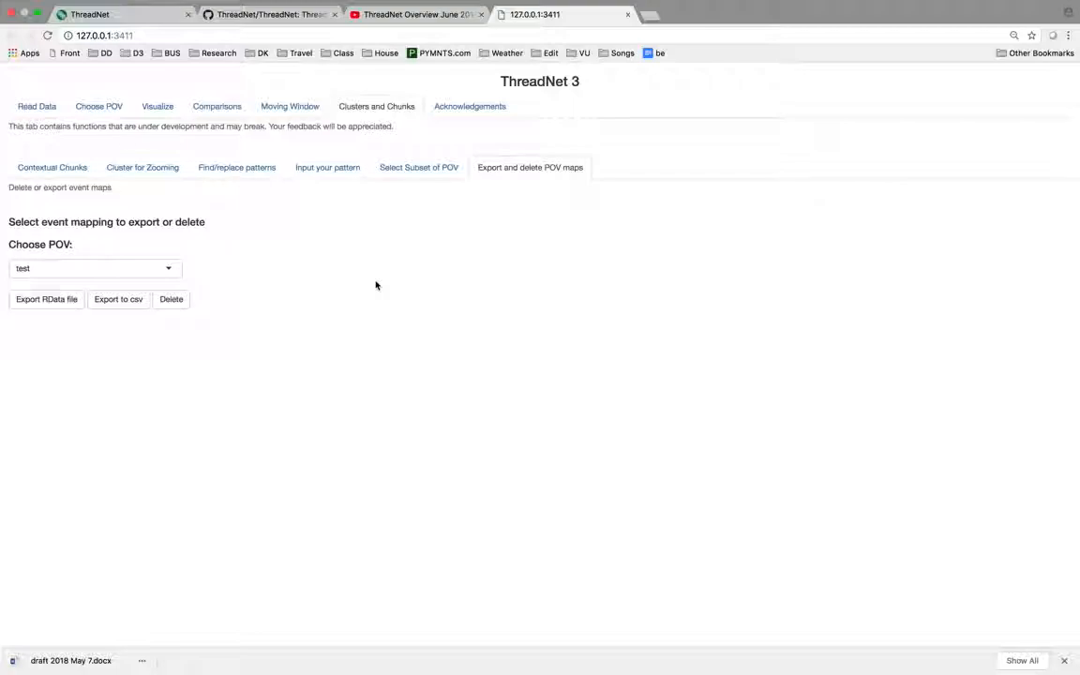
{"action": "left_click", "coordinate": [466, 109]}
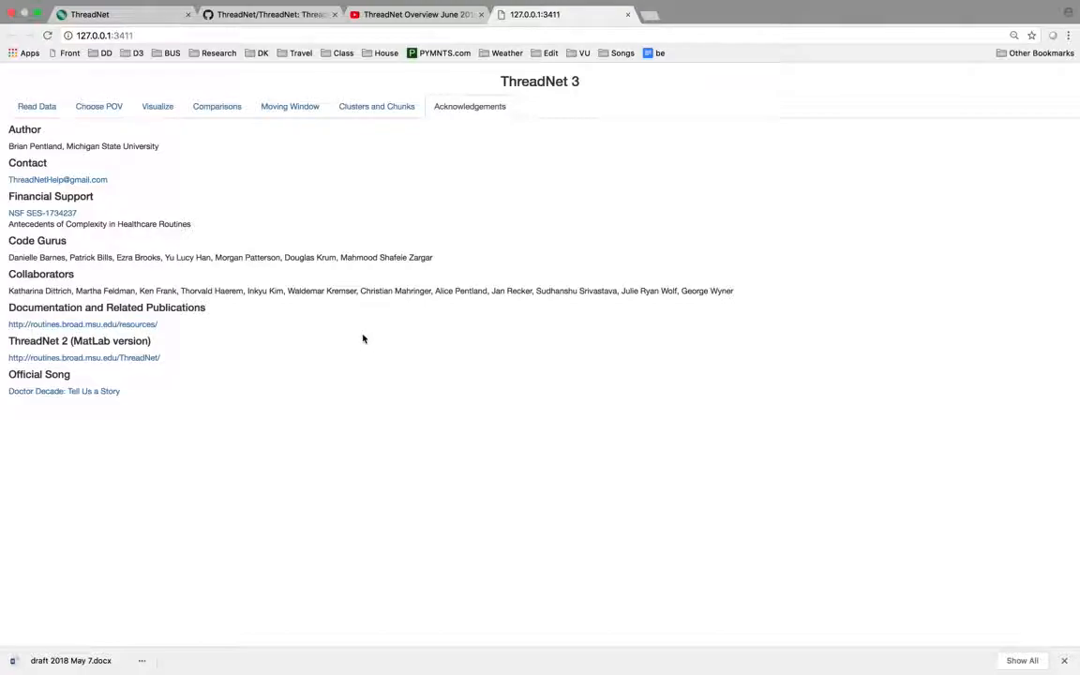
{"action": "right_click", "coordinate": [169, 326]}
{"action": "left_click", "coordinate": [169, 328]}
Step: Switch to the ThreadNet website to view its resources, and open the Issues of the ThreadNet GitHub repository
{"action": "left_click", "coordinate": [142, 15]}
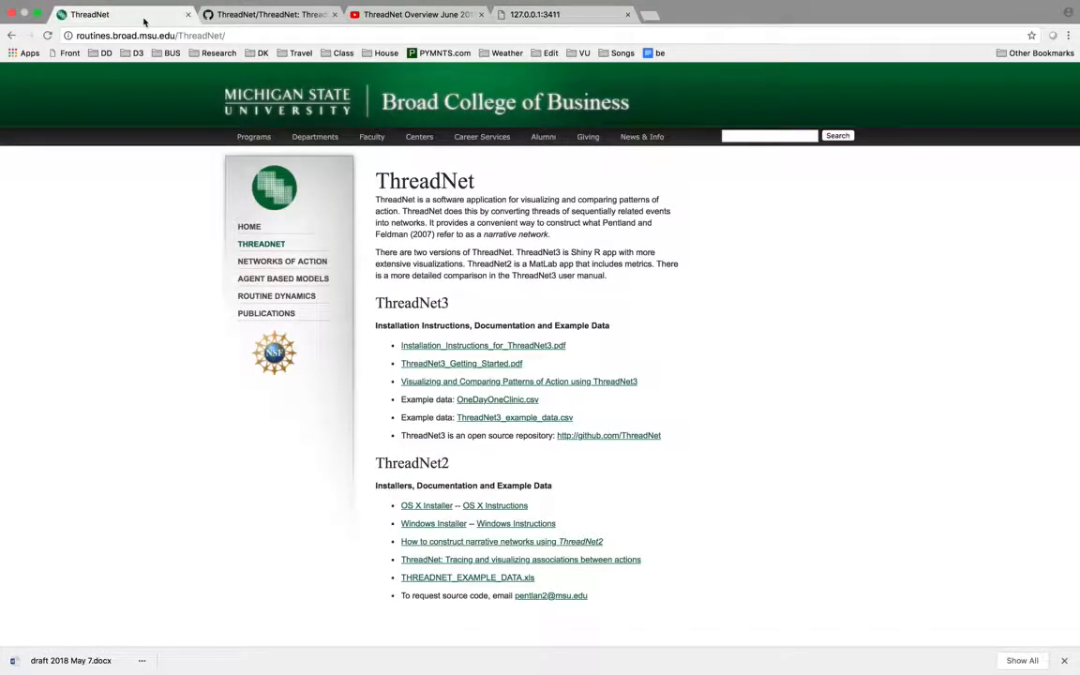
{"action": "right_click", "coordinate": [130, 292]}
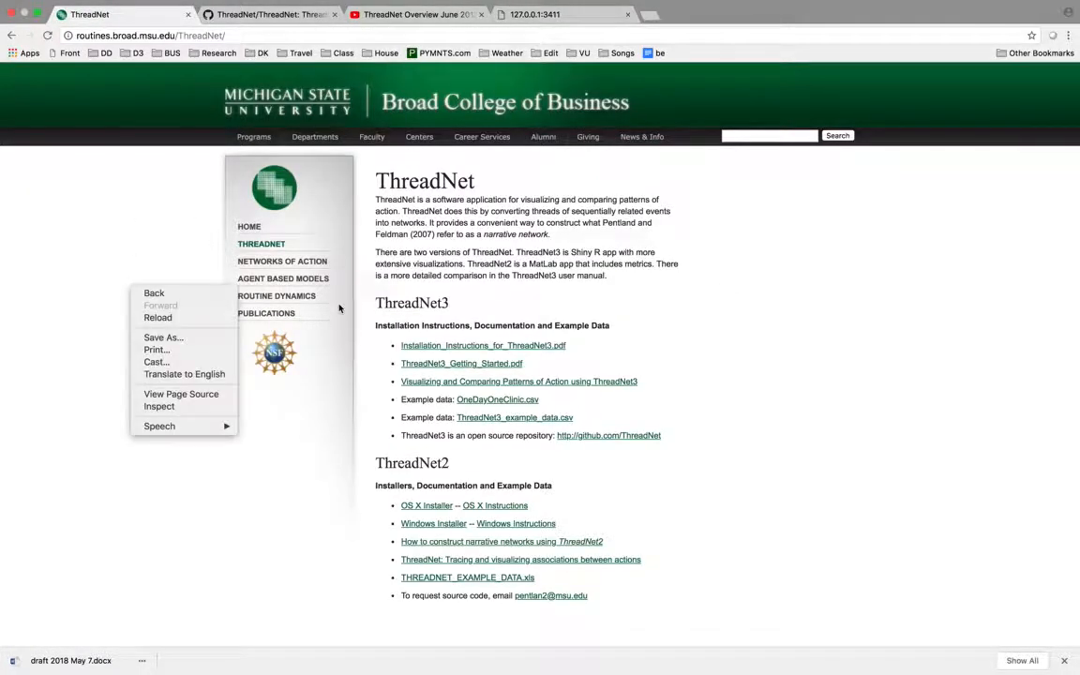
{"action": "left_click", "coordinate": [211, 39]}
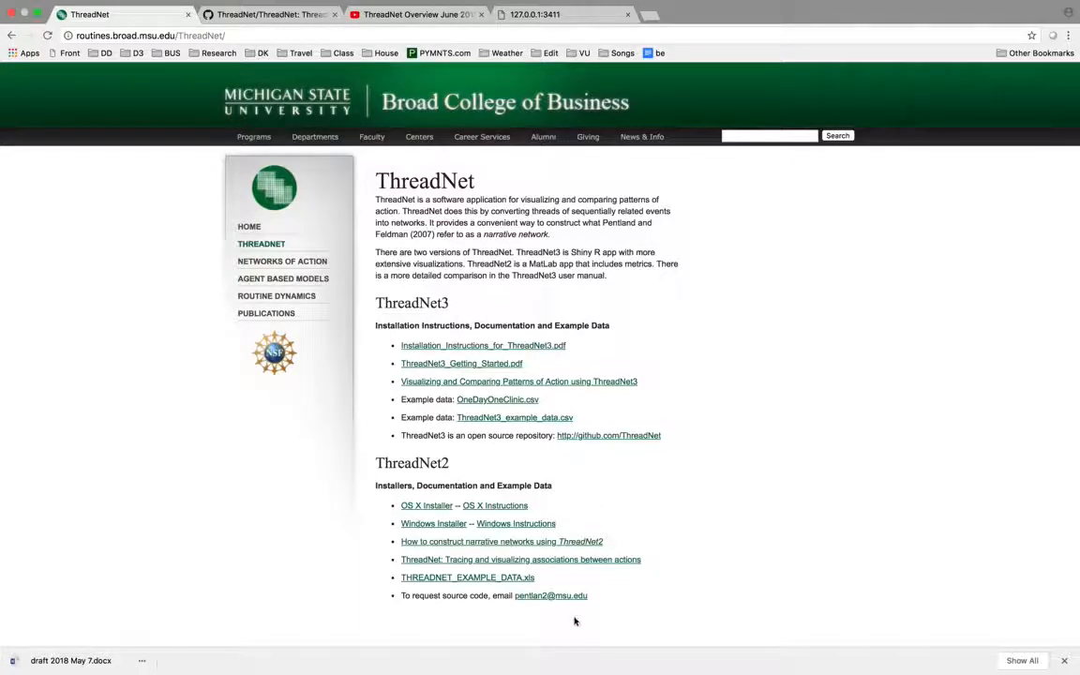
{"action": "left_click", "coordinate": [270, 15]}
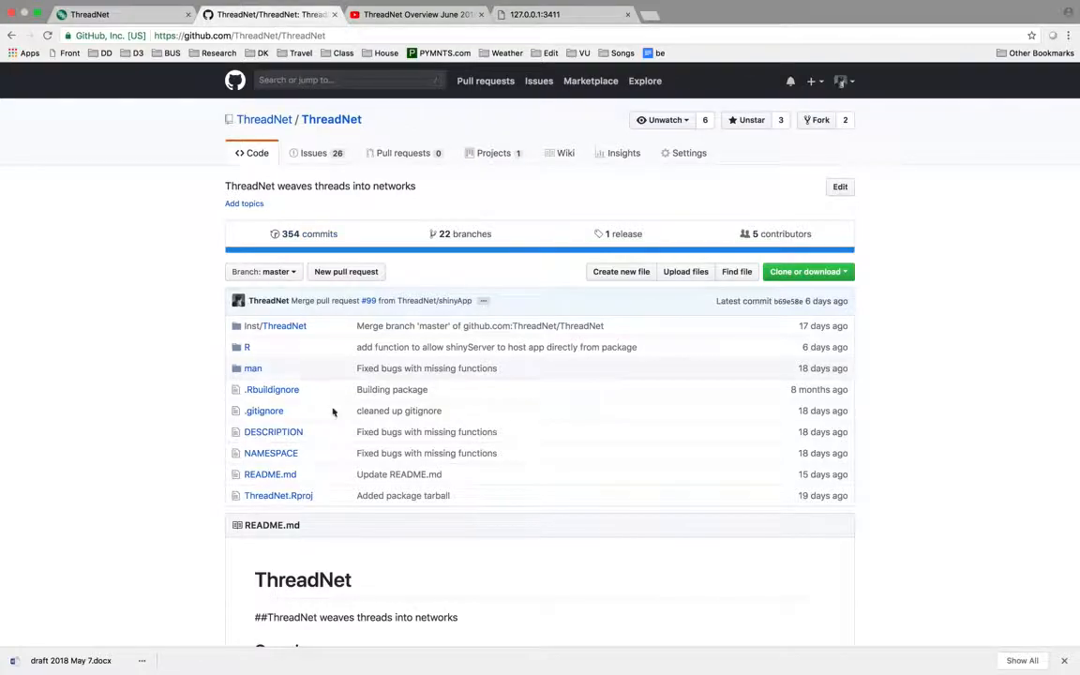
{"action": "left_click", "coordinate": [329, 158]}
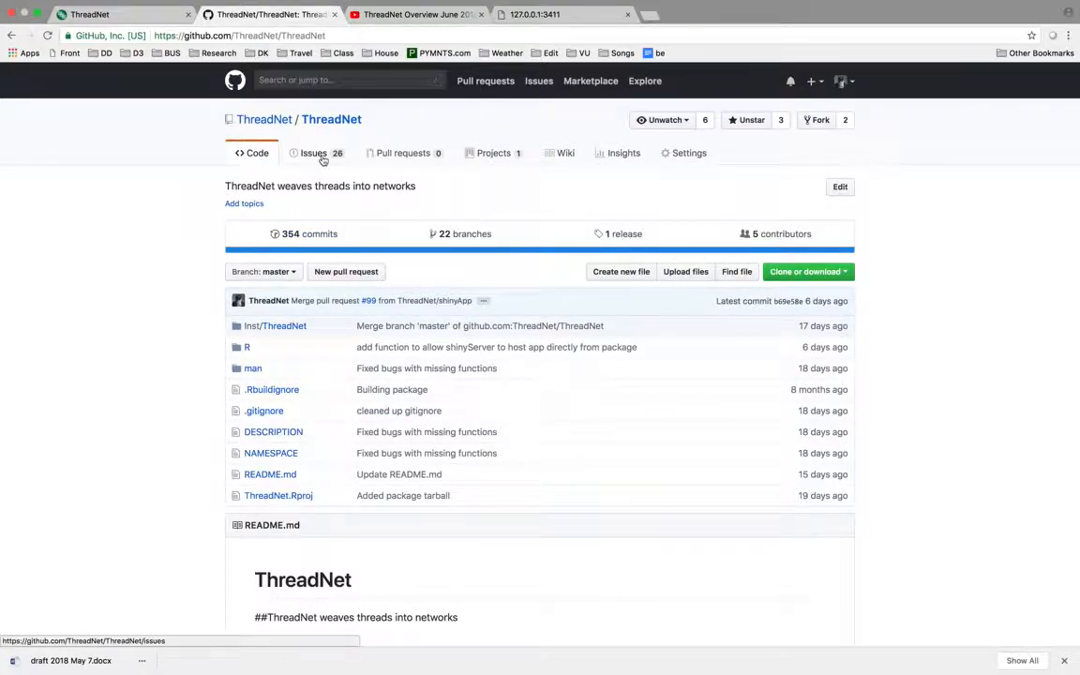